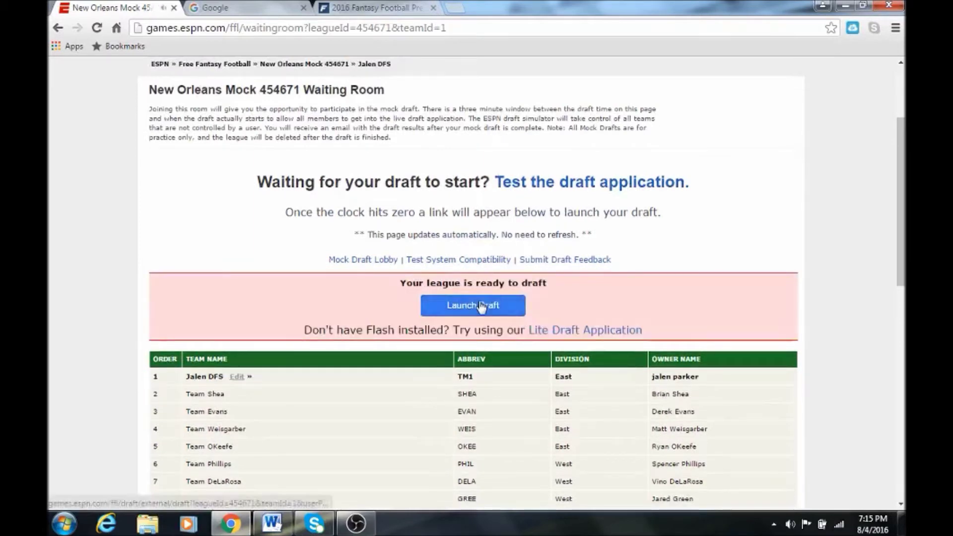
# - Launch the live draft for the New Orleans mock league from its waiting room
pyautogui.click(479, 307)
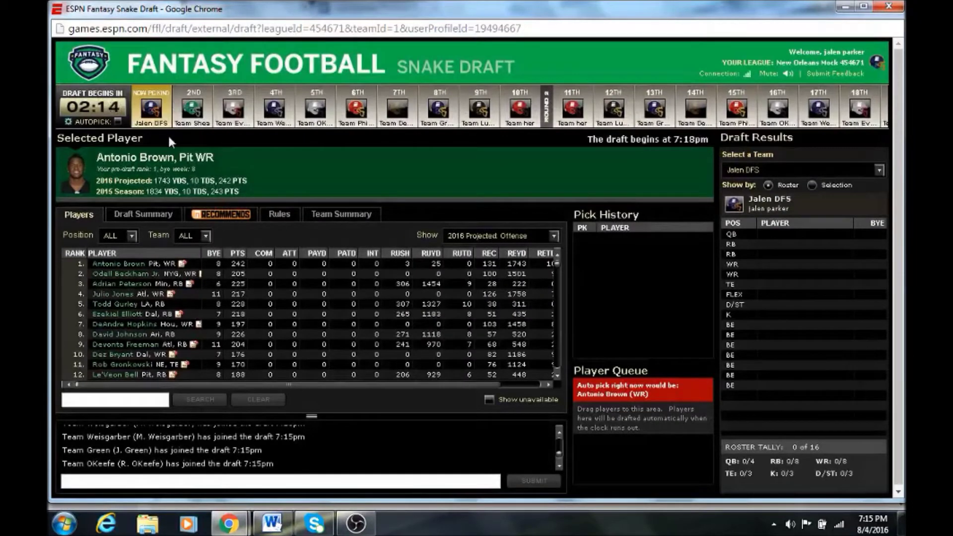
# - Look at the FantasyPros consensus rankings page, then return to the ESPN snake draft window
pyautogui.click(843, 9)
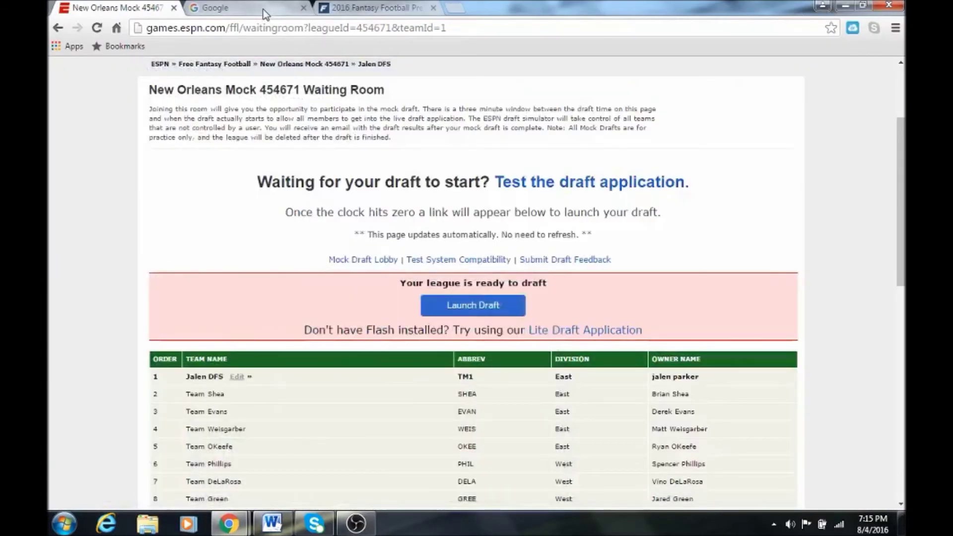
pyautogui.click(264, 10)
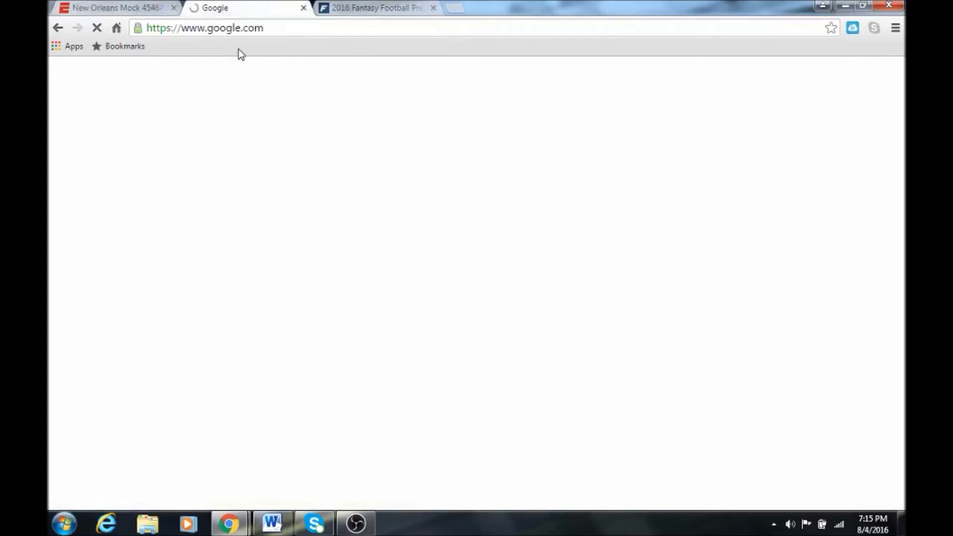
pyautogui.click(376, 10)
pyautogui.moveTo(229, 104)
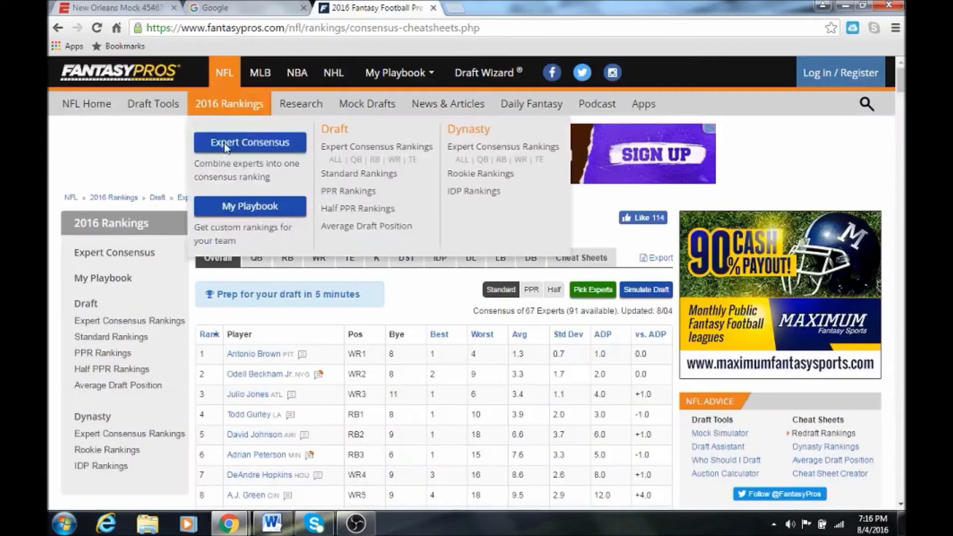
pyautogui.click(140, 9)
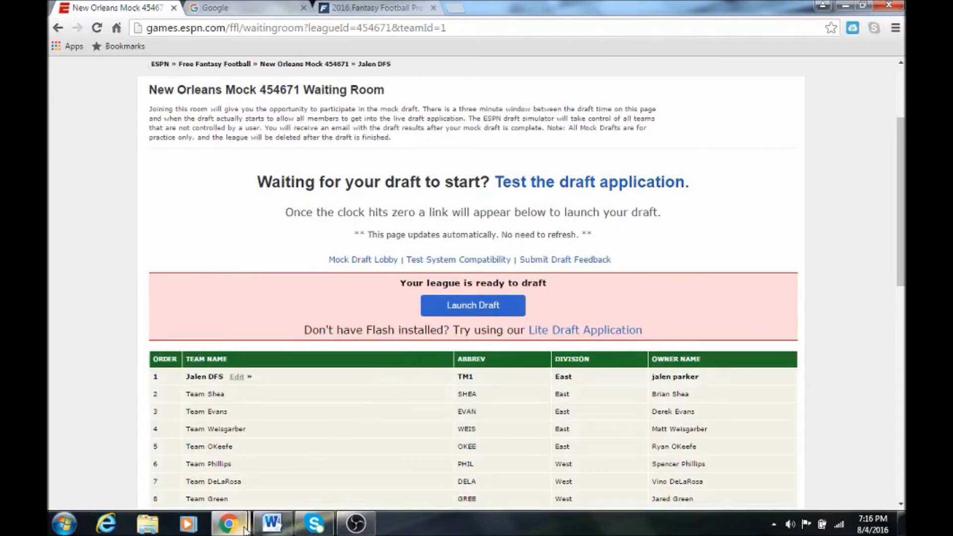
pyautogui.moveTo(245, 529)
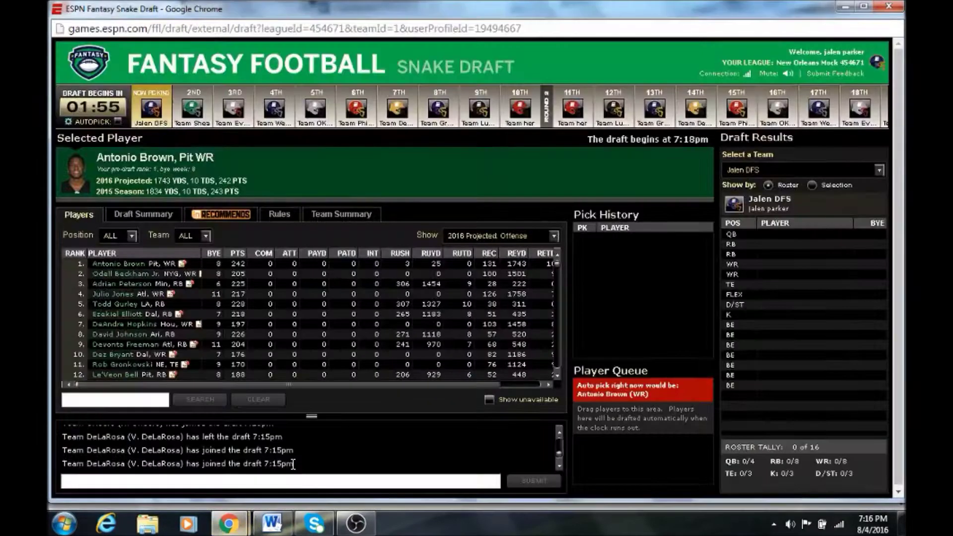
pyautogui.click(293, 465)
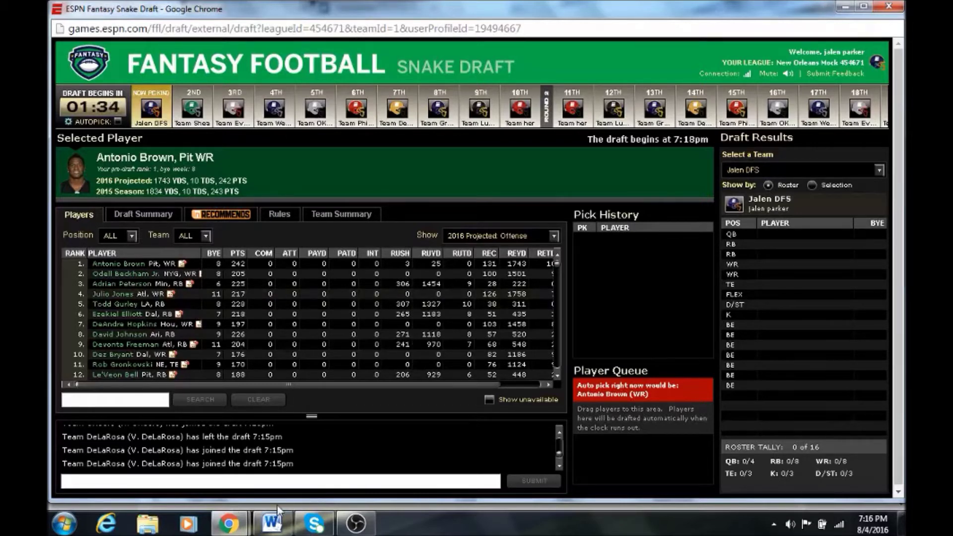
# - Look up the FantasyPros 2016 preseason rankings for running backs and then for wide receivers
pyautogui.moveTo(235, 526)
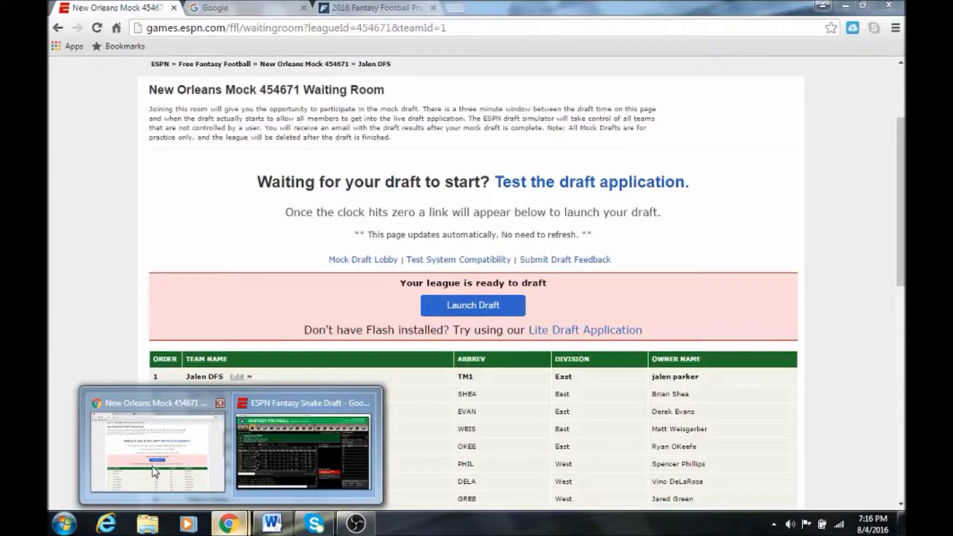
pyautogui.click(152, 467)
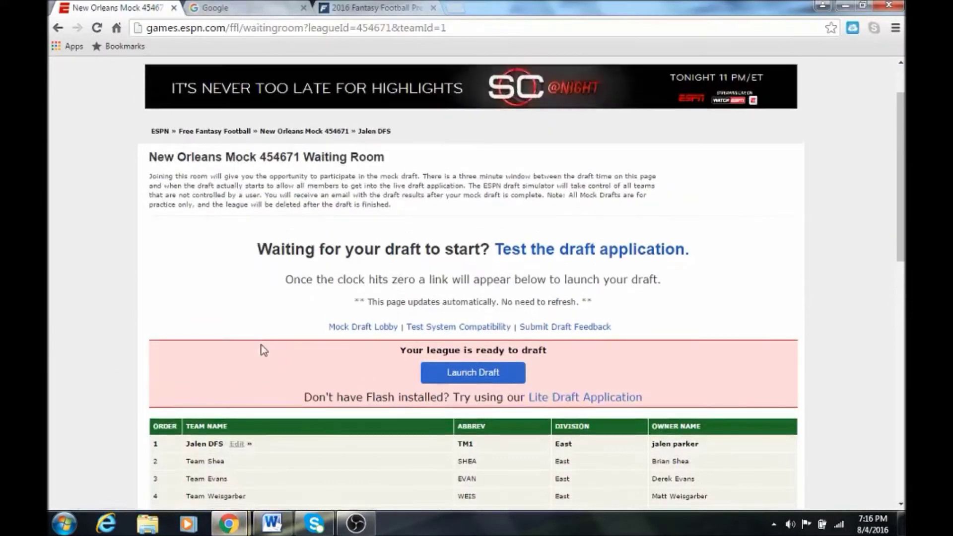
pyautogui.scroll(2, 257, 336)
pyautogui.click(342, 8)
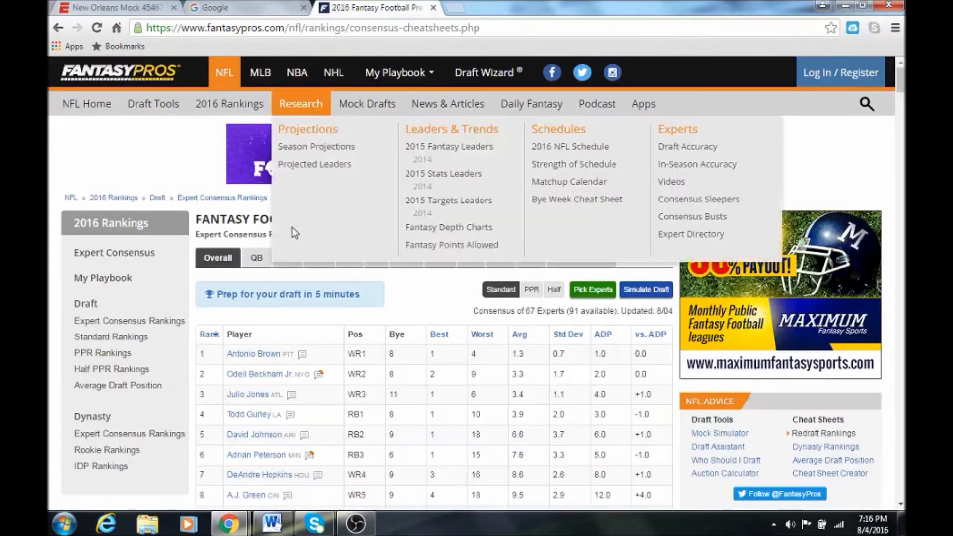
pyautogui.click(289, 259)
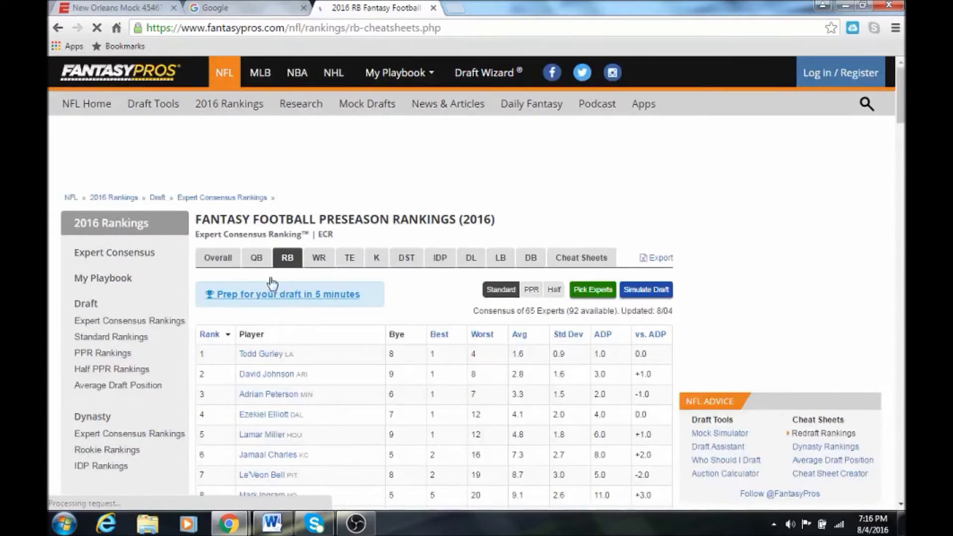
pyautogui.click(315, 262)
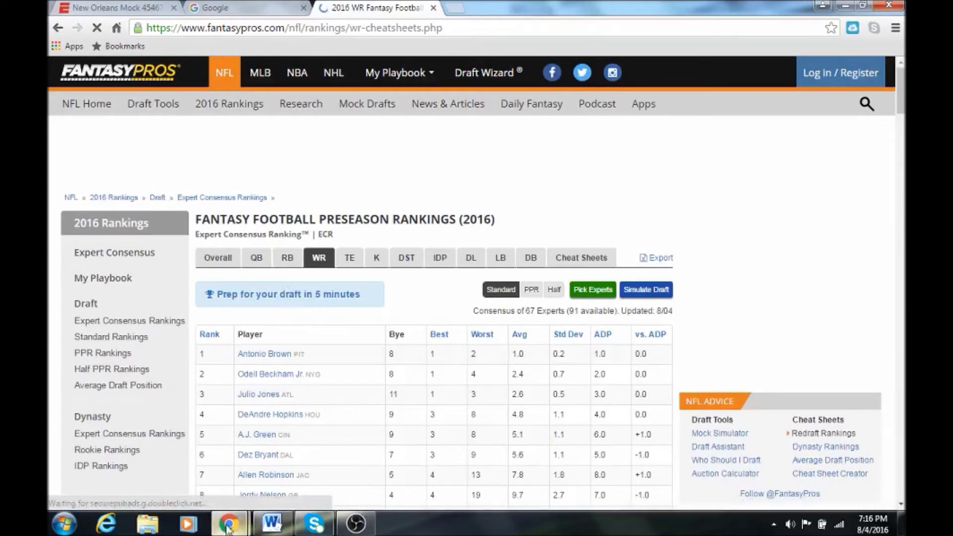
# - Return to the ESPN snake draft window and add Antonio Brown to the player queue
pyautogui.moveTo(229, 524)
pyautogui.click(297, 494)
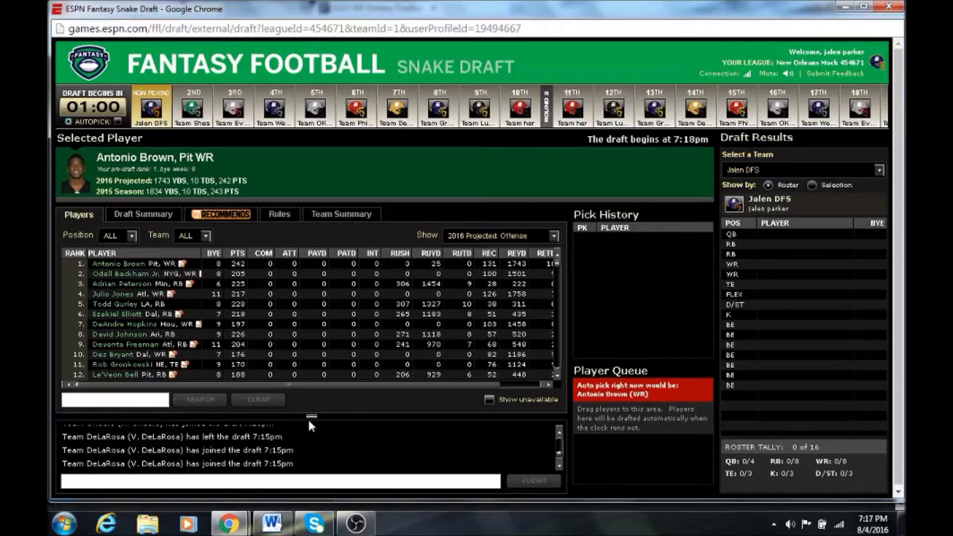
pyautogui.moveTo(149, 264); pyautogui.dragTo(688, 469)
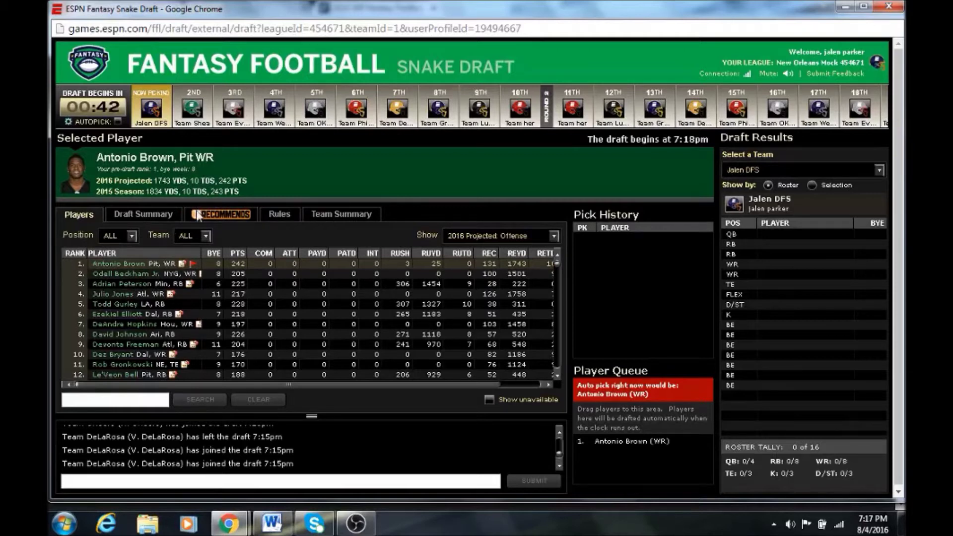
# - Switch to the FantasyPros wide receiver rankings and dismiss the email subscription pop-up covering them
pyautogui.moveTo(239, 529)
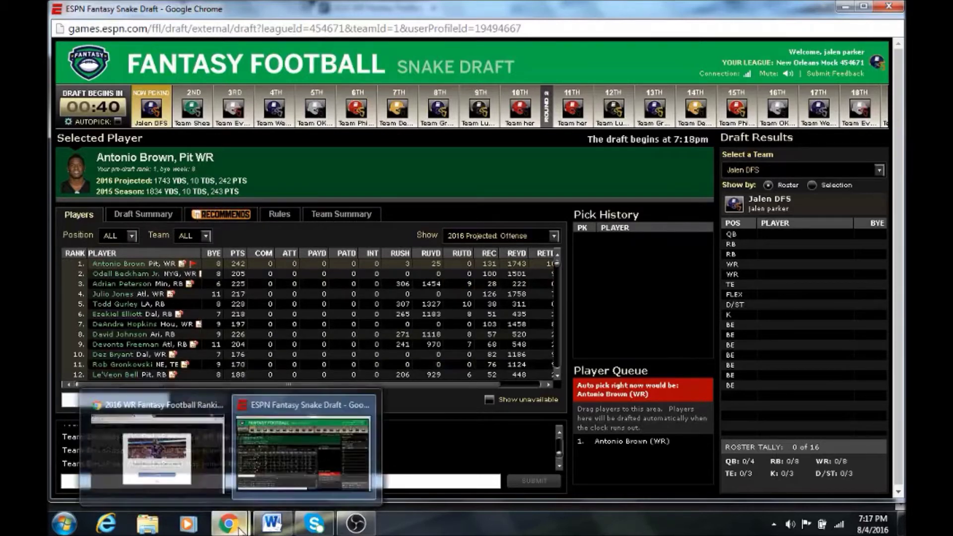
pyautogui.moveTo(214, 483)
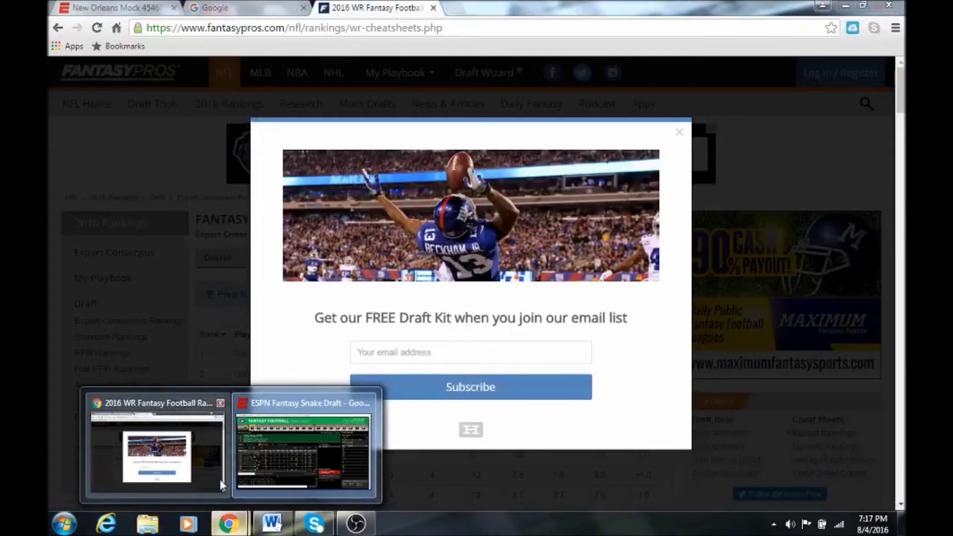
pyautogui.click(217, 479)
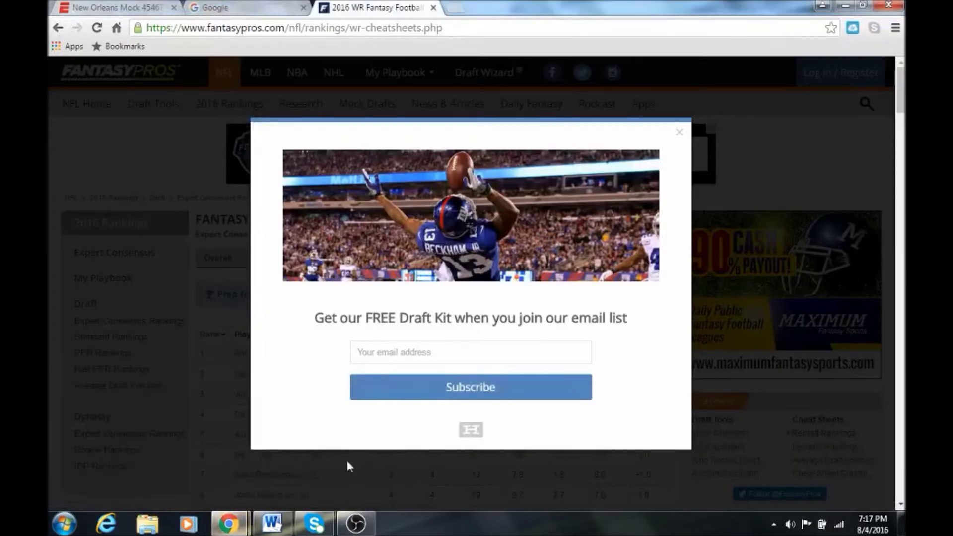
pyautogui.click(679, 132)
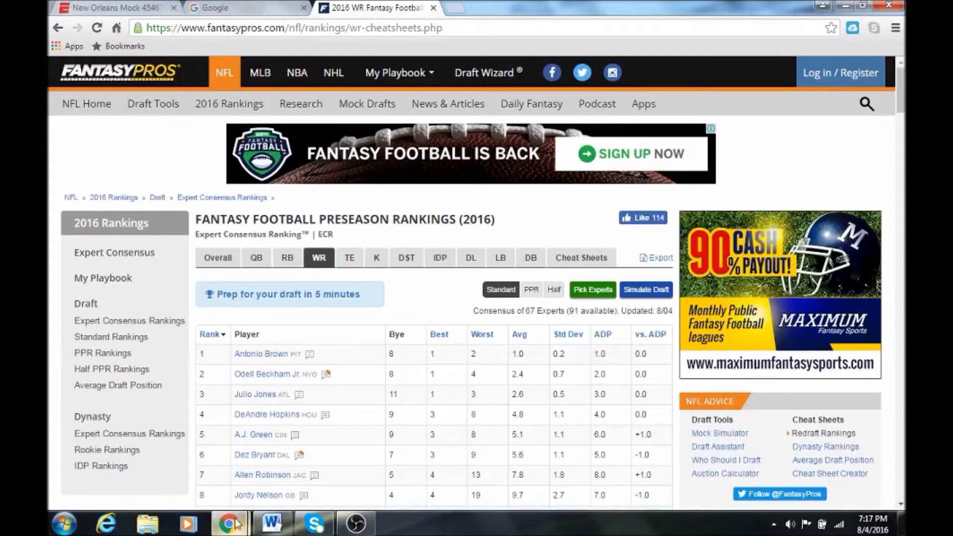
# - Return to the ESPN snake draft window and draft Antonio Brown in the WR slot as the first pick
pyautogui.moveTo(229, 524)
pyautogui.click(281, 449)
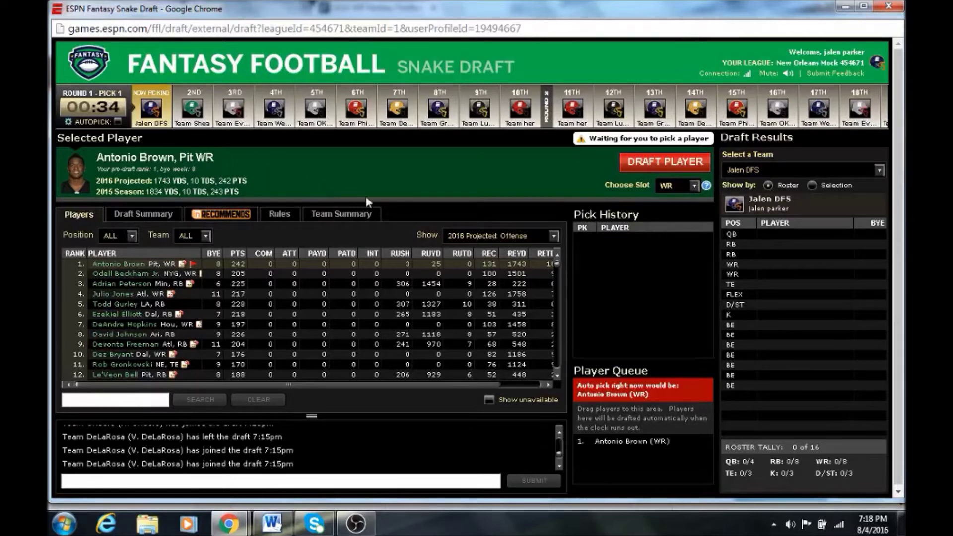
pyautogui.click(636, 162)
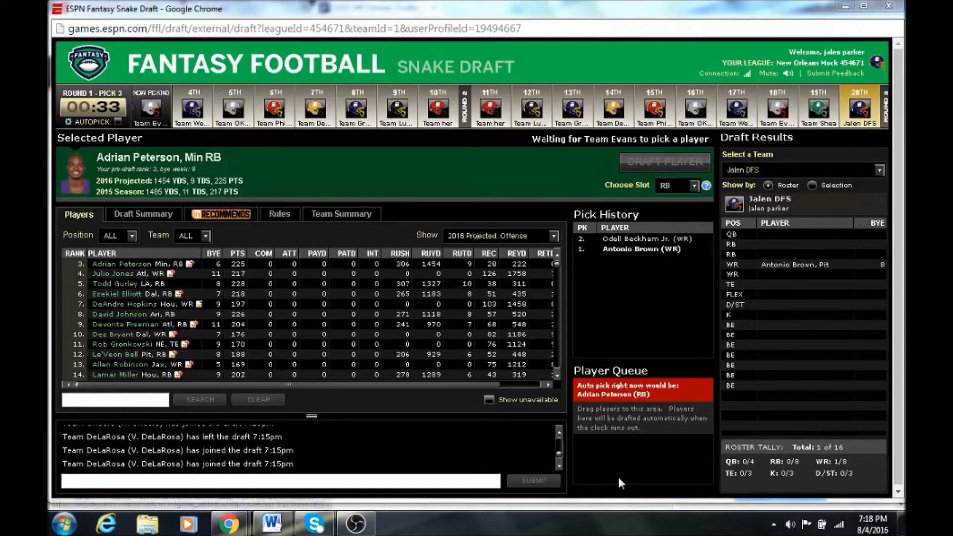
# - Switch to the FantasyPros rankings window and lower the computer's speaker volume to about half
pyautogui.moveTo(230, 524)
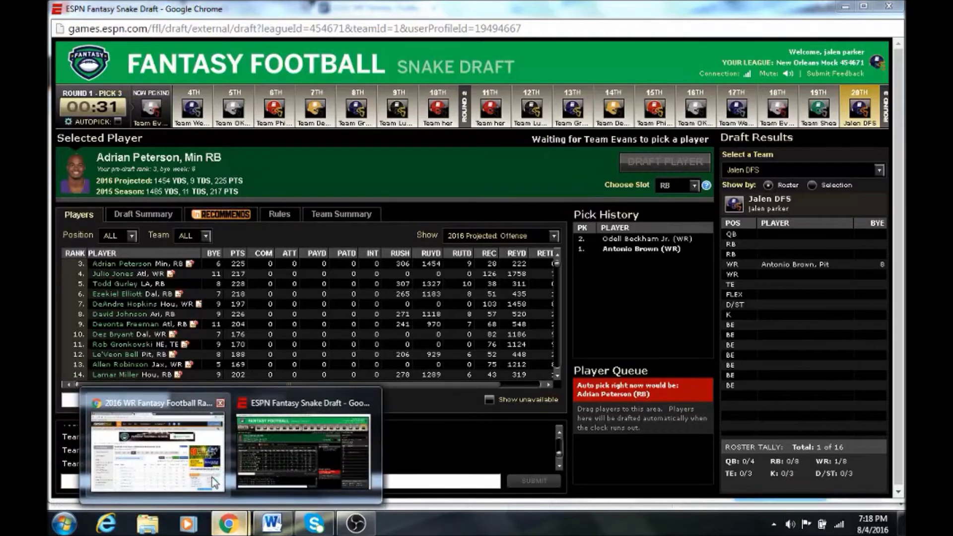
pyautogui.click(215, 483)
pyautogui.click(791, 524)
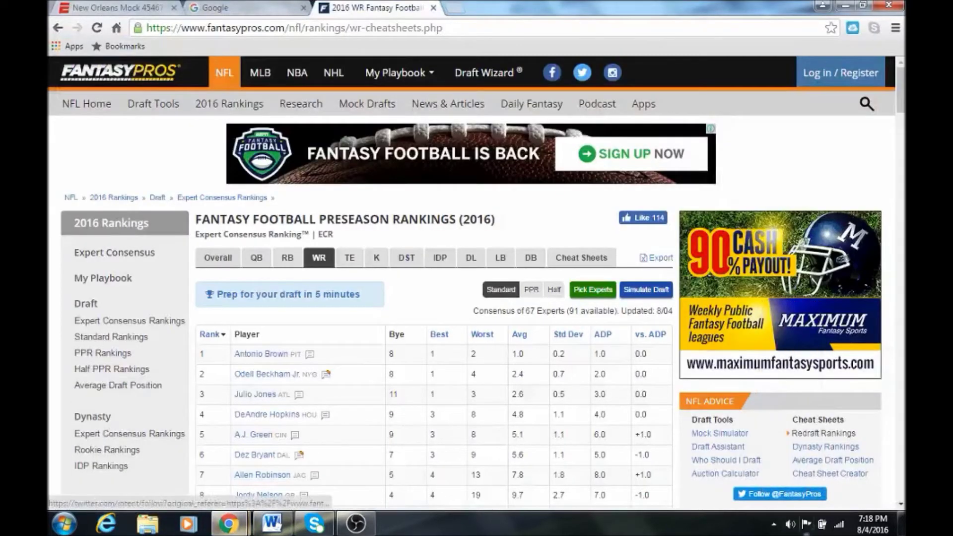
pyautogui.click(790, 524)
pyautogui.moveTo(783, 370); pyautogui.dragTo(778, 394)
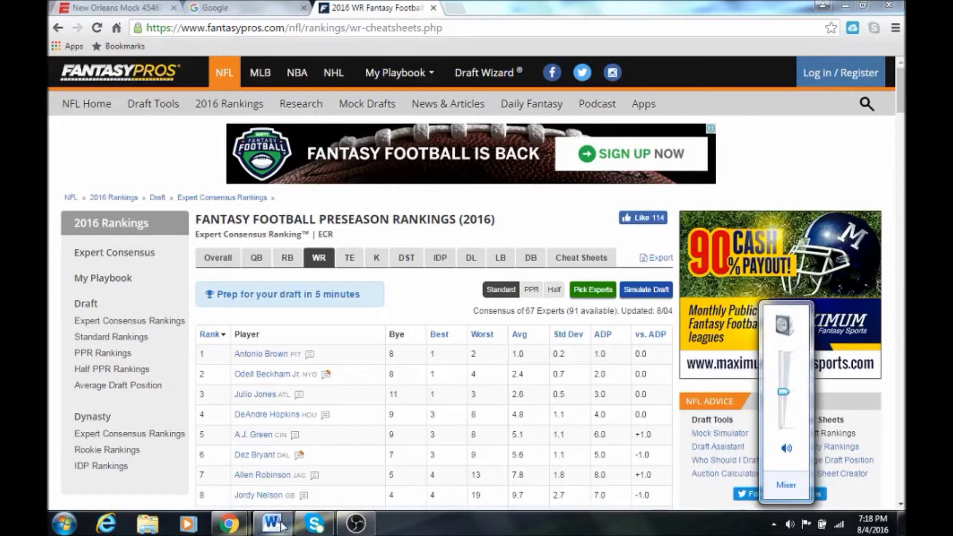
# - Return to the ESPN snake draft window and queue running backs Adrian Peterson, Todd Gurley and David Johnson in that order
pyautogui.moveTo(253, 530)
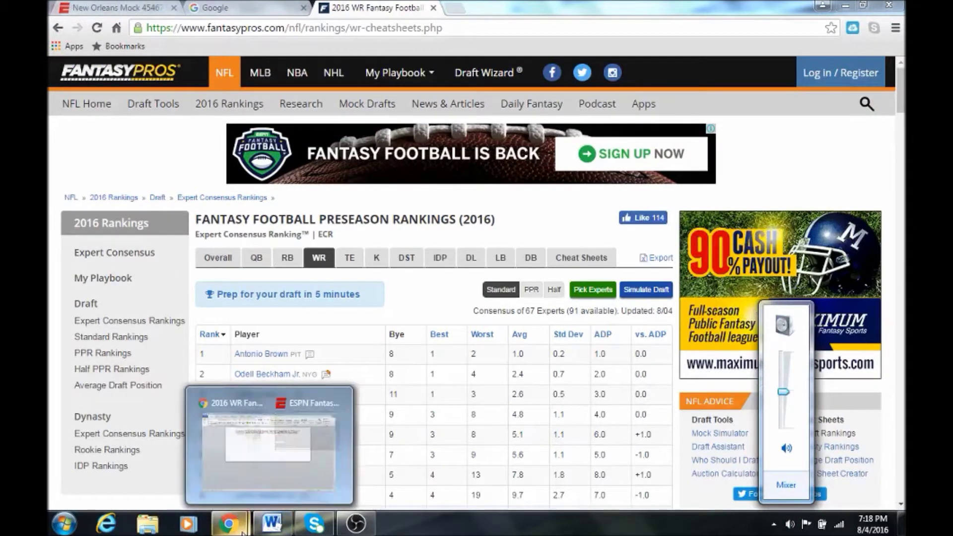
pyautogui.click(307, 454)
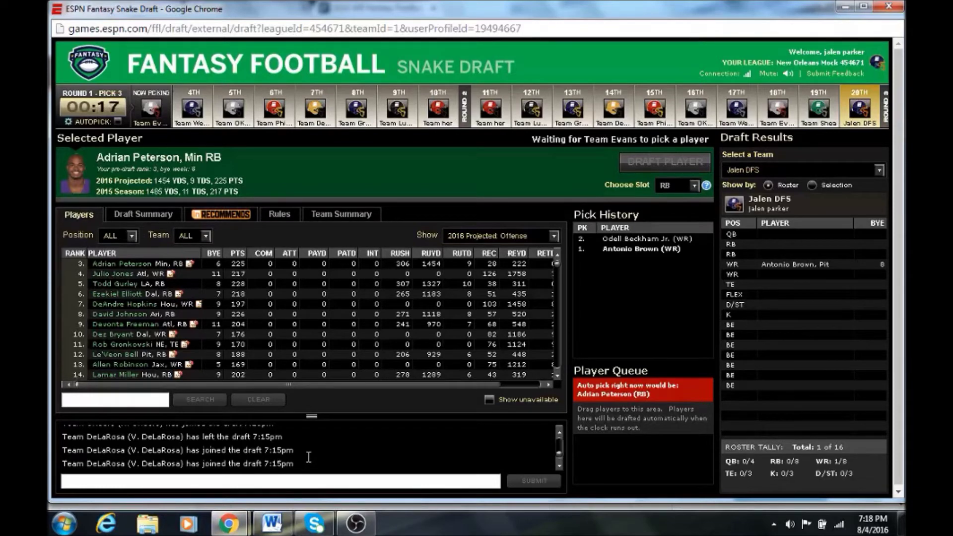
pyautogui.moveTo(127, 265); pyautogui.dragTo(616, 447)
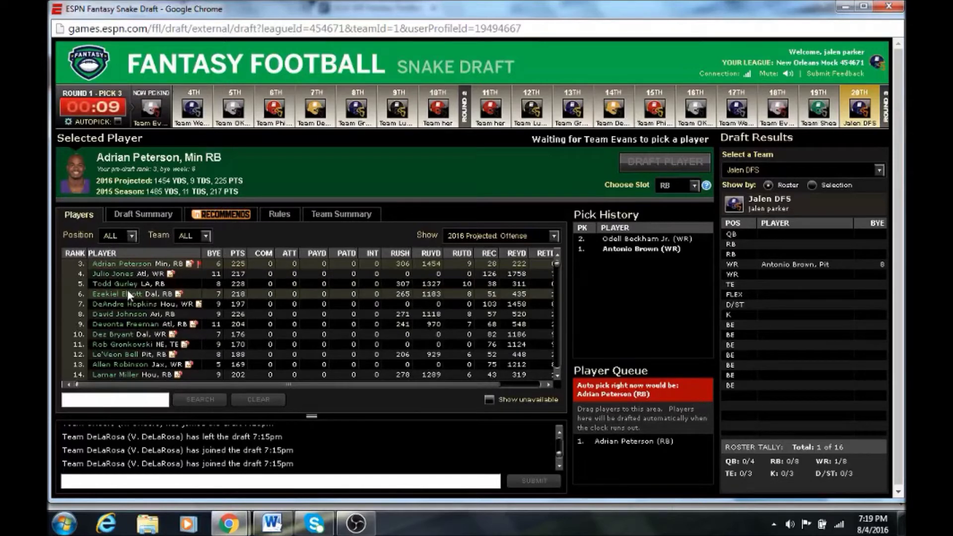
pyautogui.moveTo(126, 285); pyautogui.dragTo(669, 457)
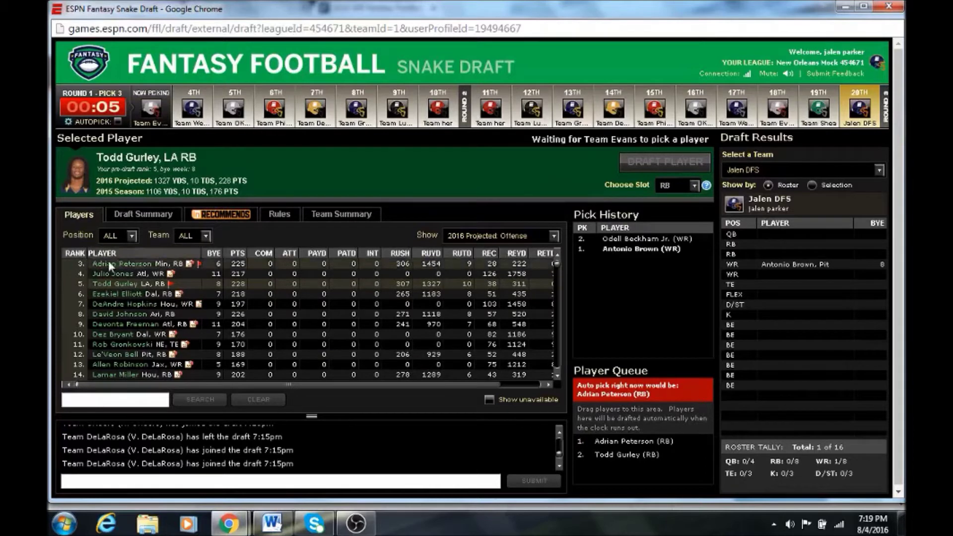
pyautogui.moveTo(120, 303); pyautogui.dragTo(645, 461)
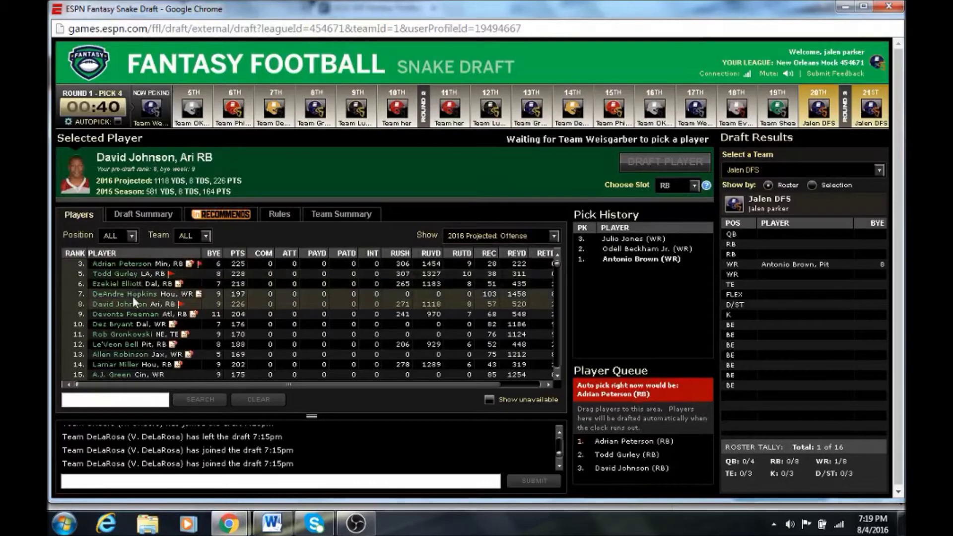
# - Add A.J. Green to the player queue and place Allen Robinson directly above him, below David Johnson
pyautogui.scroll(-3, 133, 335)
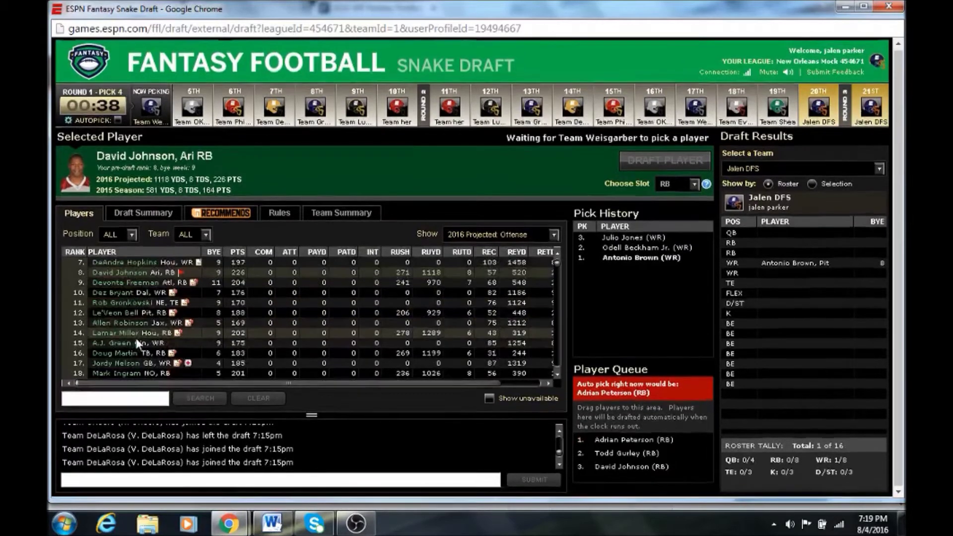
pyautogui.moveTo(129, 344); pyautogui.dragTo(610, 476)
pyautogui.click(201, 344)
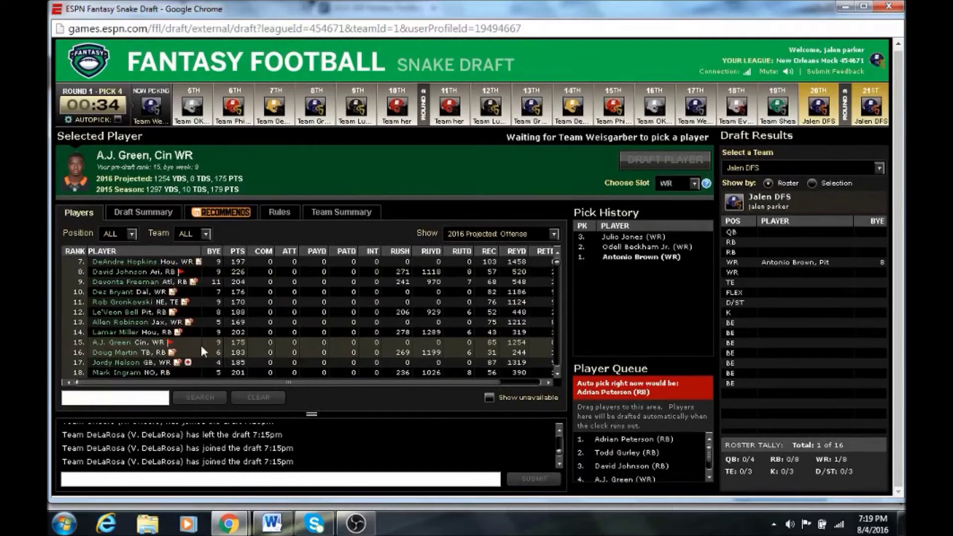
pyautogui.moveTo(127, 323); pyautogui.dragTo(589, 472)
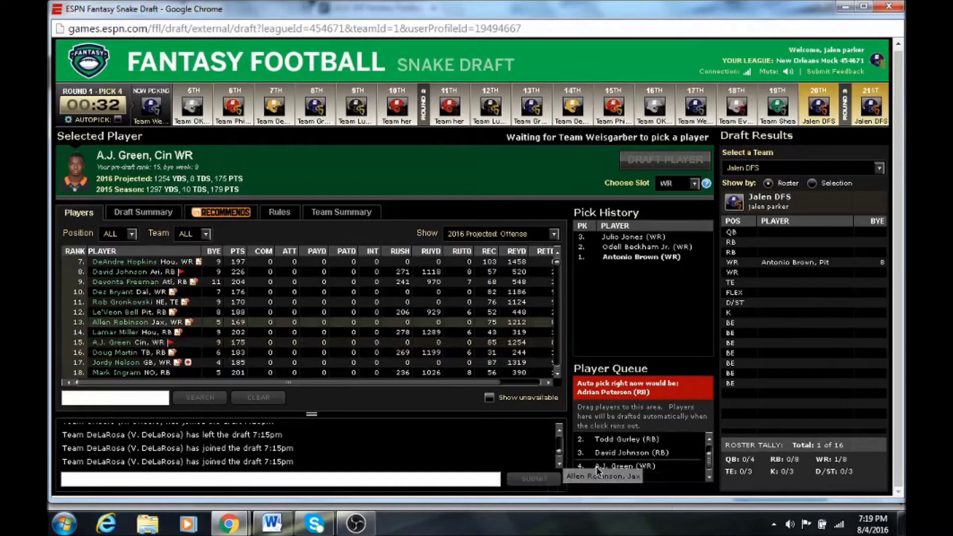
pyautogui.click(590, 465)
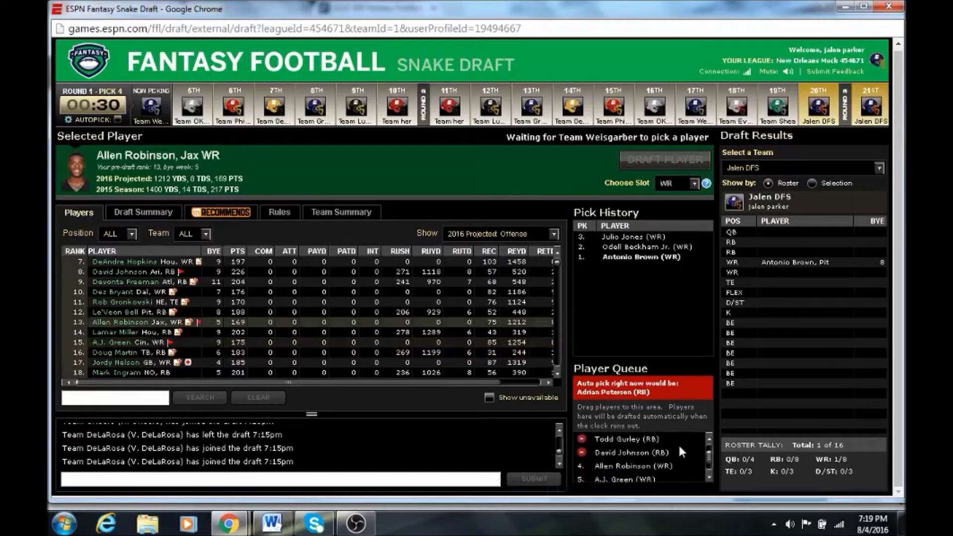
pyautogui.moveTo(708, 457); pyautogui.dragTo(708, 450)
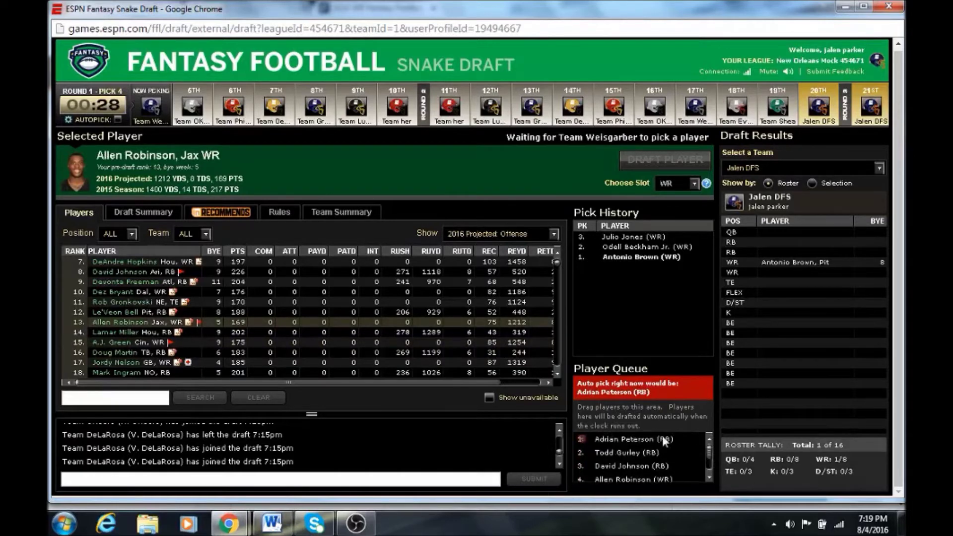
# - Browse the lower-ranked available players and add Brandon Marshall to the player queue below A.J. Green
pyautogui.scroll(-1, 209, 283)
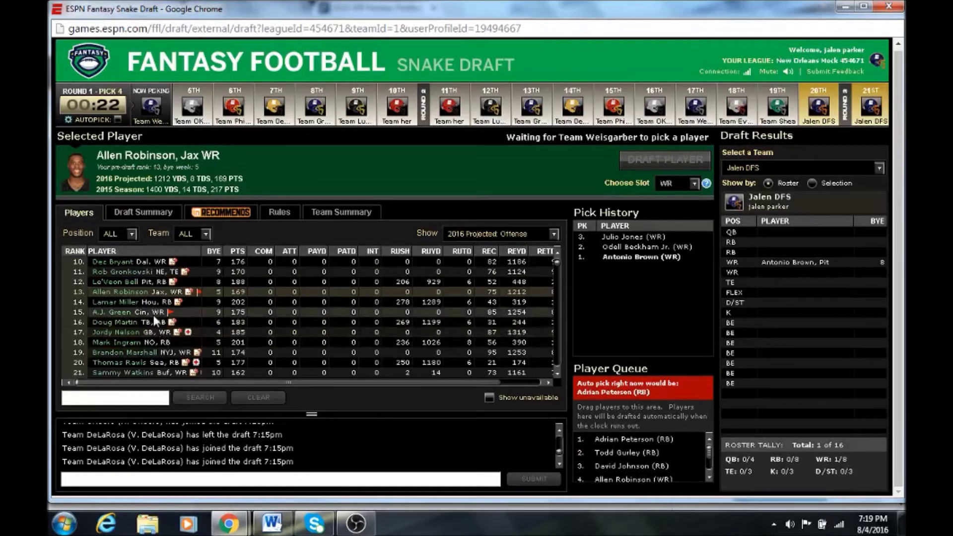
pyautogui.scroll(-2, 149, 314)
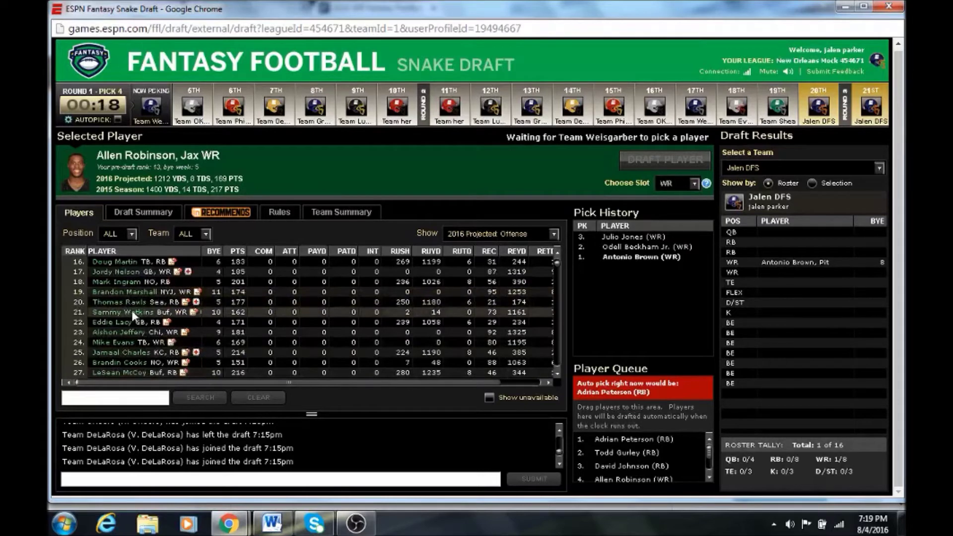
pyautogui.scroll(1, 132, 312)
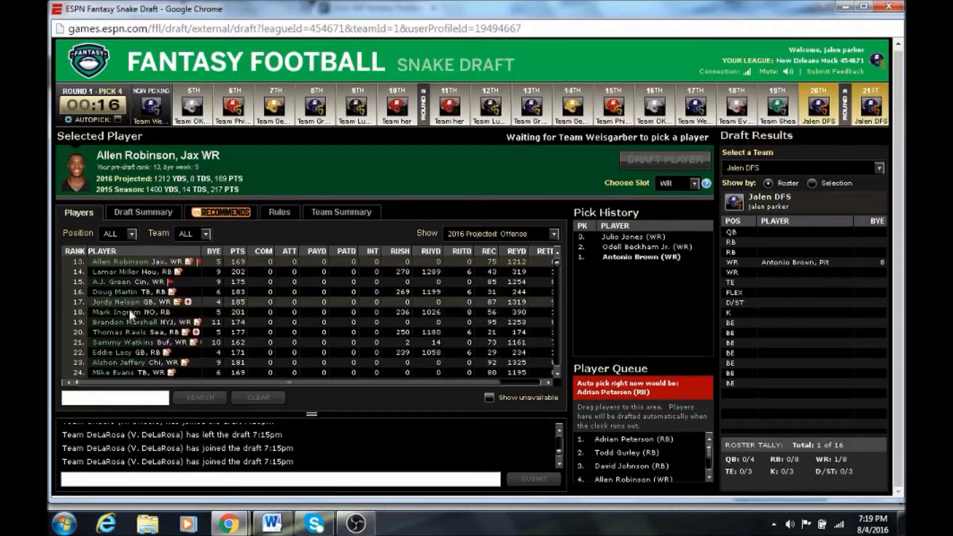
pyautogui.moveTo(130, 322); pyautogui.dragTo(606, 473)
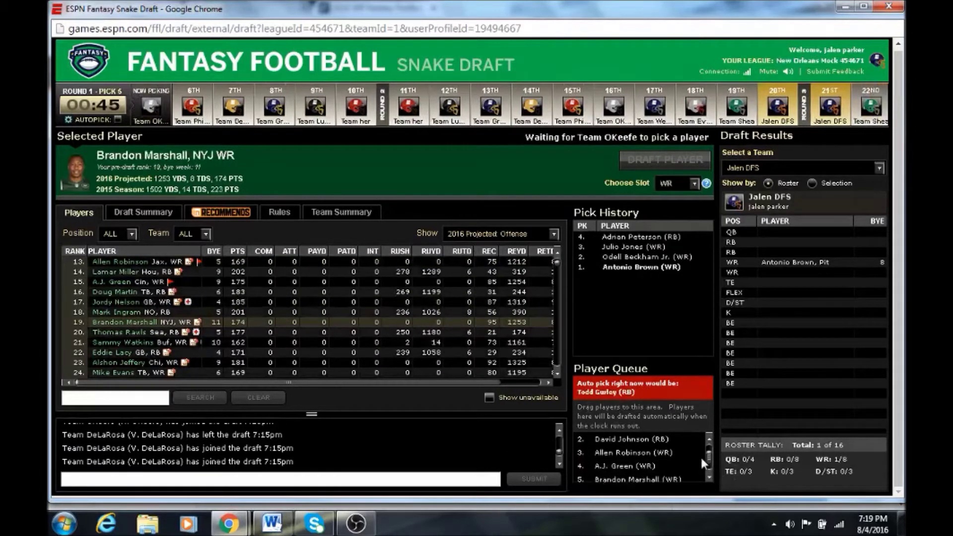
pyautogui.moveTo(709, 461); pyautogui.dragTo(707, 451)
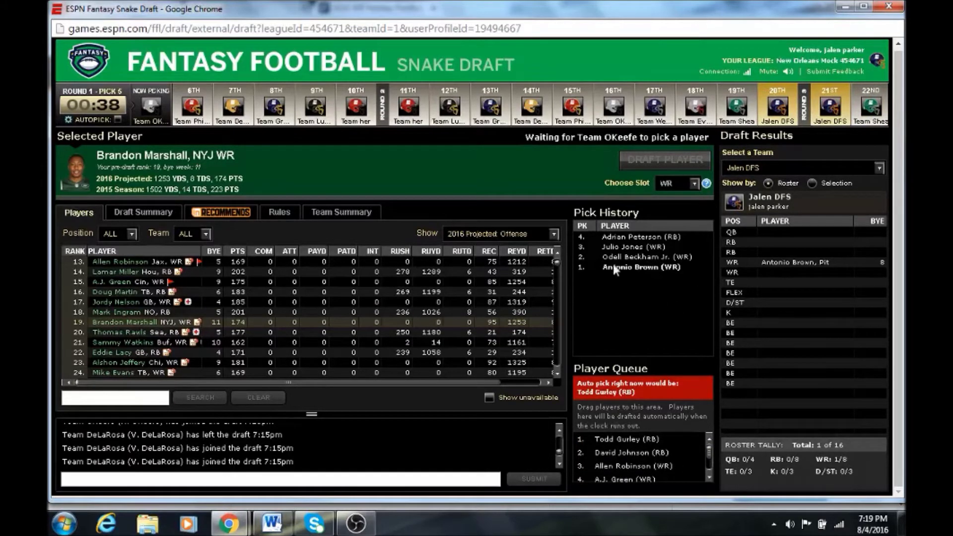
# - Review the queued receivers Allen Robinson, A.J. Green and Brandon Marshall one after another in the selected player summary
pyautogui.moveTo(615, 433)
pyautogui.moveTo(710, 454)
pyautogui.mouseDown()
pyautogui.moveTo(710, 466)
pyautogui.moveTo(712, 451)
pyautogui.mouseUp()
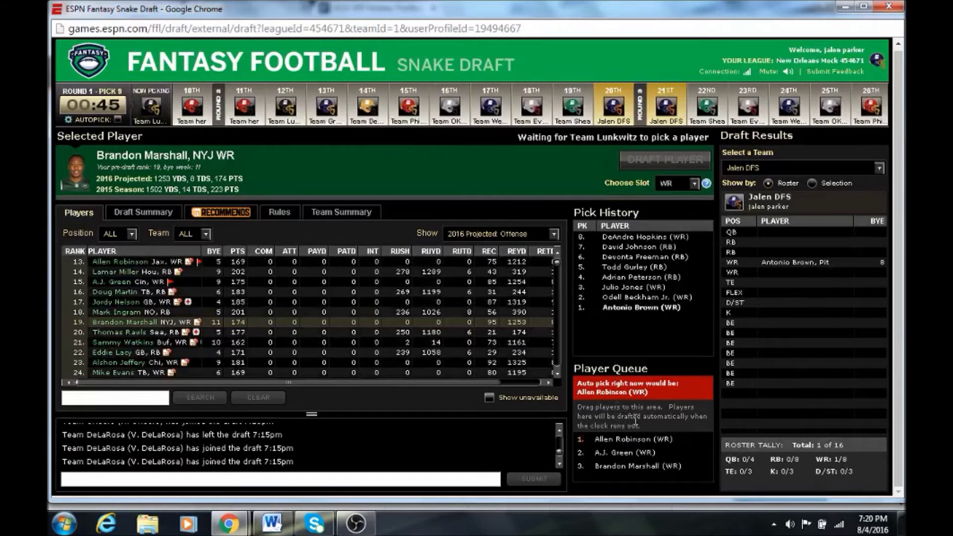
pyautogui.click(615, 444)
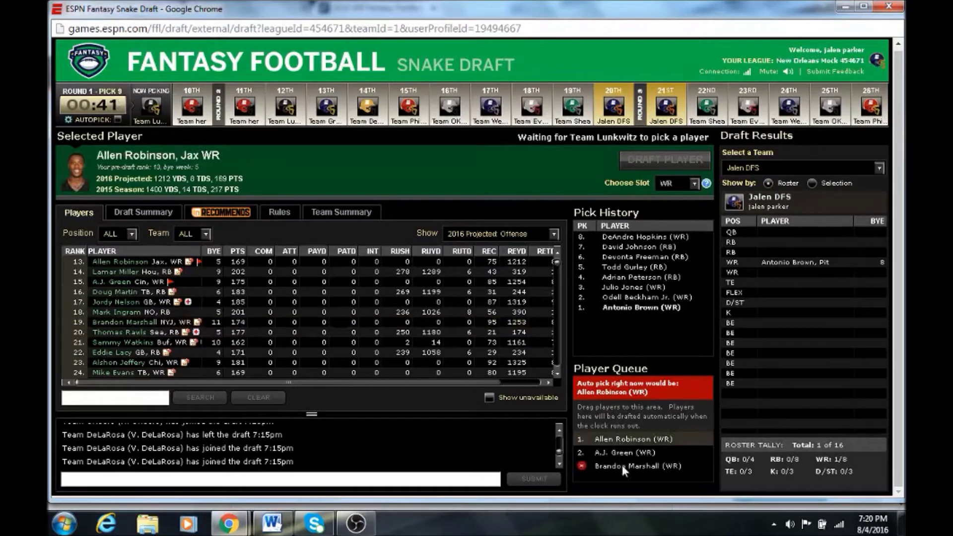
pyautogui.click(627, 452)
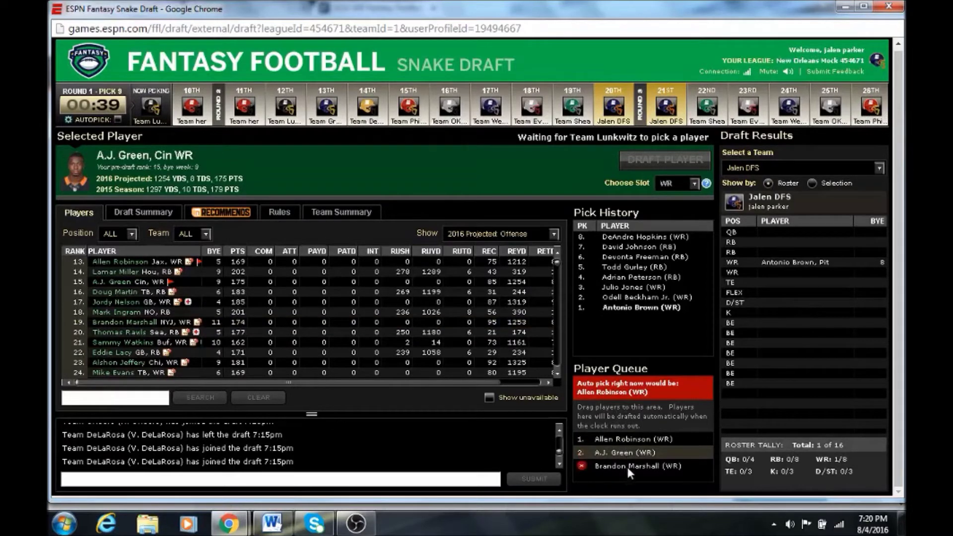
pyautogui.click(628, 466)
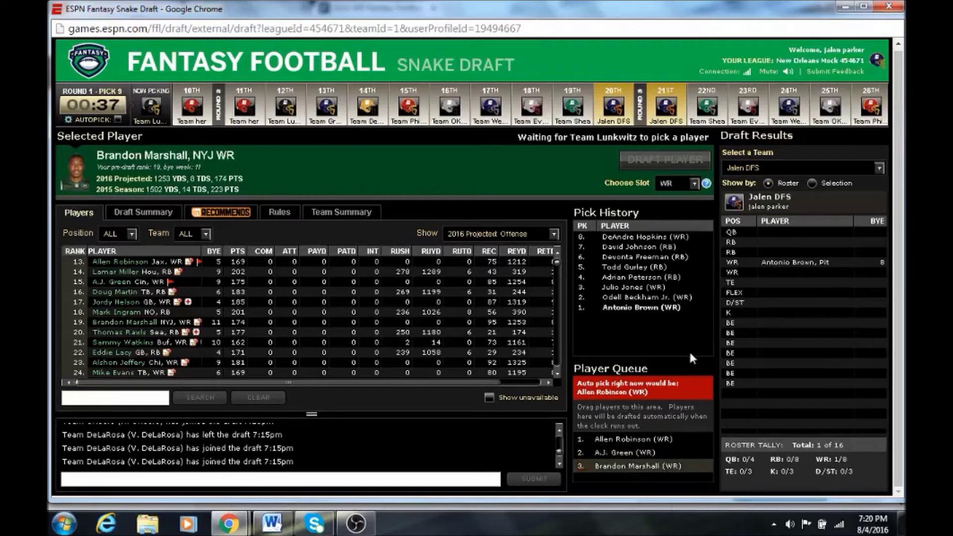
# - Filter the available players to running backs and add Eddie Lacy to the queue below Brandon Marshall
pyautogui.click(132, 234)
pyautogui.click(121, 274)
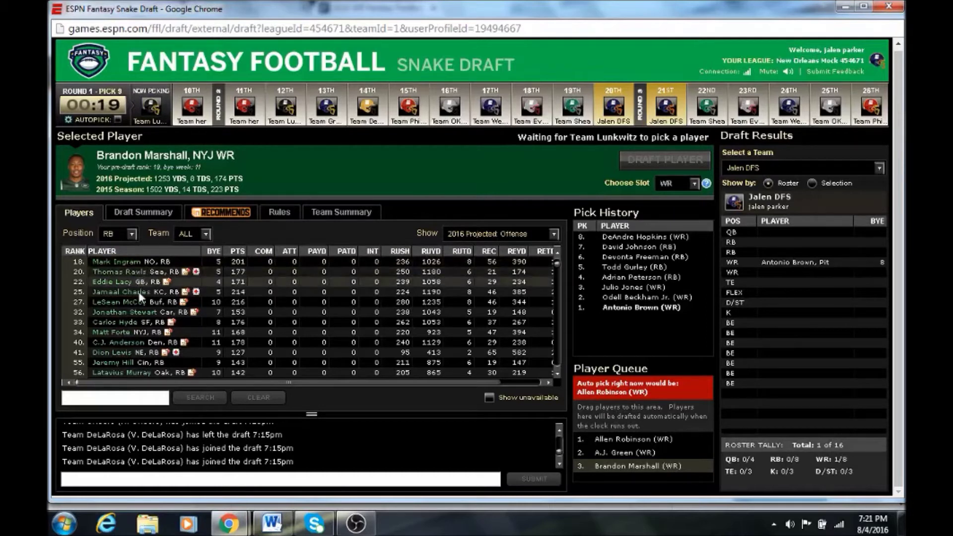
pyautogui.moveTo(139, 291); pyautogui.dragTo(649, 475)
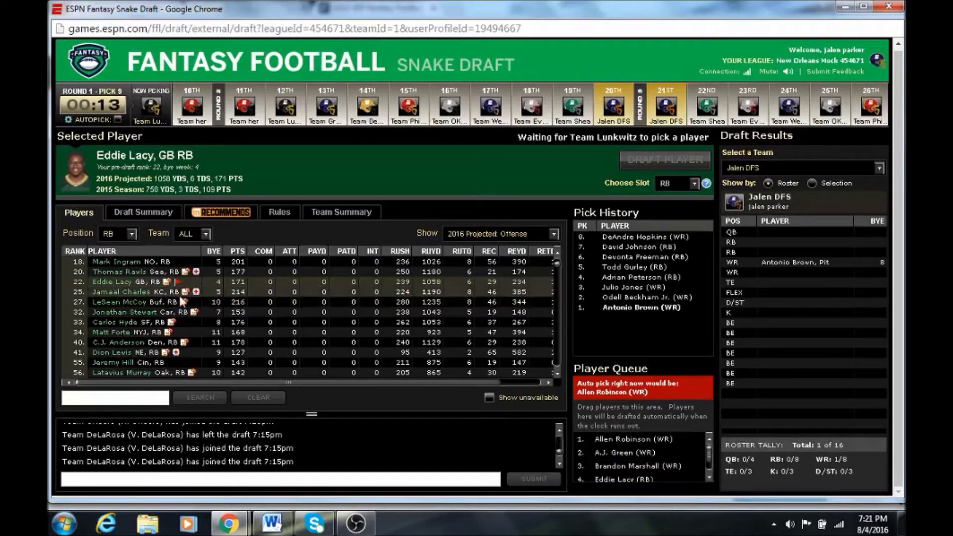
# - Switch to the main browser window and search Google for "jamaal charles rotoworld"
pyautogui.moveTo(229, 524)
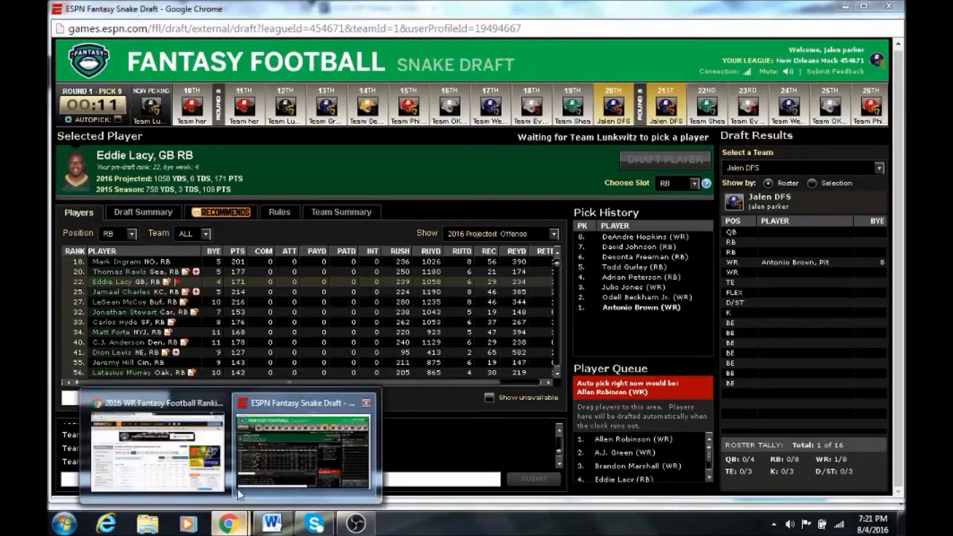
pyautogui.click(199, 449)
pyautogui.click(225, 8)
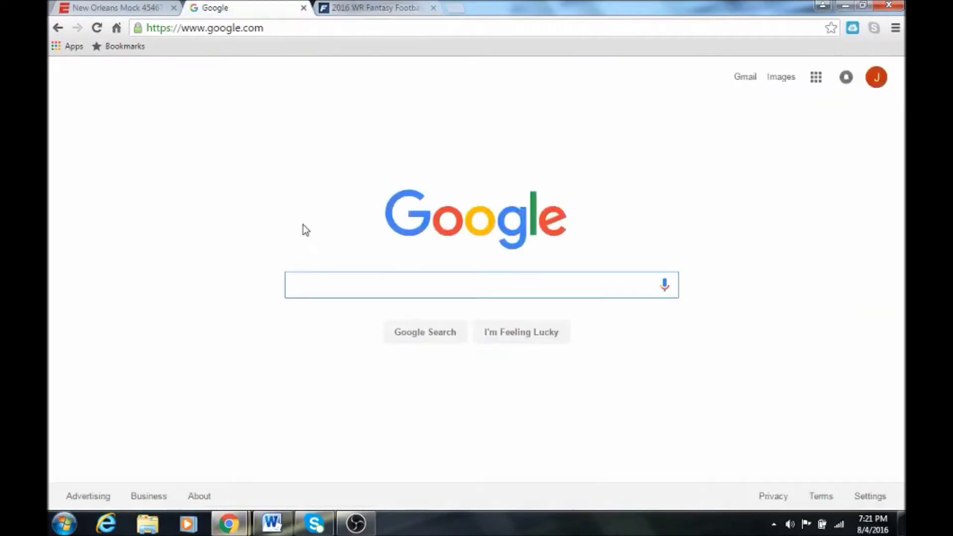
pyautogui.write('jamal cahrle')
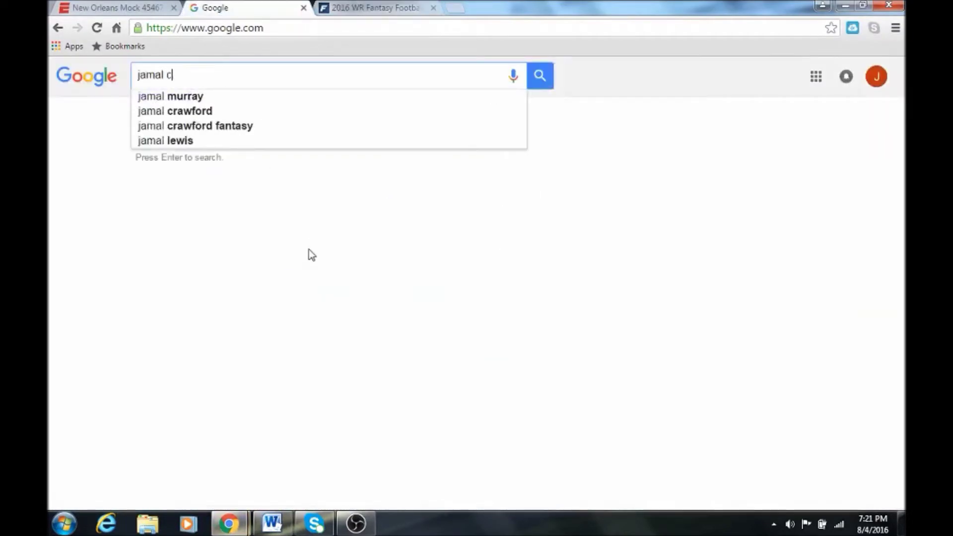
pyautogui.press('BackSpace')
pyautogui.press('BackSpace')
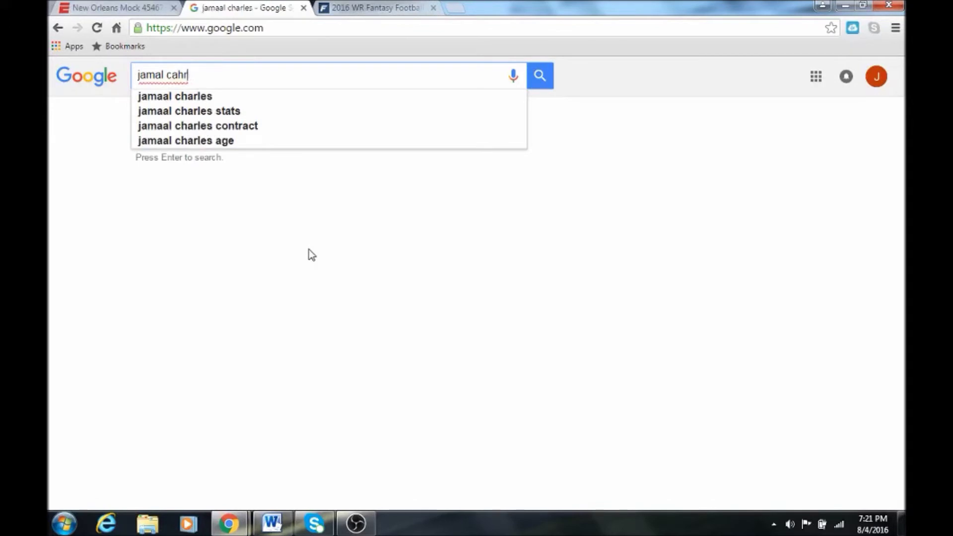
pyautogui.press('BackSpace')
pyautogui.press('BackSpace')
pyautogui.press('BackSpace')
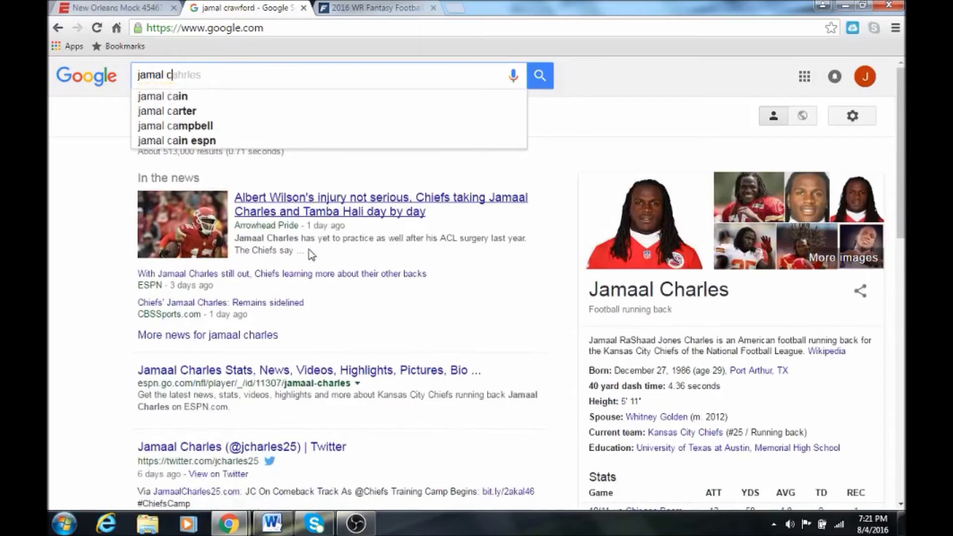
pyautogui.write('harles e')
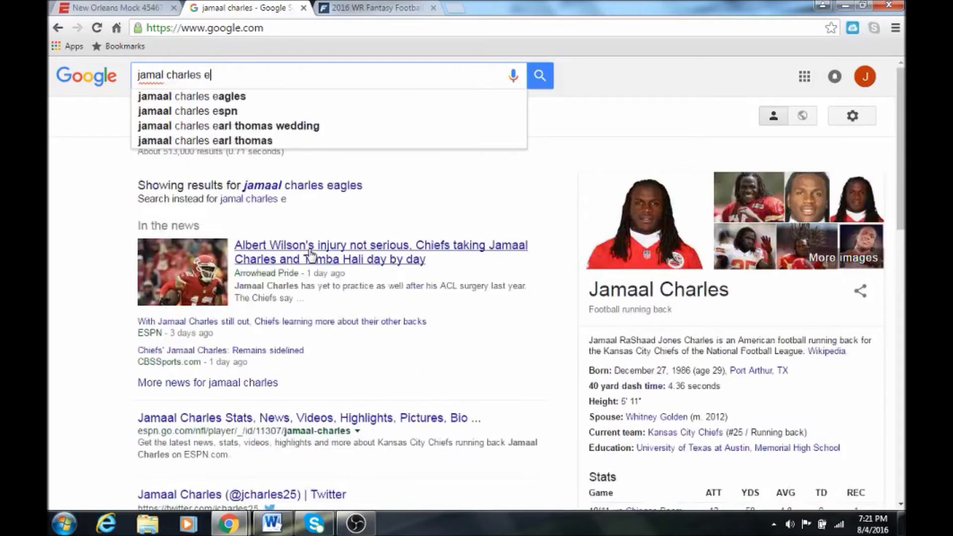
pyautogui.press('BackSpace')
pyautogui.write('roto')
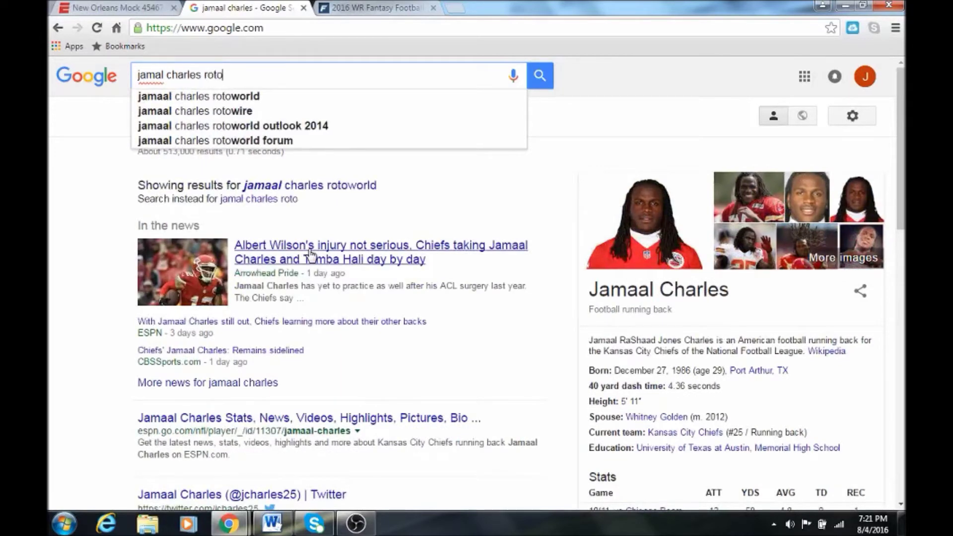
pyautogui.click(301, 96)
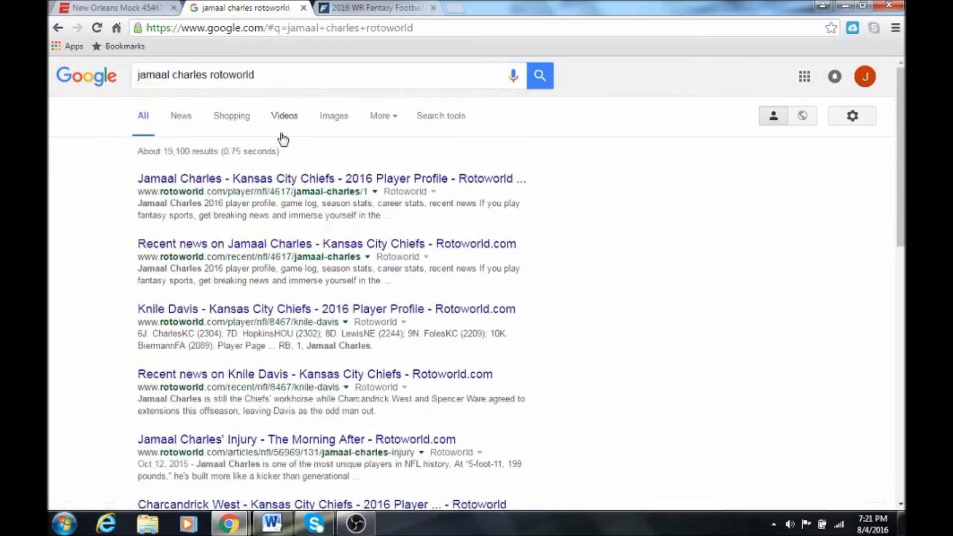
# - Open Jamaal Charles' 2016 Rotoworld player profile, read his latest news, and return to the search results
pyautogui.click(275, 180)
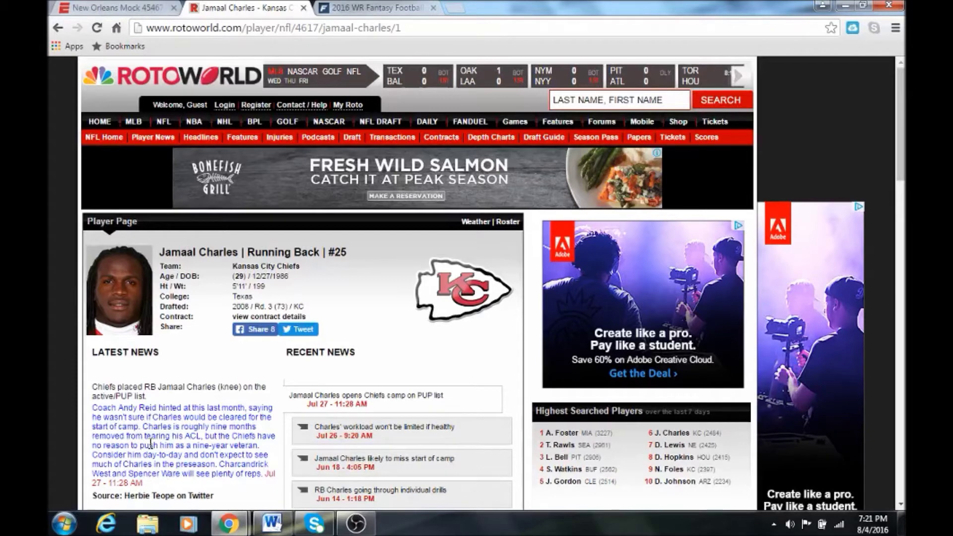
pyautogui.scroll(-3, 154, 441)
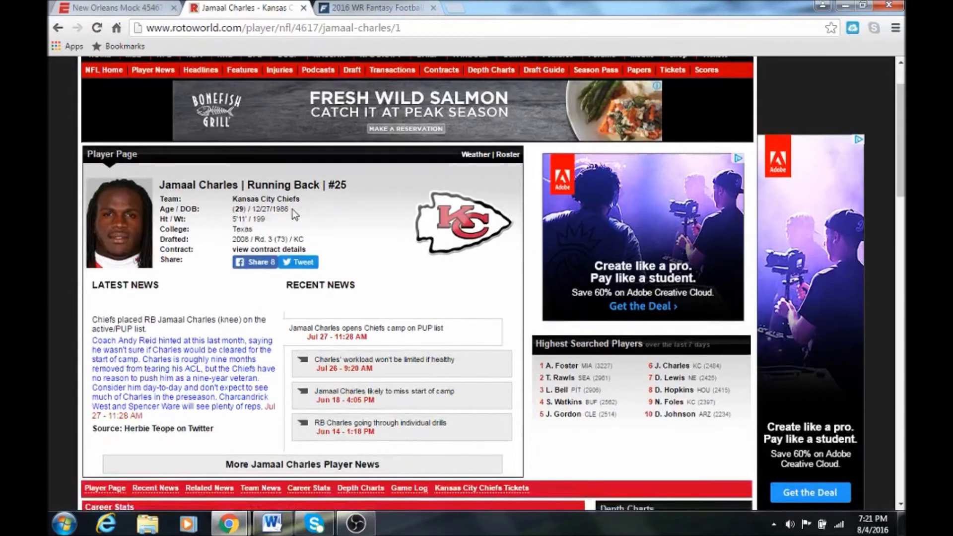
pyautogui.scroll(3, 293, 210)
pyautogui.click(58, 27)
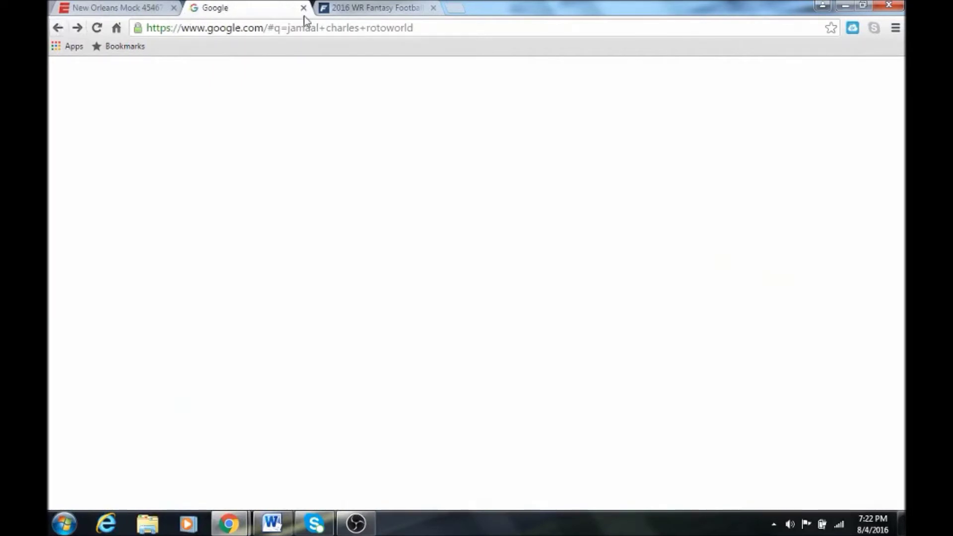
# - Return to the ESPN snake draft window and queue Le'Veon Bell and Doug Martin above Brandon Marshall, with Jonathan Stewart below Eddie Lacy
pyautogui.moveTo(237, 521)
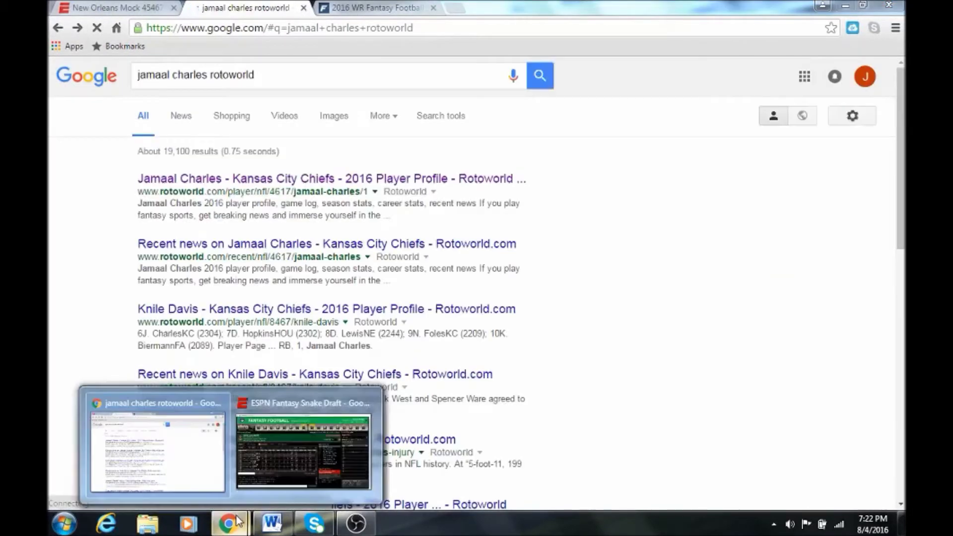
pyautogui.click(268, 461)
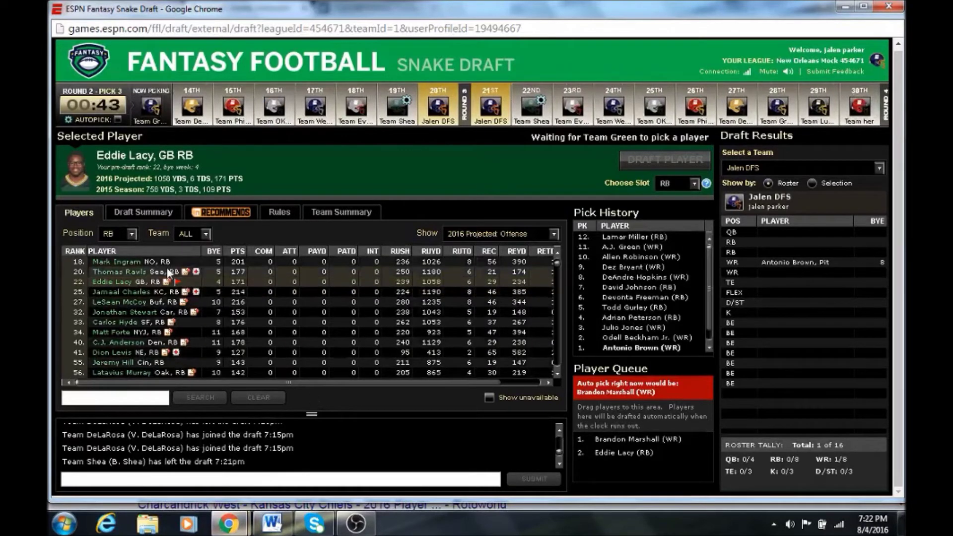
pyautogui.scroll(1, 556, 254)
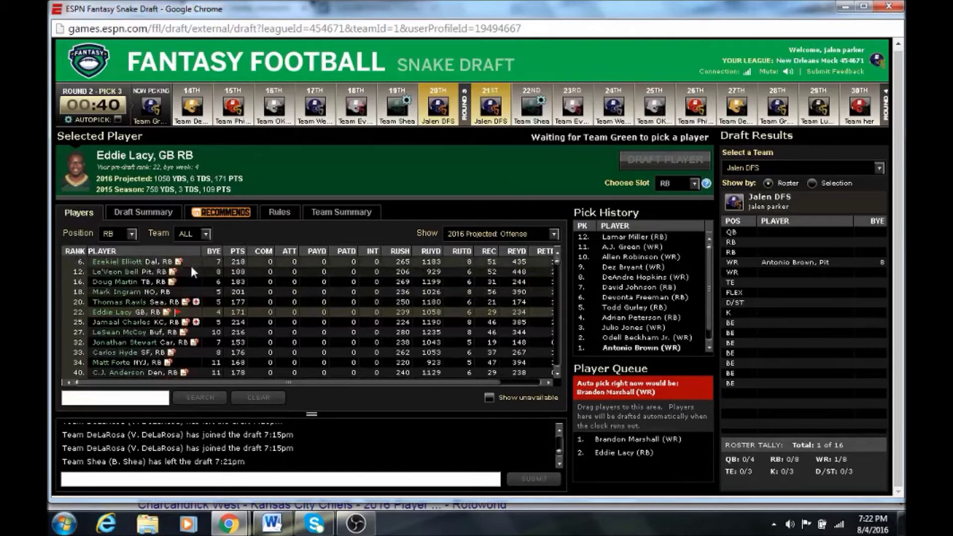
pyautogui.moveTo(427, 384); pyautogui.dragTo(431, 336)
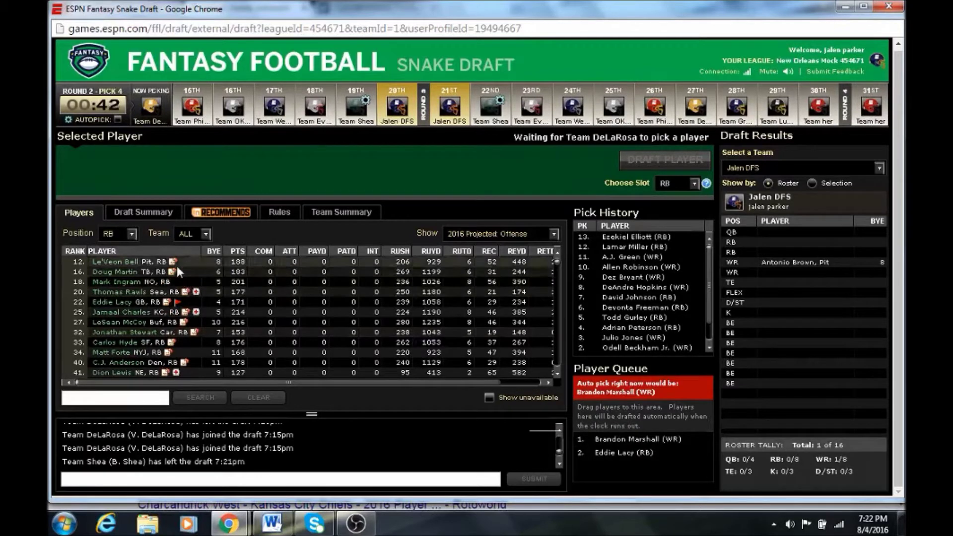
pyautogui.moveTo(188, 261); pyautogui.dragTo(503, 367)
pyautogui.moveTo(237, 272); pyautogui.dragTo(655, 447)
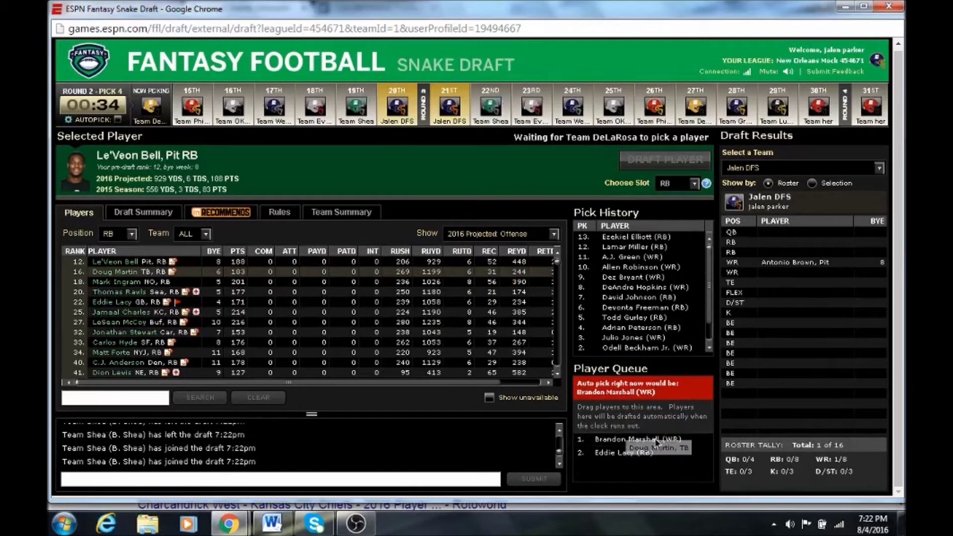
pyautogui.moveTo(199, 260); pyautogui.dragTo(626, 436)
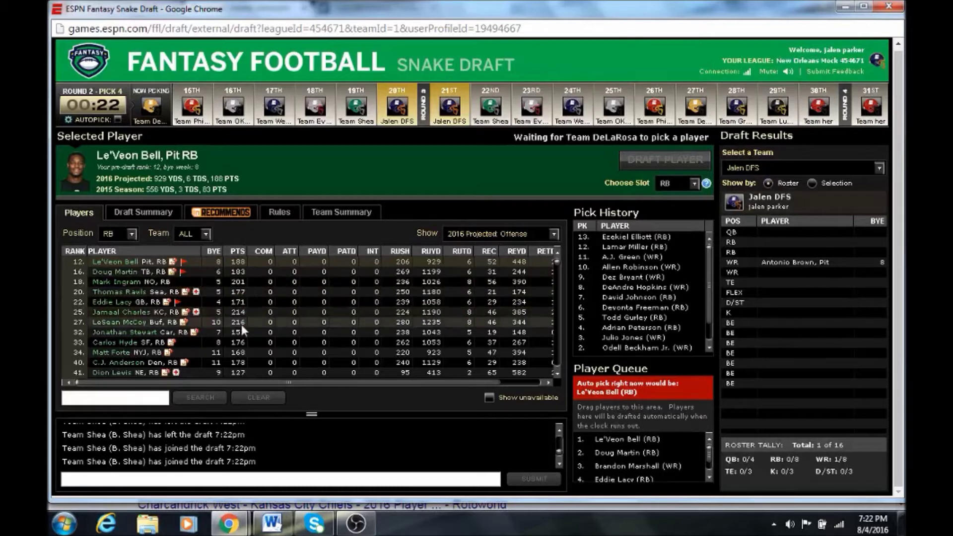
pyautogui.moveTo(254, 334); pyautogui.dragTo(628, 473)
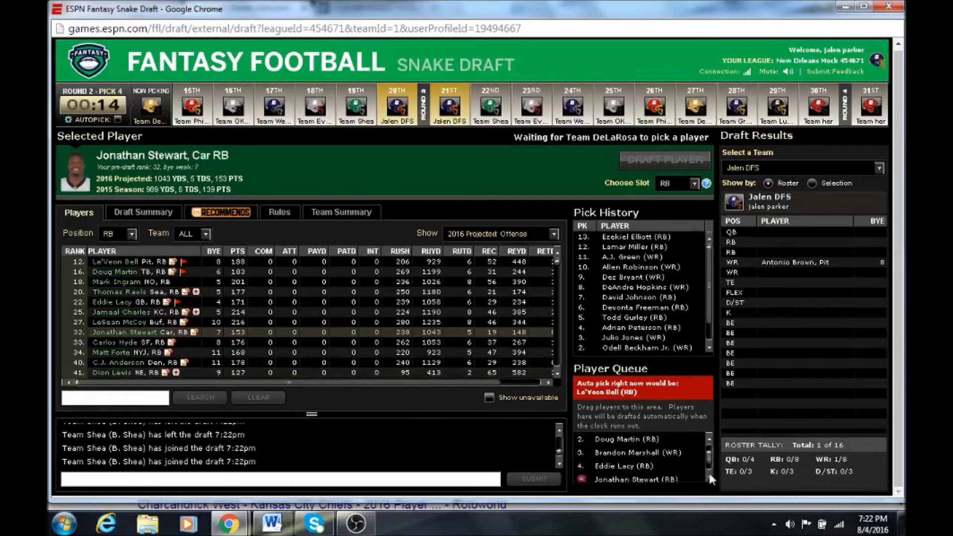
pyautogui.scroll(2, 702, 460)
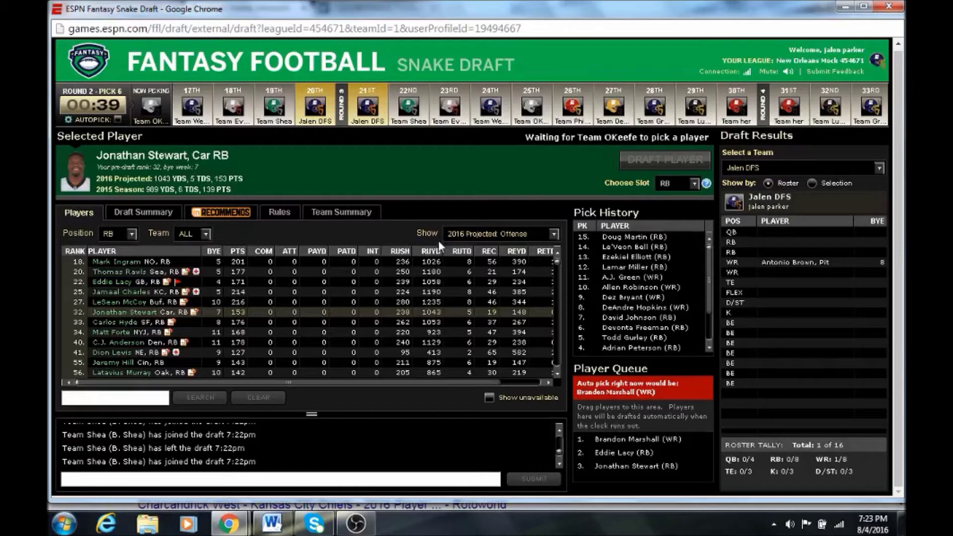
# - Switch to the FantasyPros rankings page and examine the 2016 preseason running back rankings
pyautogui.moveTo(595, 465)
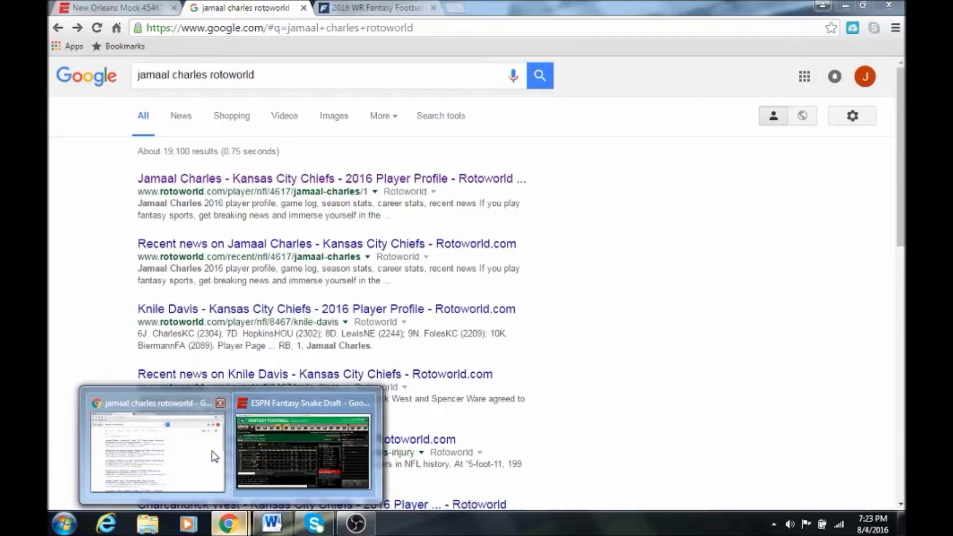
pyautogui.click(213, 450)
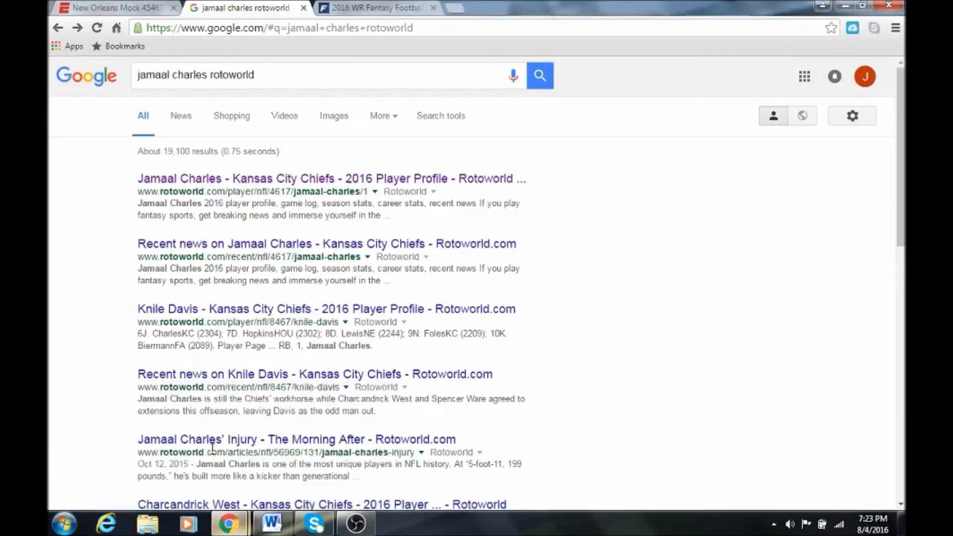
pyautogui.click(347, 7)
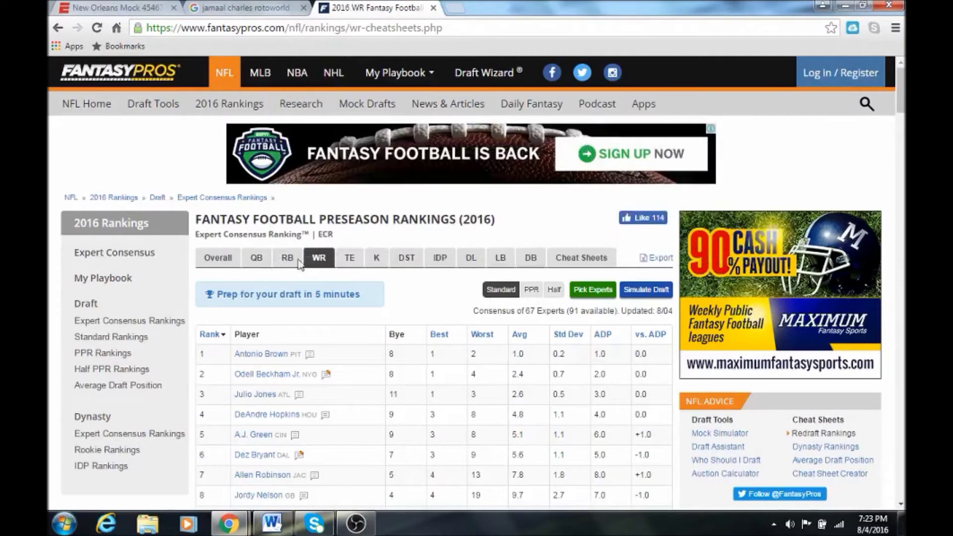
pyautogui.click(293, 260)
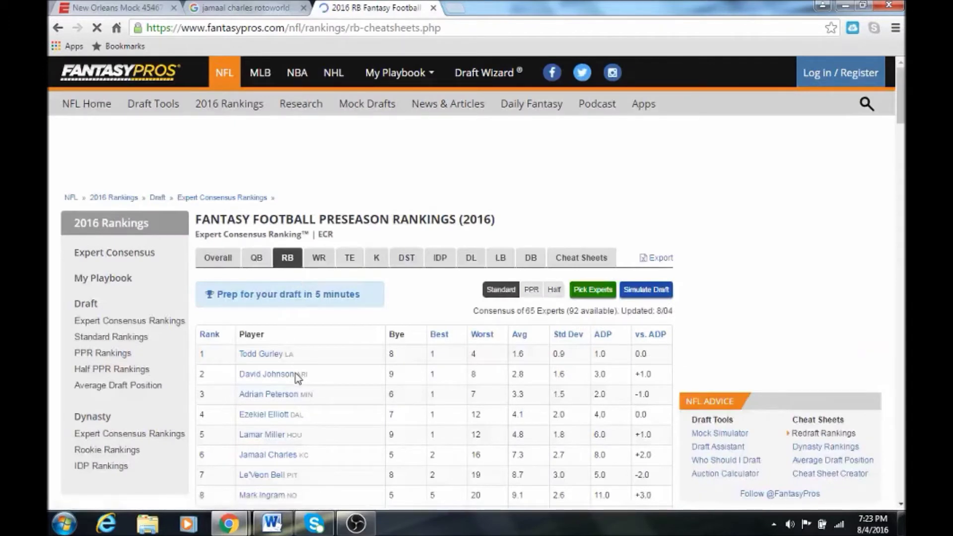
pyautogui.scroll(-4, 296, 378)
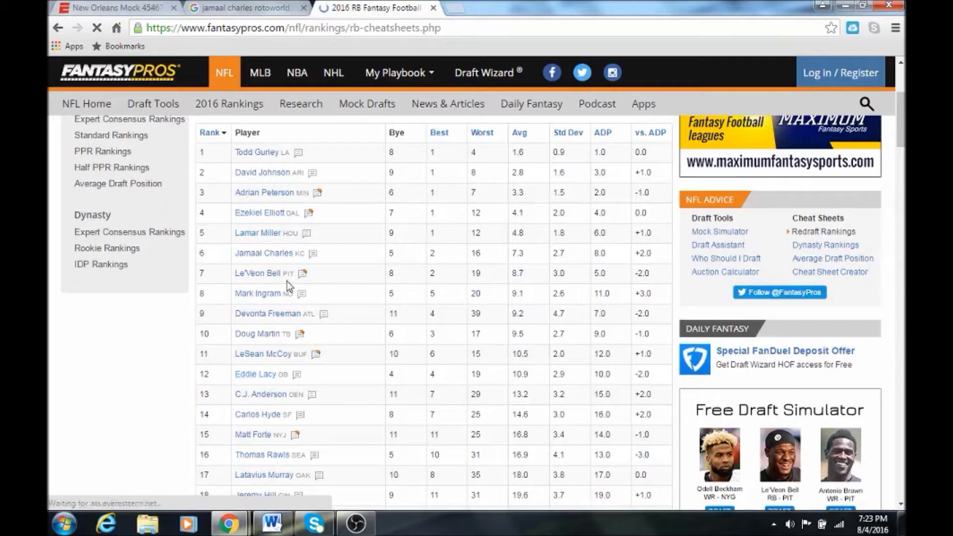
# - Switch to the ESPN snake draft window and queue C.J. Anderson above Jonathan Stewart
pyautogui.moveTo(232, 529)
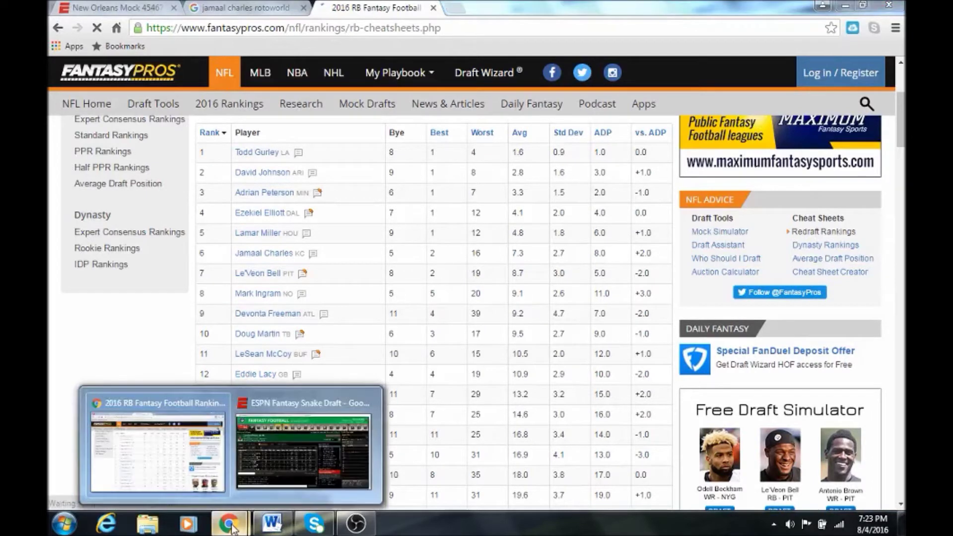
pyautogui.click(303, 446)
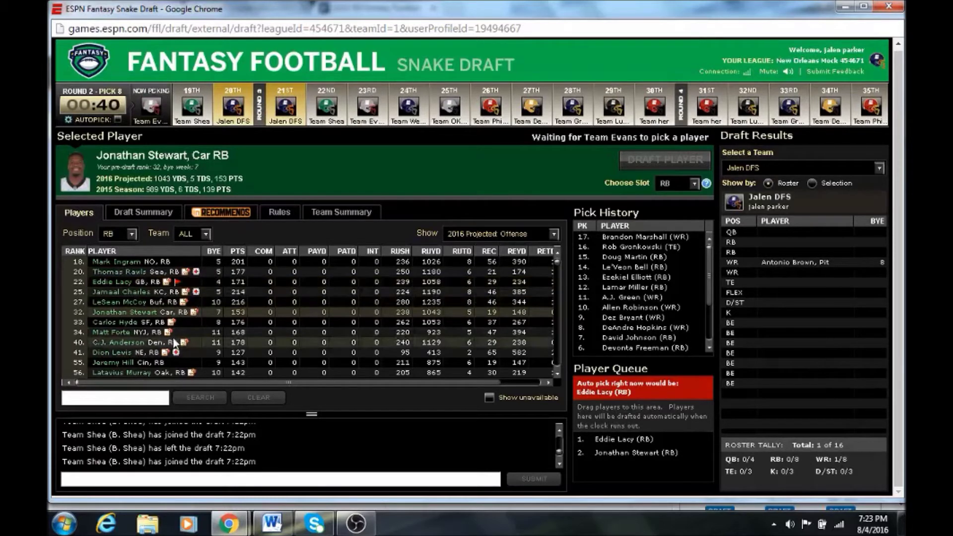
pyautogui.moveTo(175, 345); pyautogui.dragTo(587, 445)
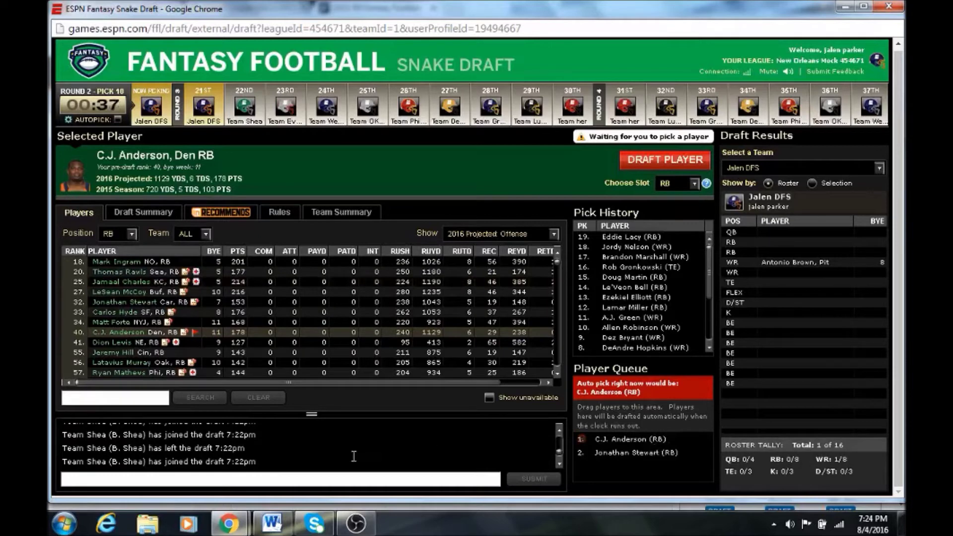
# - Check C.J. Anderson's place in the FantasyPros running back rankings and return to the ESPN snake draft window
pyautogui.moveTo(223, 525)
pyautogui.click(214, 449)
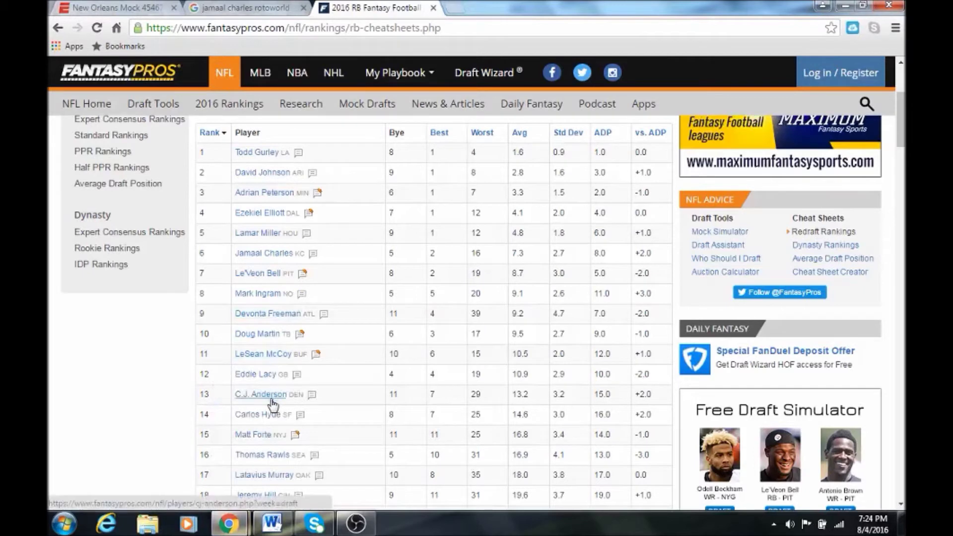
pyautogui.click(228, 521)
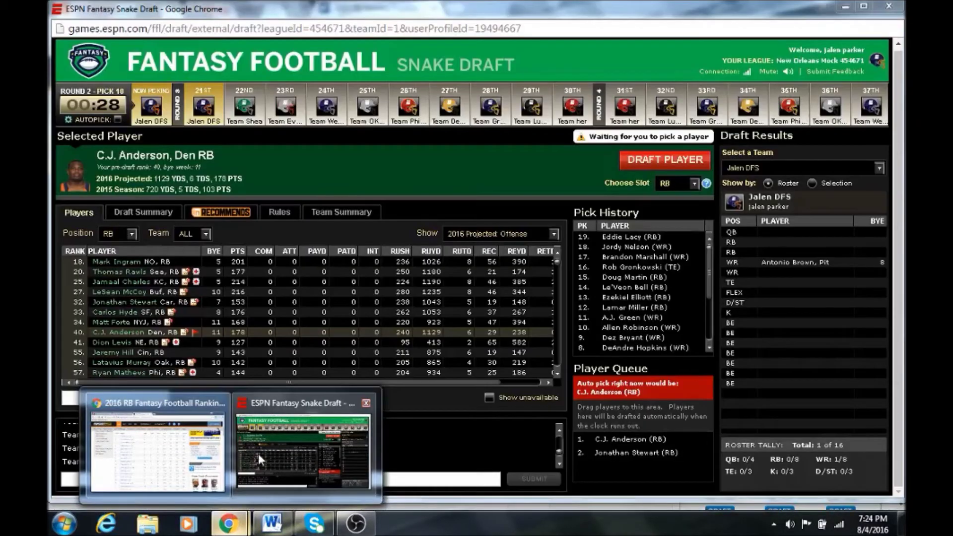
pyautogui.click(258, 454)
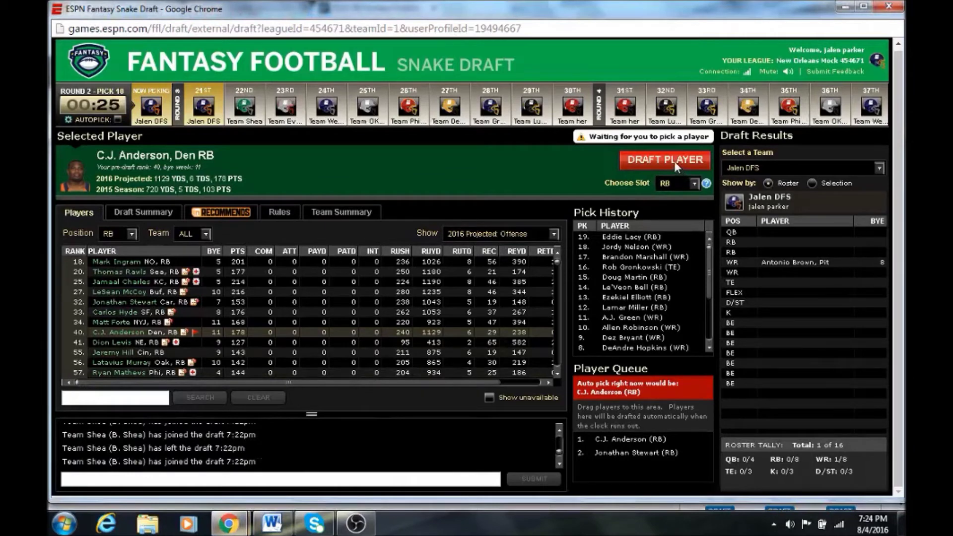
# - Compare Mark Ingram's projections with C.J. Anderson's and draft C.J. Anderson with the last pick of round 2
pyautogui.click(234, 259)
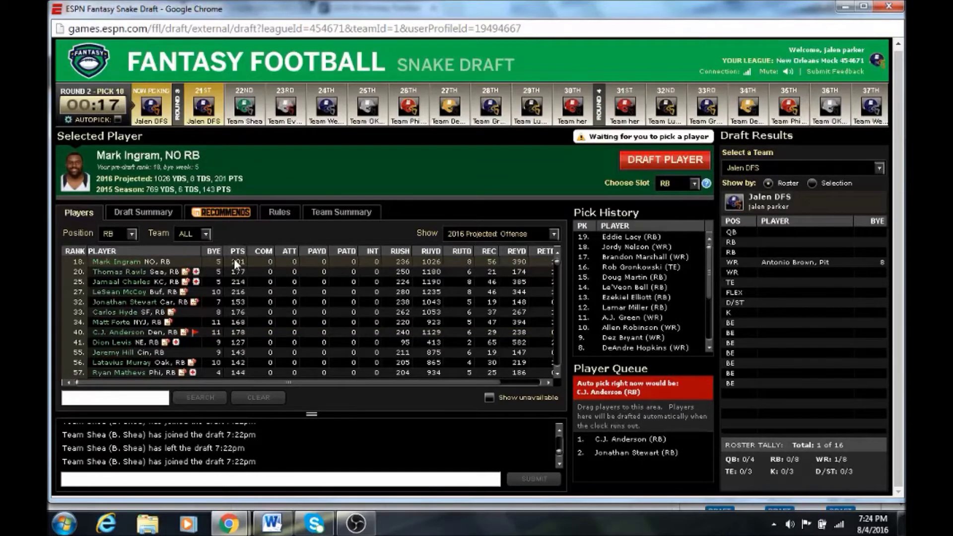
pyautogui.click(230, 330)
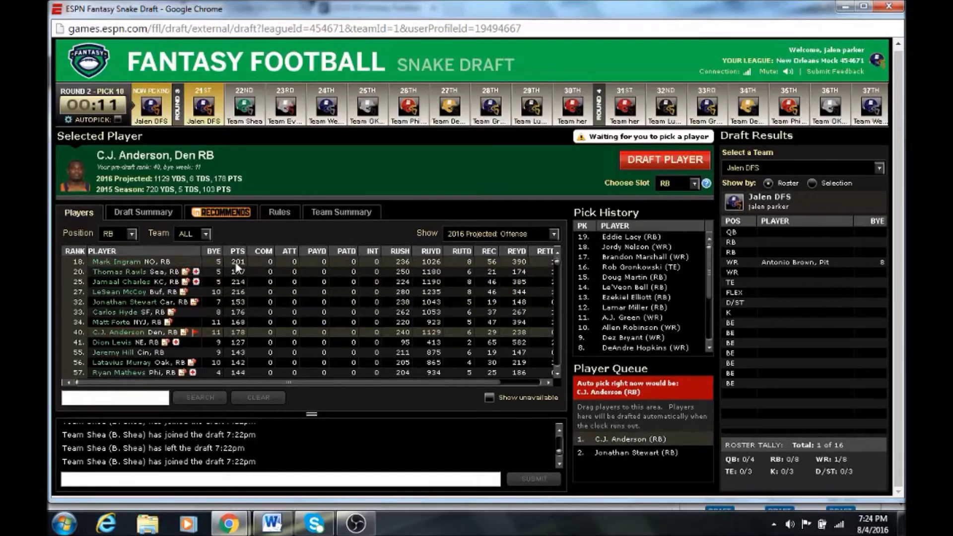
pyautogui.click(640, 164)
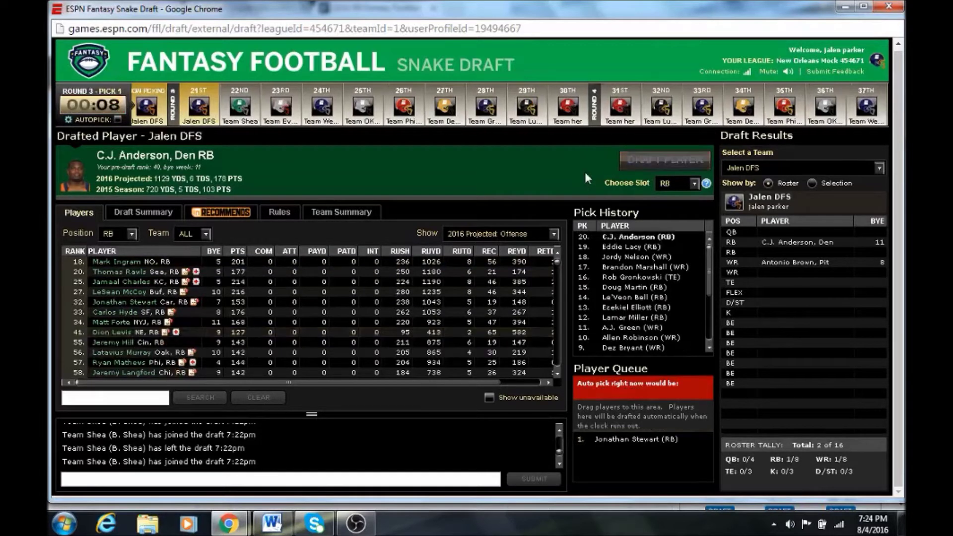
# - Look through the available wide receivers and quarterbacks, and draft Cam Newton with the first pick of round 3
pyautogui.click(130, 234)
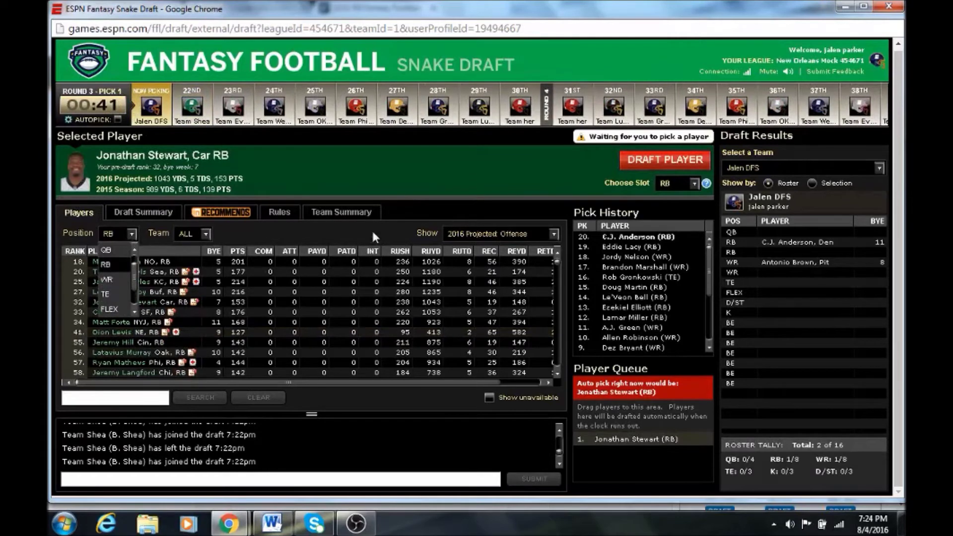
pyautogui.click(113, 276)
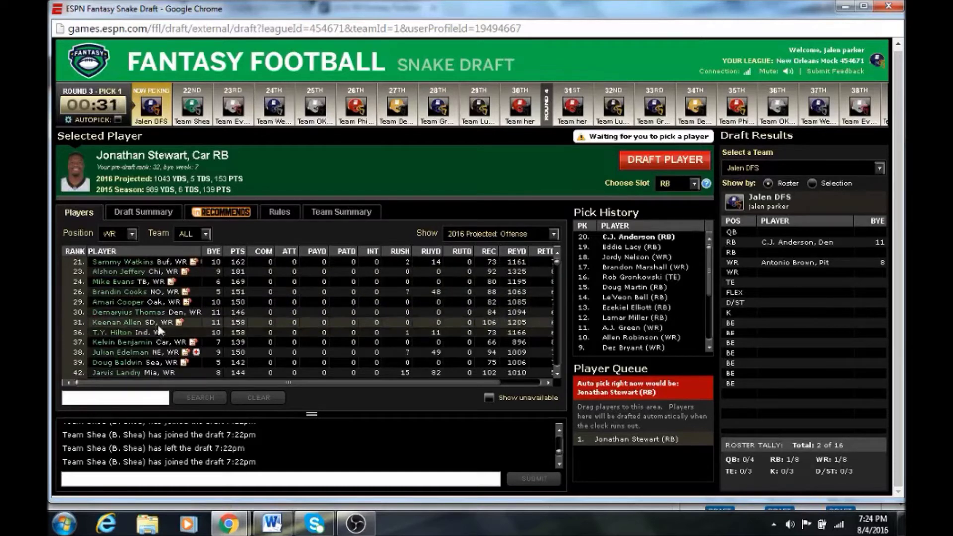
pyautogui.click(131, 234)
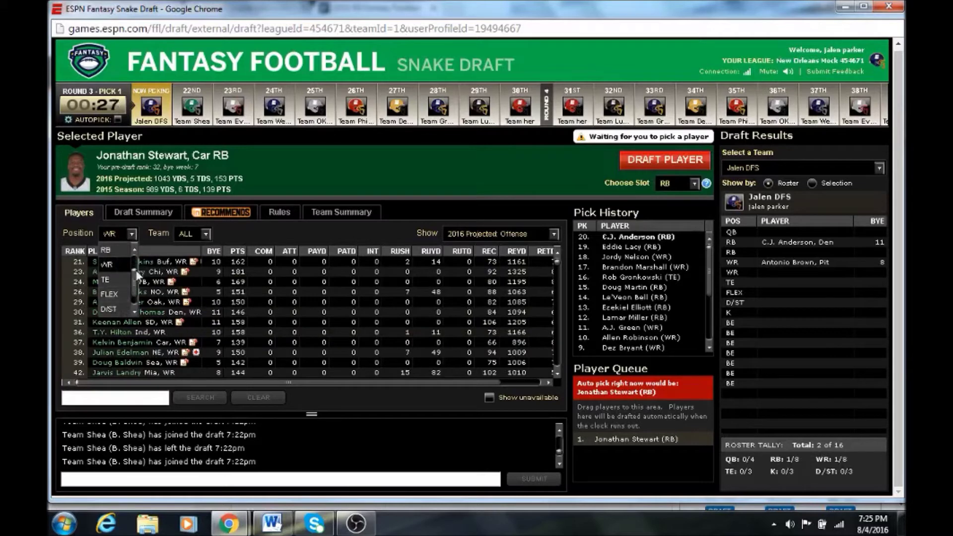
pyautogui.moveTo(135, 272); pyautogui.dragTo(135, 261)
pyautogui.click(116, 263)
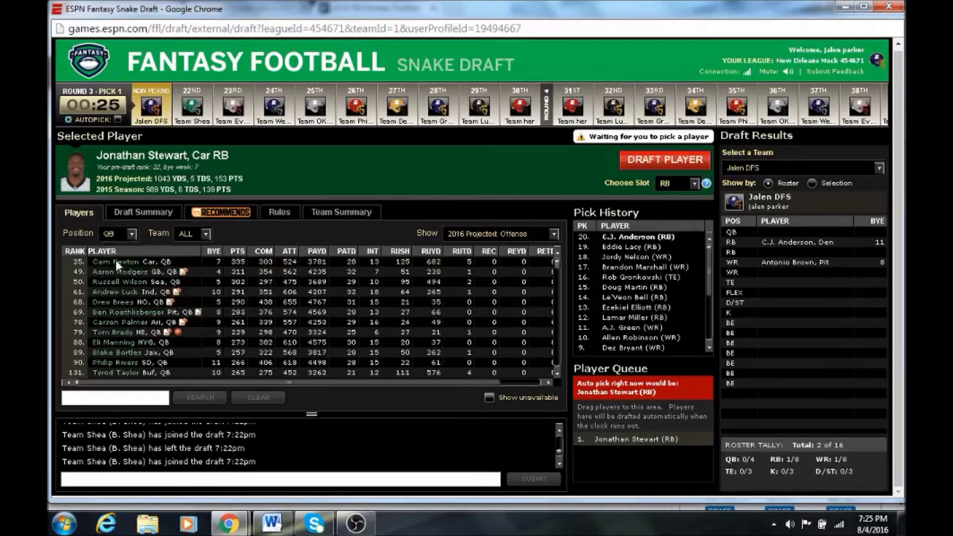
pyautogui.click(115, 262)
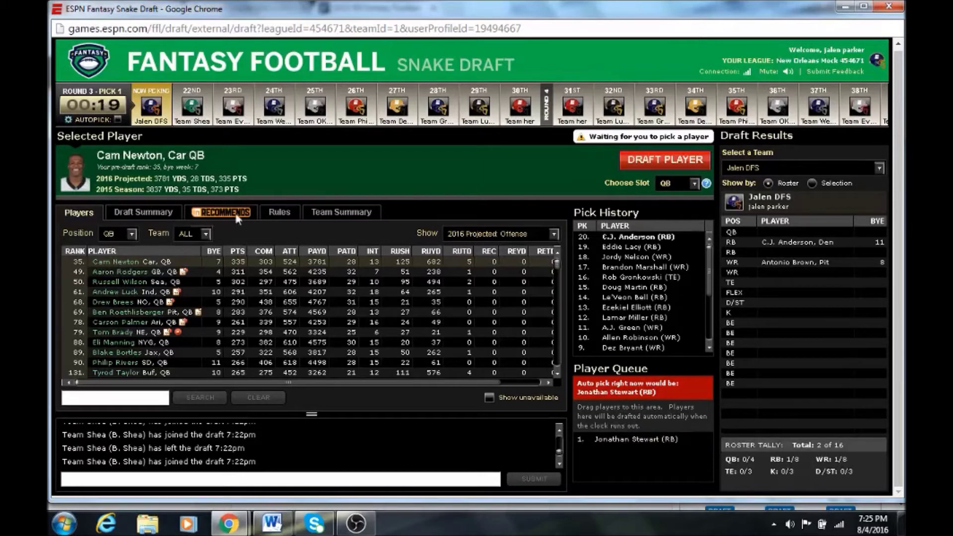
pyautogui.click(638, 161)
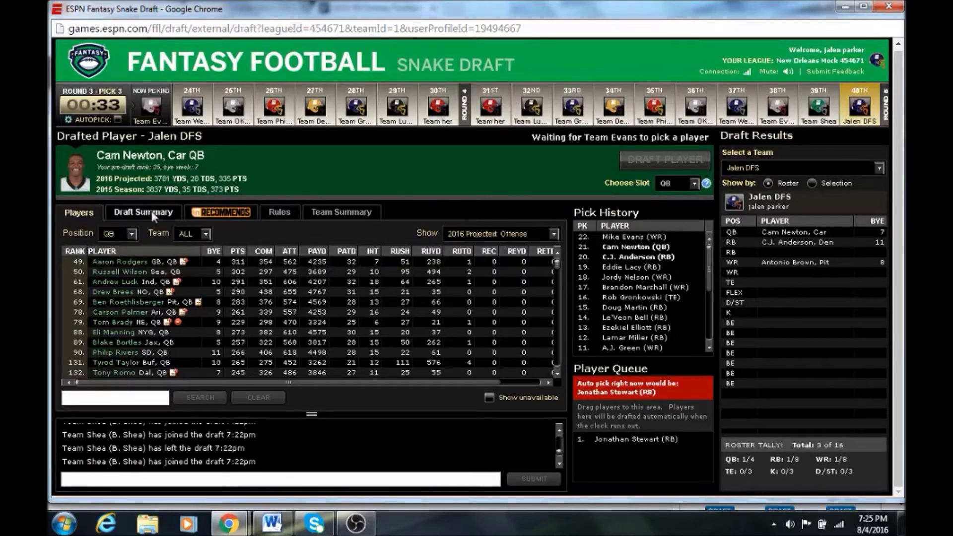
# - Filter the list of available players to wide receivers
pyautogui.click(130, 236)
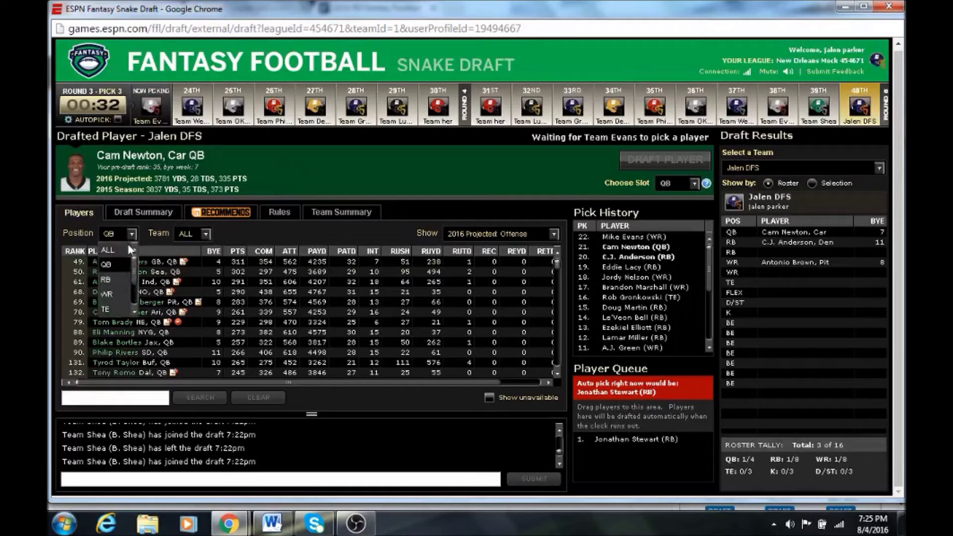
pyautogui.click(111, 293)
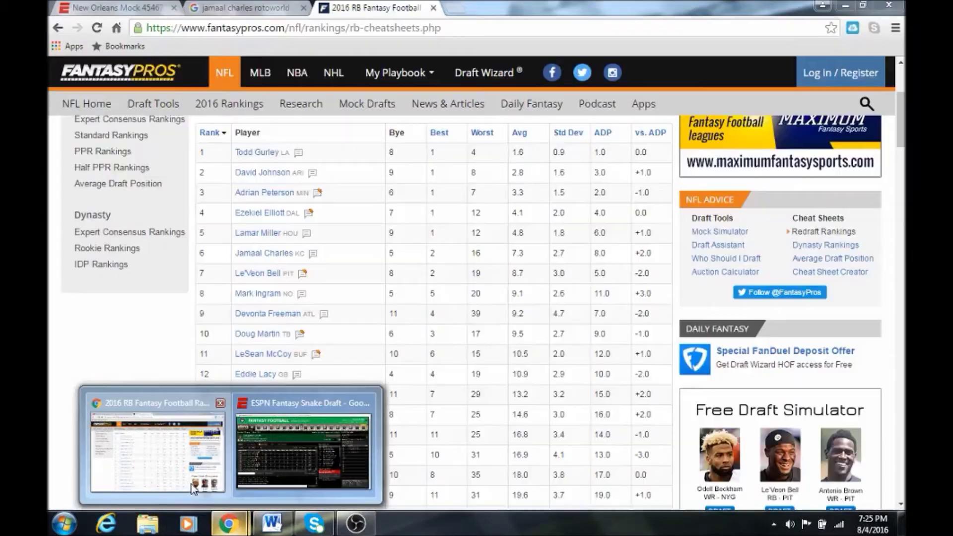
# - Switch to the main browser window, search Google for "sammy watkins rotoworld", and read Sammy Watkins' latest news on his Rotoworld profile
pyautogui.click(193, 447)
pyautogui.click(248, 8)
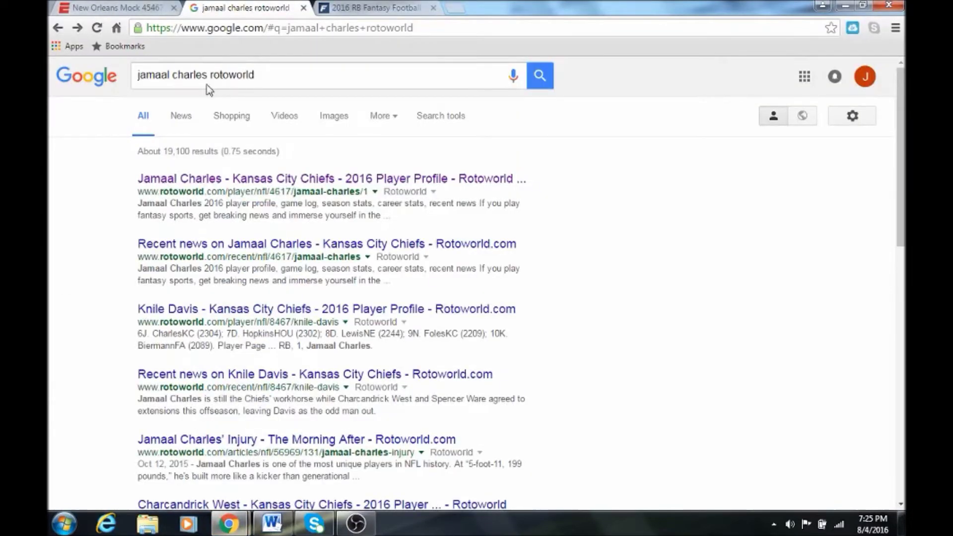
pyautogui.moveTo(208, 75); pyautogui.dragTo(133, 86)
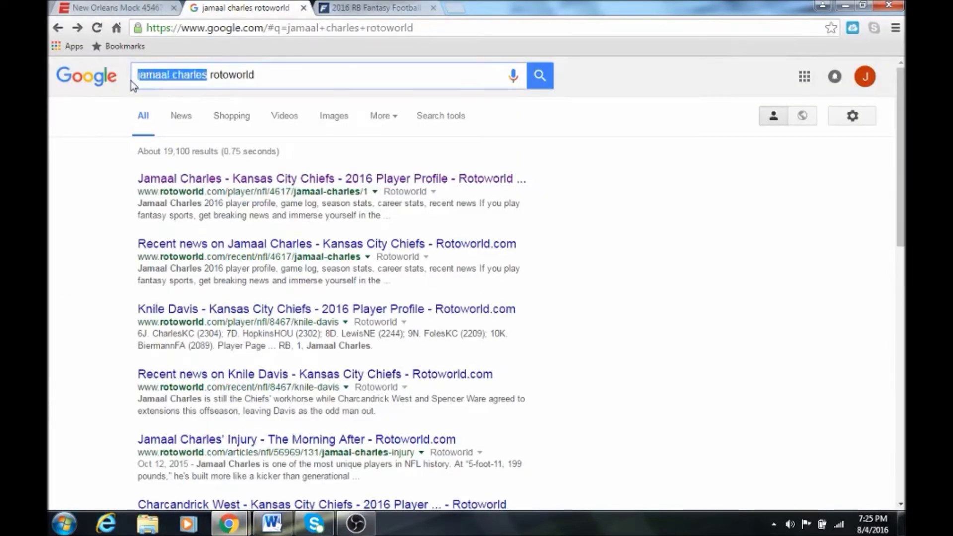
pyautogui.write('sammy w')
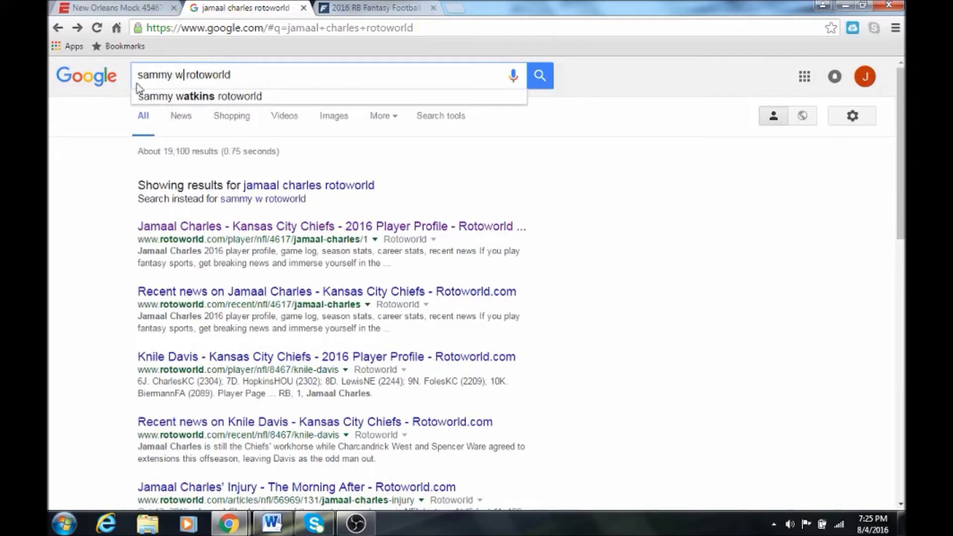
pyautogui.click(226, 99)
pyautogui.click(229, 182)
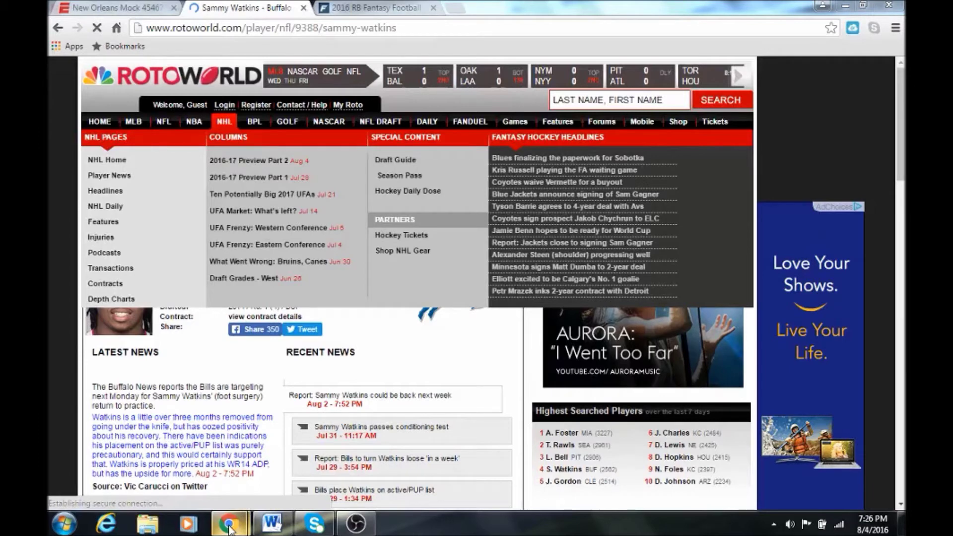
# - Return to the snake draft and queue T.Y. Hilton, Keenan Allen and Kelvin Benjamin below Jonathan Stewart, with Jeremy Maclin at the top
pyautogui.click(229, 527)
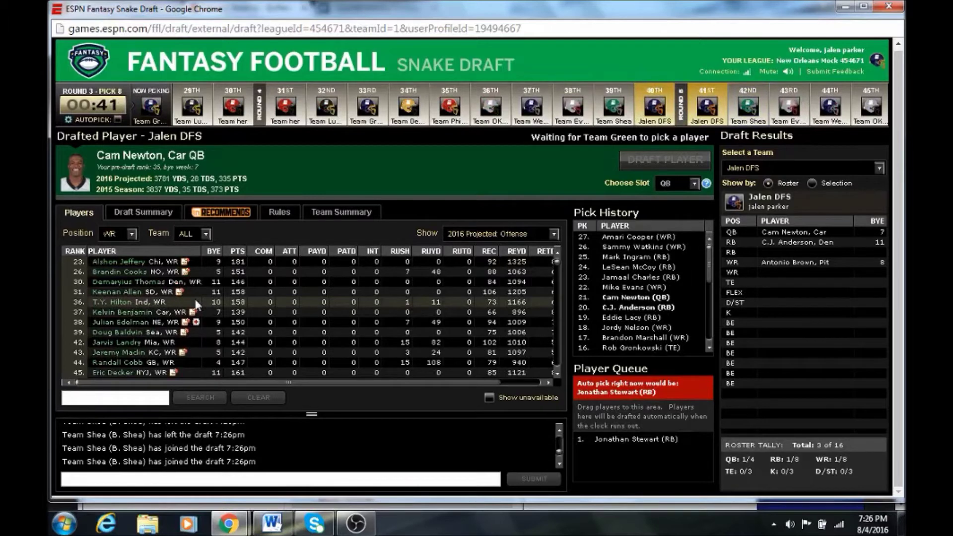
pyautogui.moveTo(197, 304); pyautogui.dragTo(648, 452)
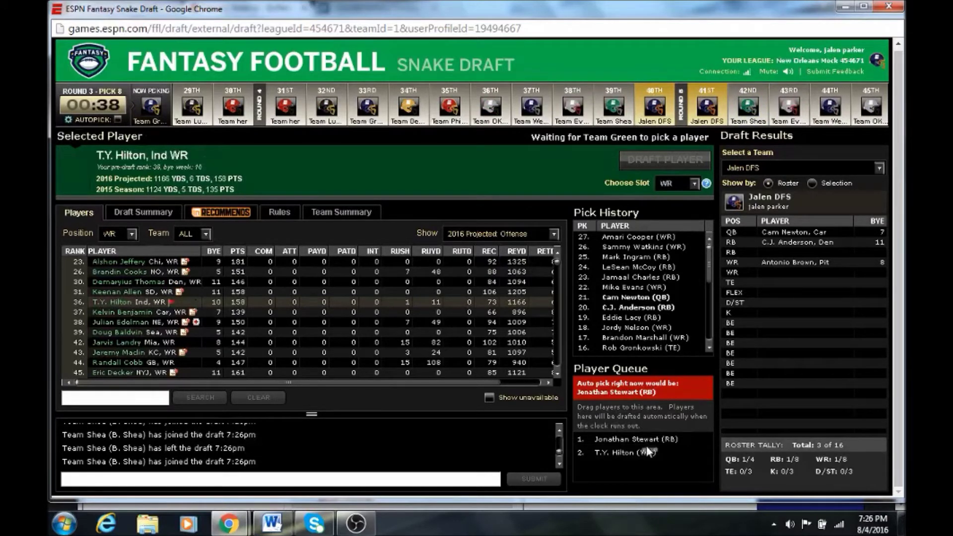
pyautogui.moveTo(134, 293); pyautogui.dragTo(641, 462)
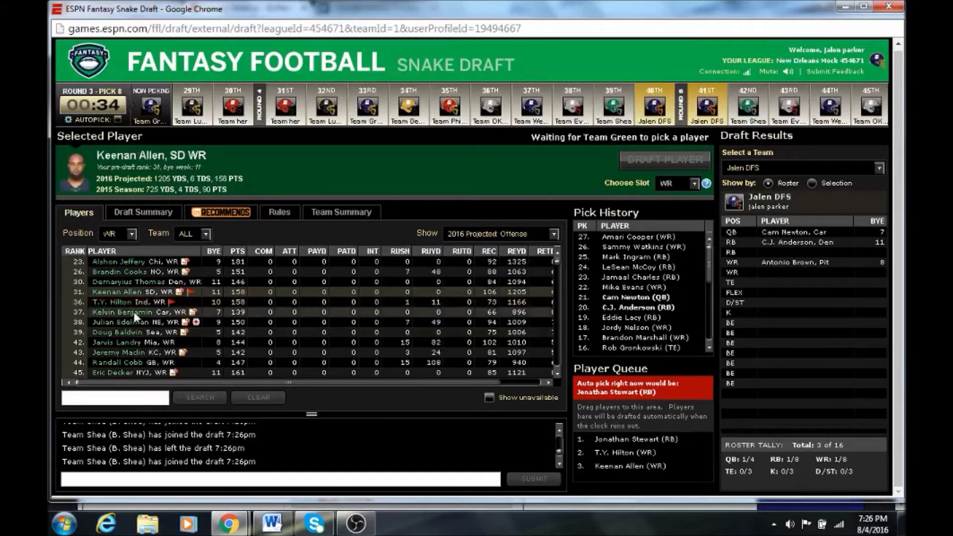
pyautogui.doubleClick(133, 311)
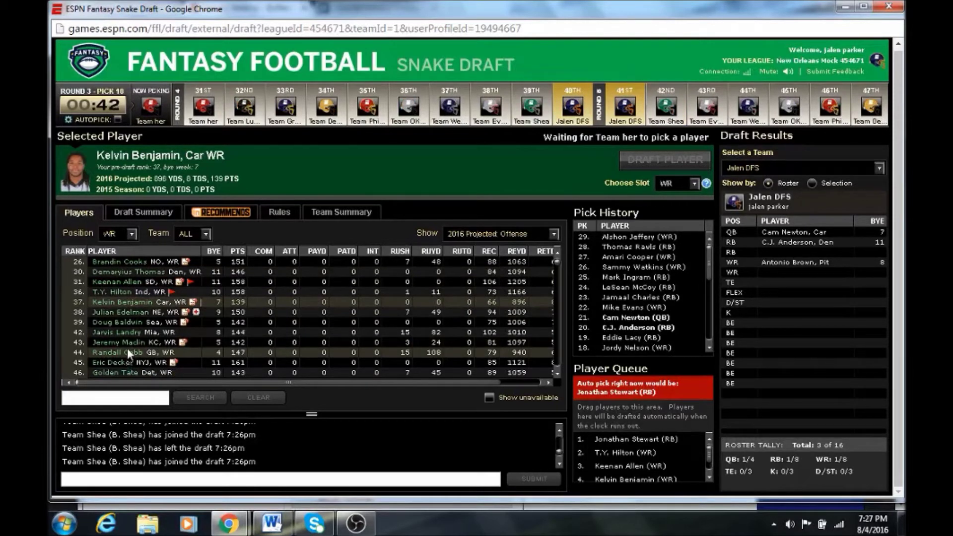
pyautogui.moveTo(127, 345); pyautogui.dragTo(591, 438)
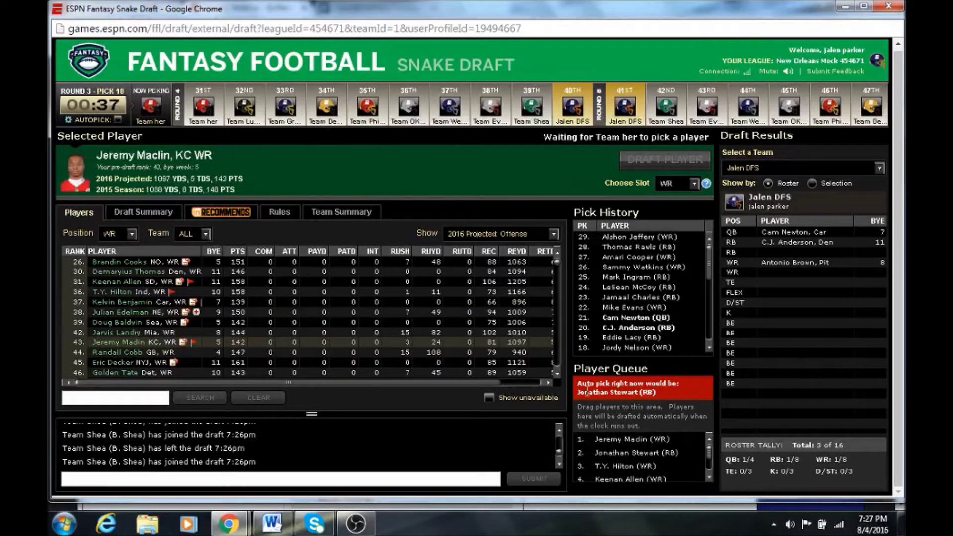
pyautogui.click(708, 478)
pyautogui.click(708, 478)
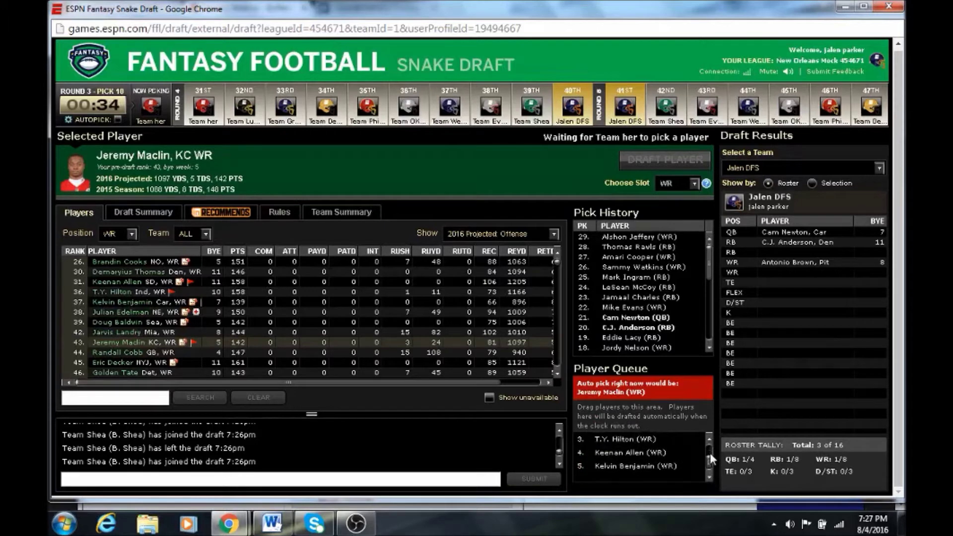
pyautogui.moveTo(710, 453); pyautogui.dragTo(709, 446)
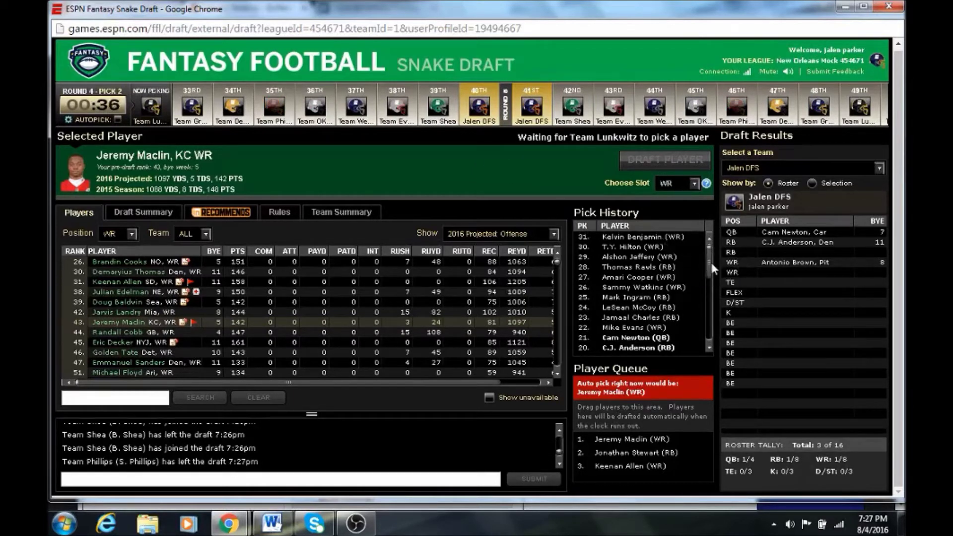
# - Show the roster of Team her in the draft results and examine its picks
pyautogui.click(856, 165)
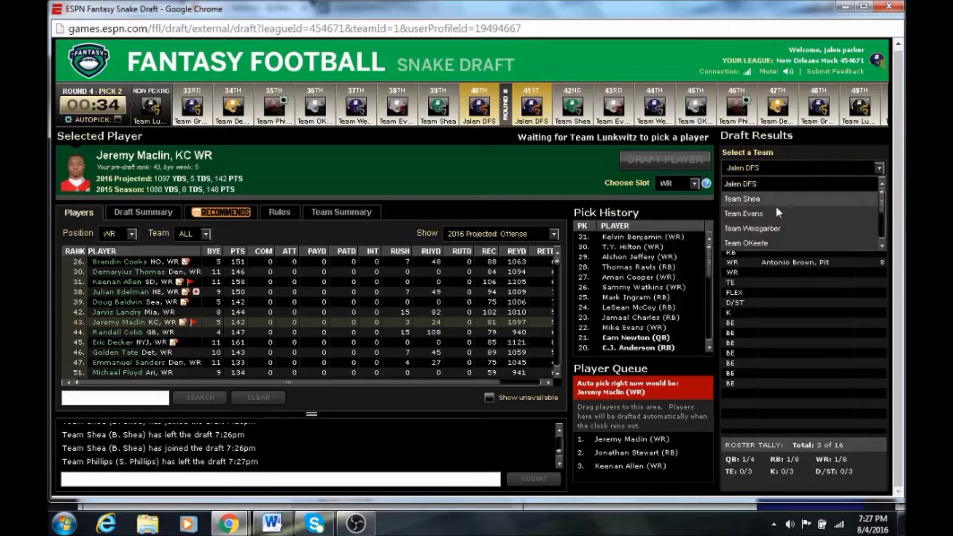
pyautogui.click(883, 247)
pyautogui.click(883, 247)
pyautogui.click(882, 247)
pyautogui.click(883, 247)
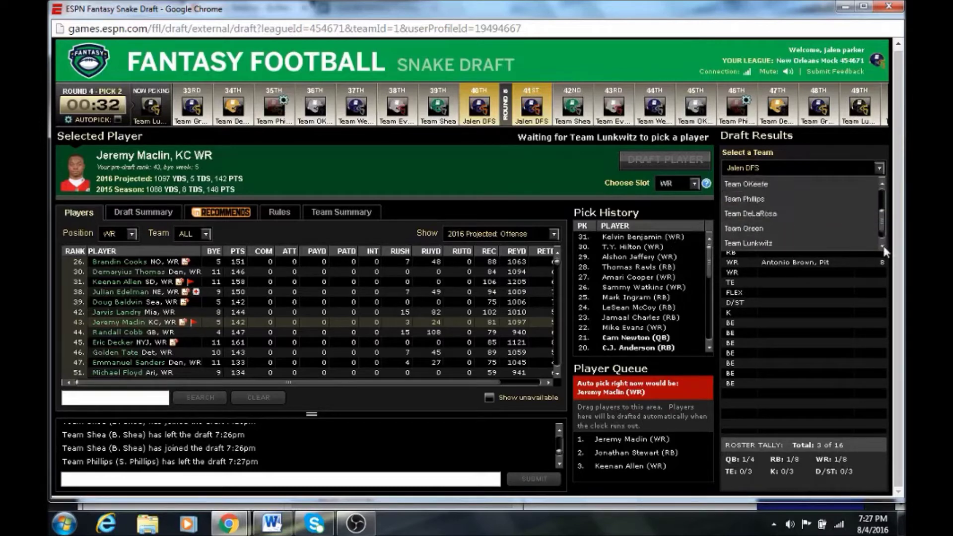
pyautogui.click(883, 246)
pyautogui.click(841, 243)
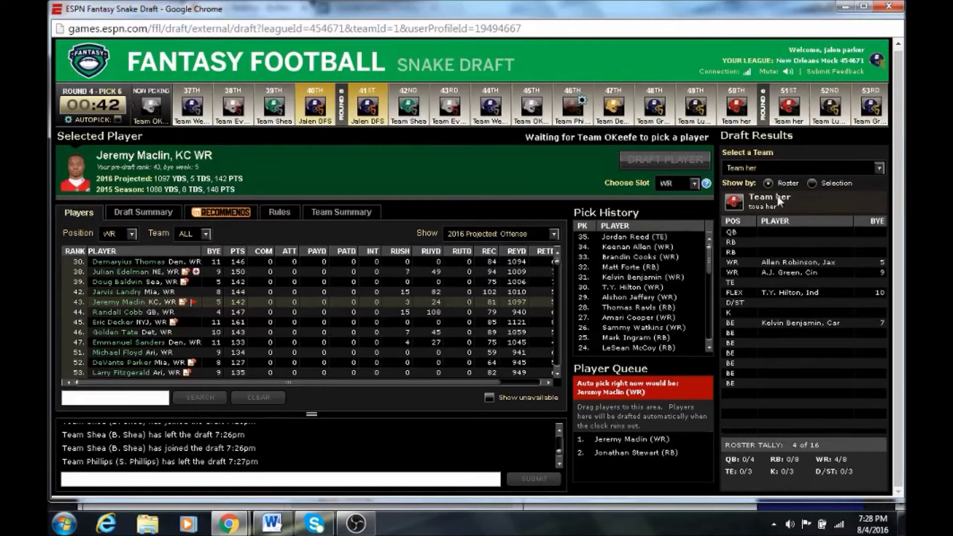
# - Switch the draft results back to the own team's roster and review the remaining wide receivers and the player queue
pyautogui.click(776, 165)
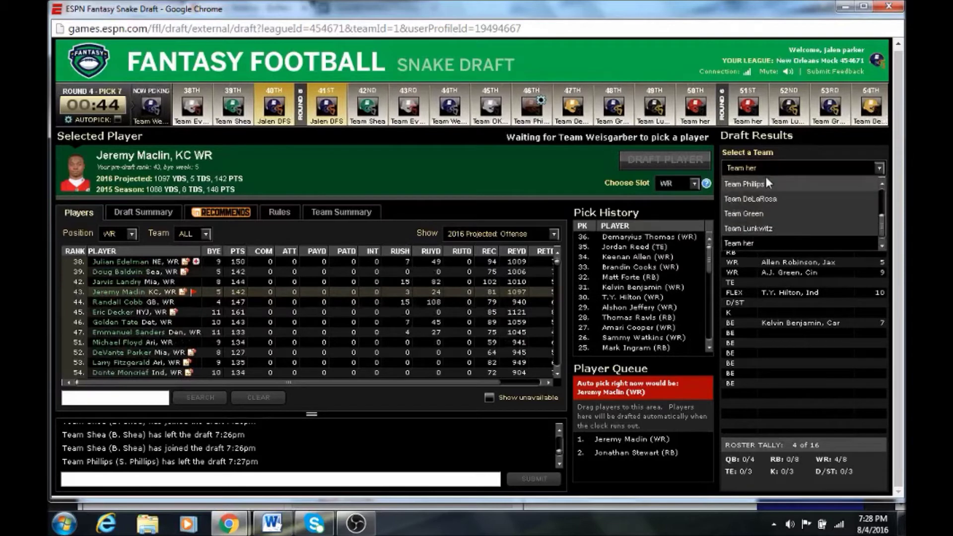
pyautogui.moveTo(880, 216); pyautogui.dragTo(881, 196)
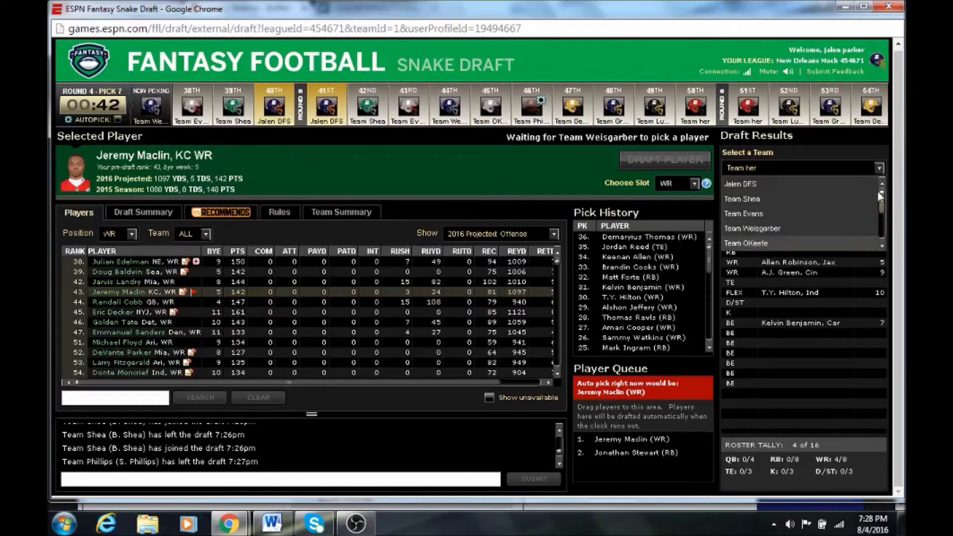
pyautogui.click(838, 183)
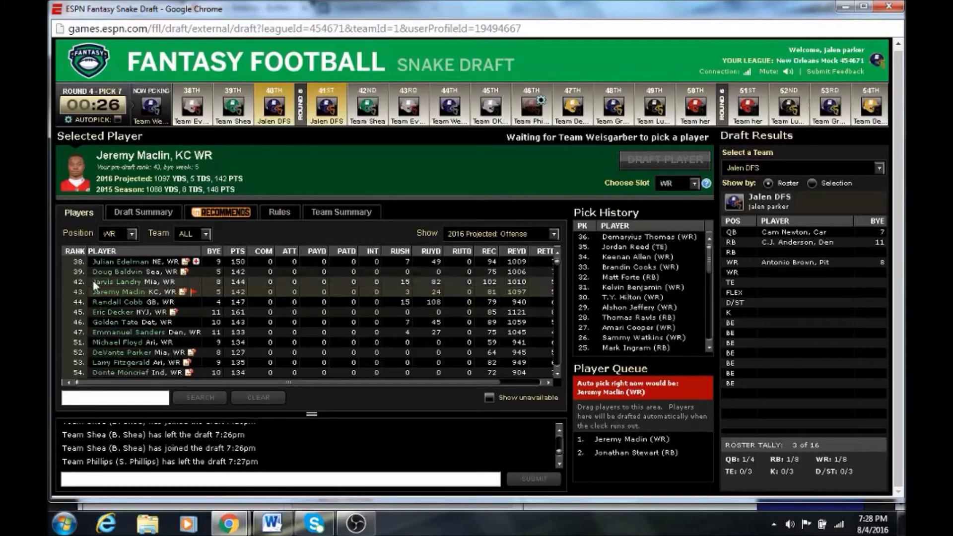
pyautogui.moveTo(624, 440)
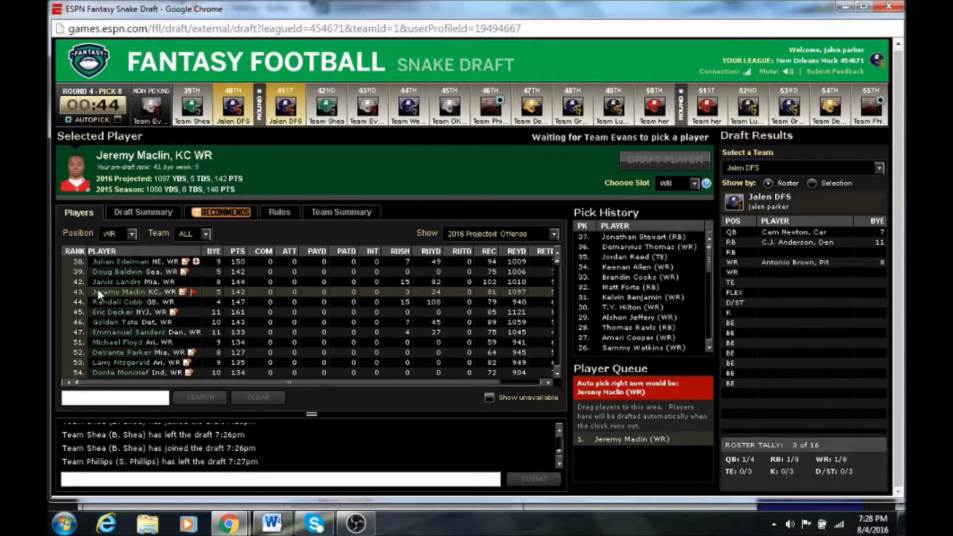
# - Filter the available players by the RB position and review the remaining running backs
pyautogui.click(127, 238)
pyautogui.scroll(1, 124, 254)
pyautogui.click(122, 251)
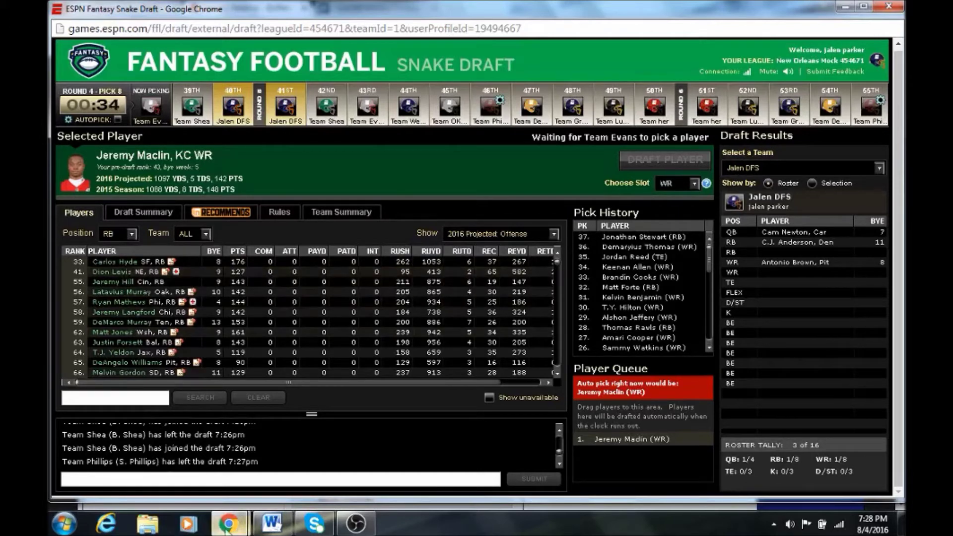
# - Switch to the Rotoworld page, search for "lewis, dion", and read Dion Lewis' latest news on his player profile
pyautogui.moveTo(238, 524)
pyautogui.click(156, 447)
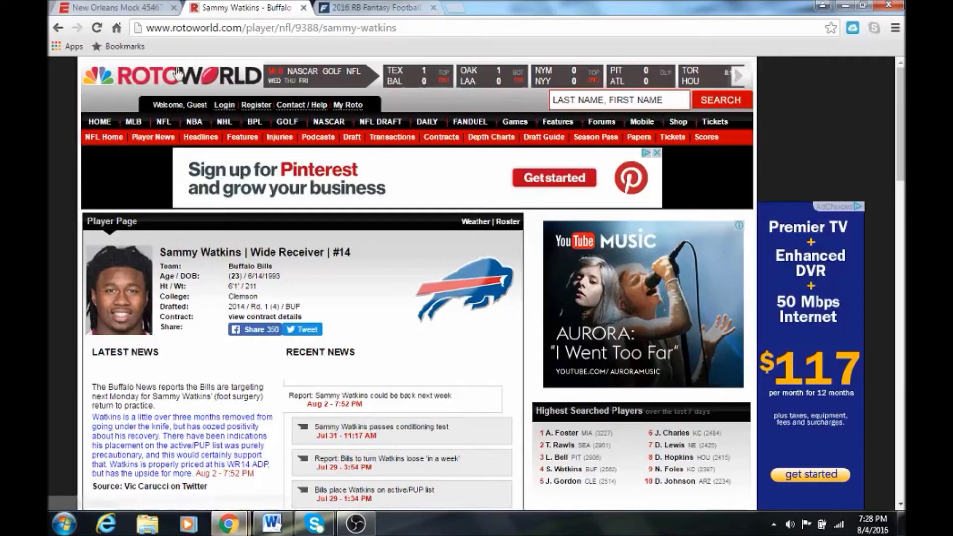
pyautogui.click(560, 104)
pyautogui.write('lewis, dion')
pyautogui.press('Return')
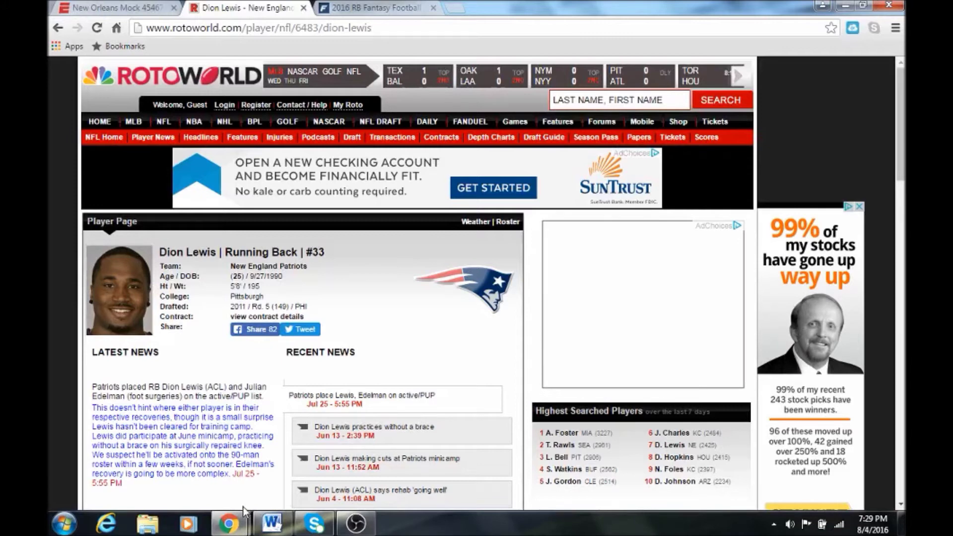
# - Return to the snake draft, list the wide receivers, and draft Jeremy Maclin into the WR slot
pyautogui.moveTo(244, 510)
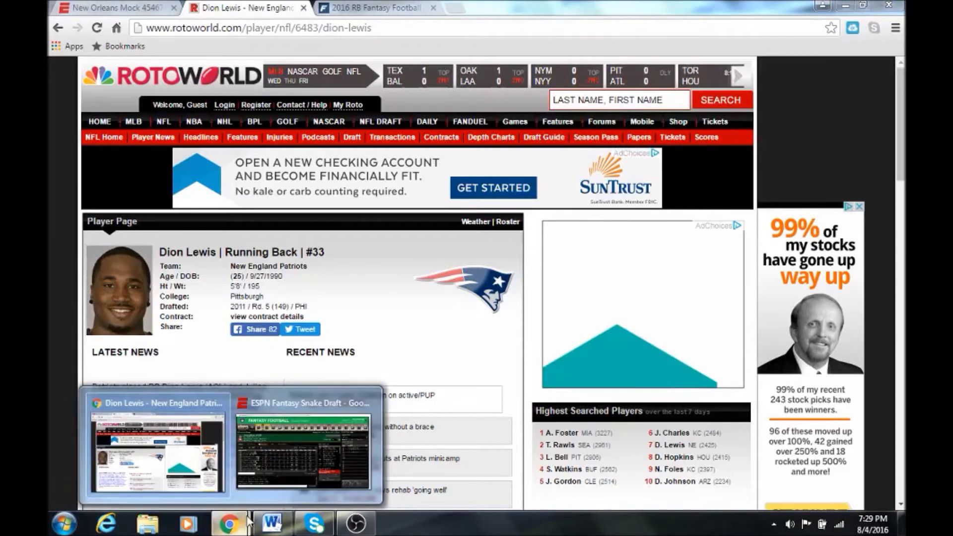
pyautogui.click(290, 451)
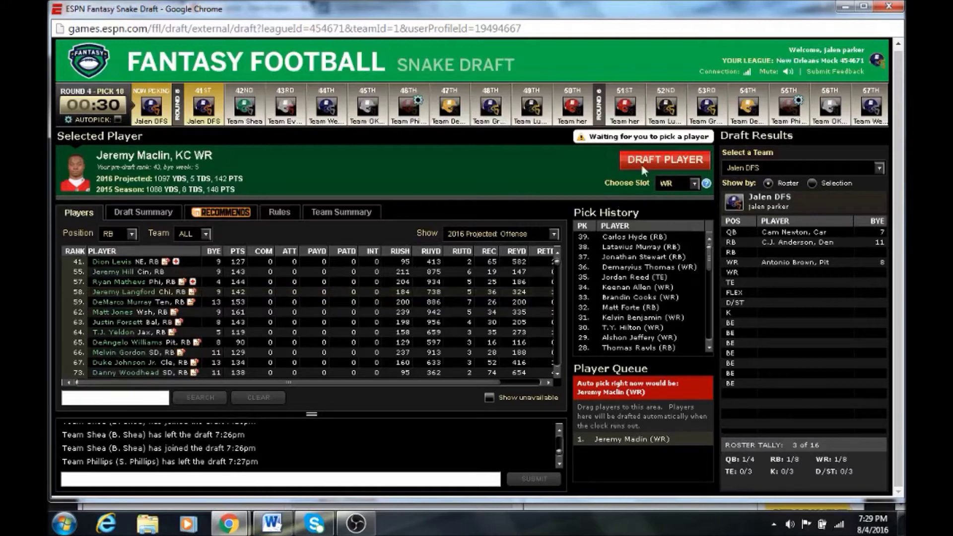
pyautogui.click(127, 232)
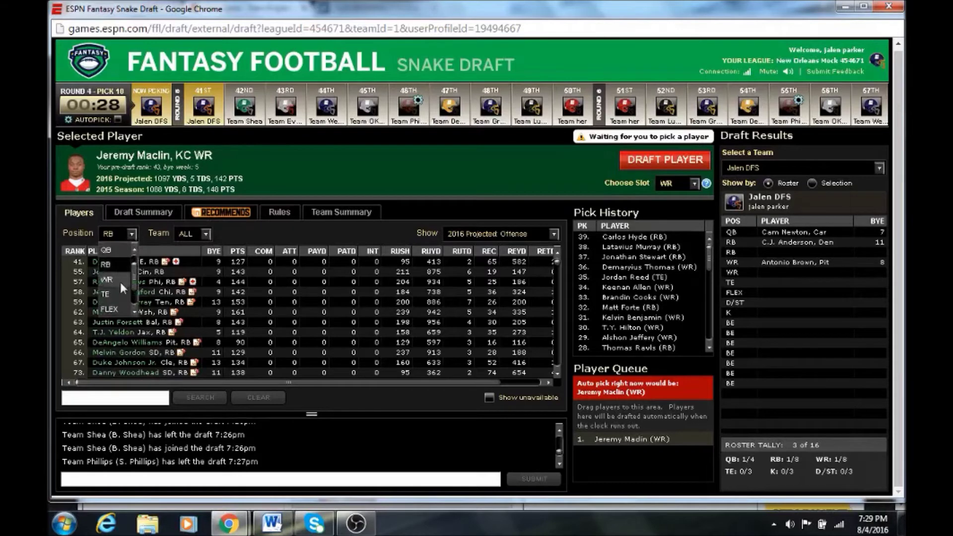
pyautogui.click(121, 279)
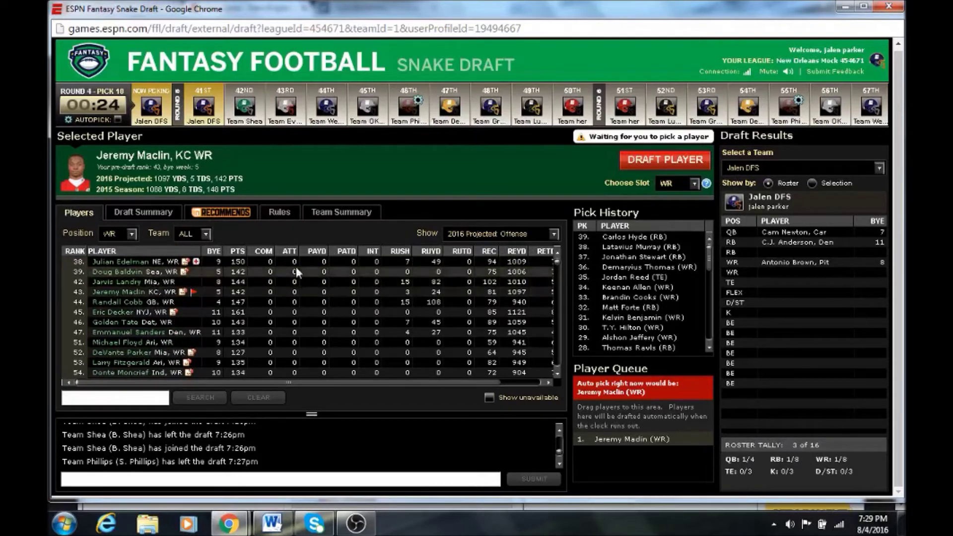
pyautogui.click(667, 160)
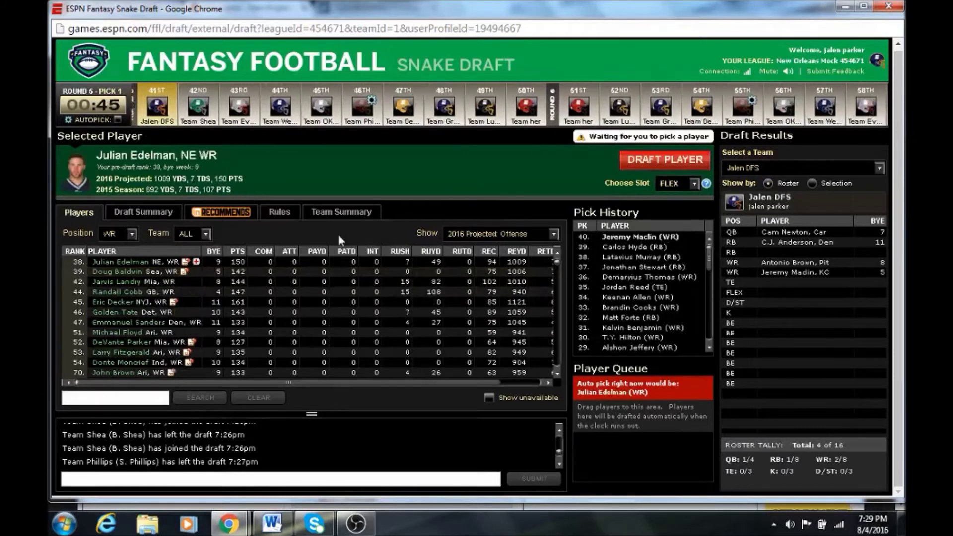
# - List the available running backs and draft Jeremy Langford into the RB slot
pyautogui.click(131, 234)
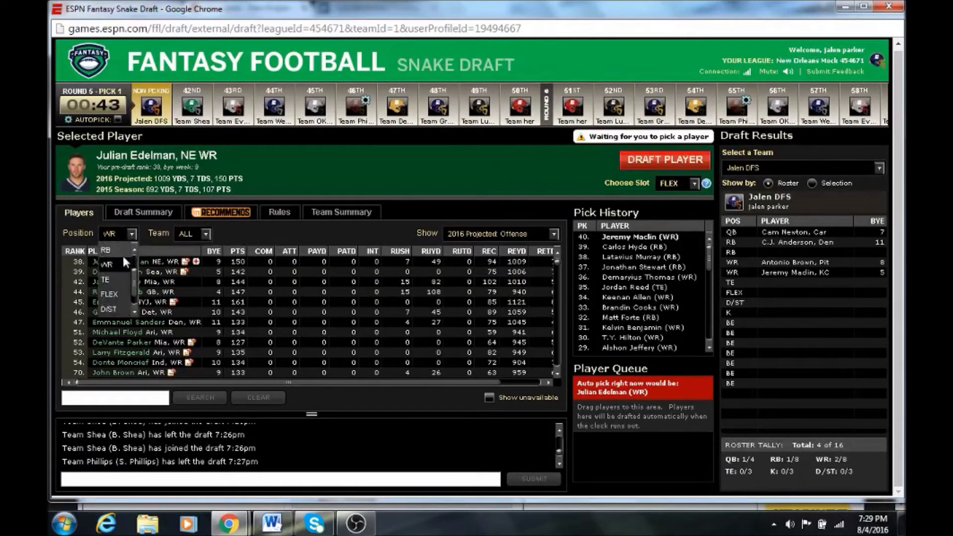
pyautogui.click(119, 255)
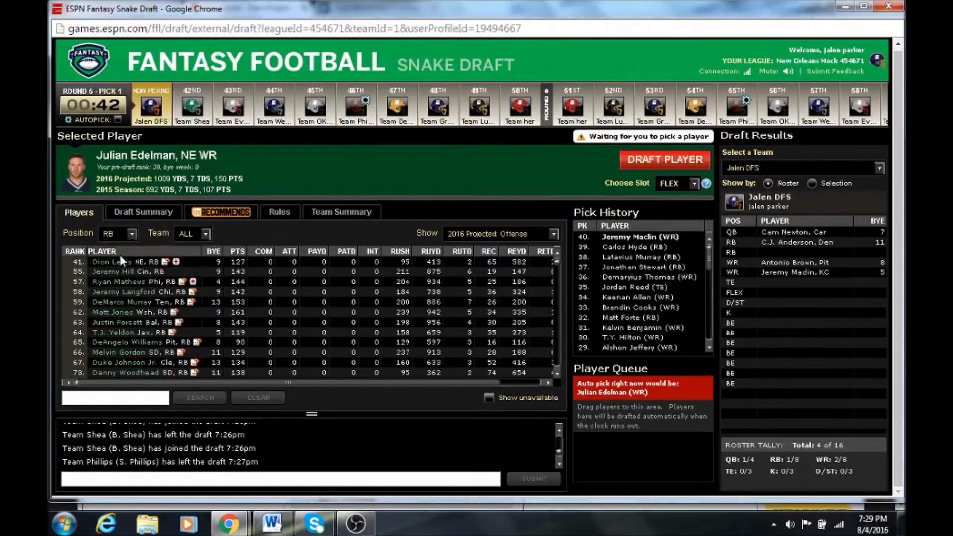
pyautogui.click(157, 293)
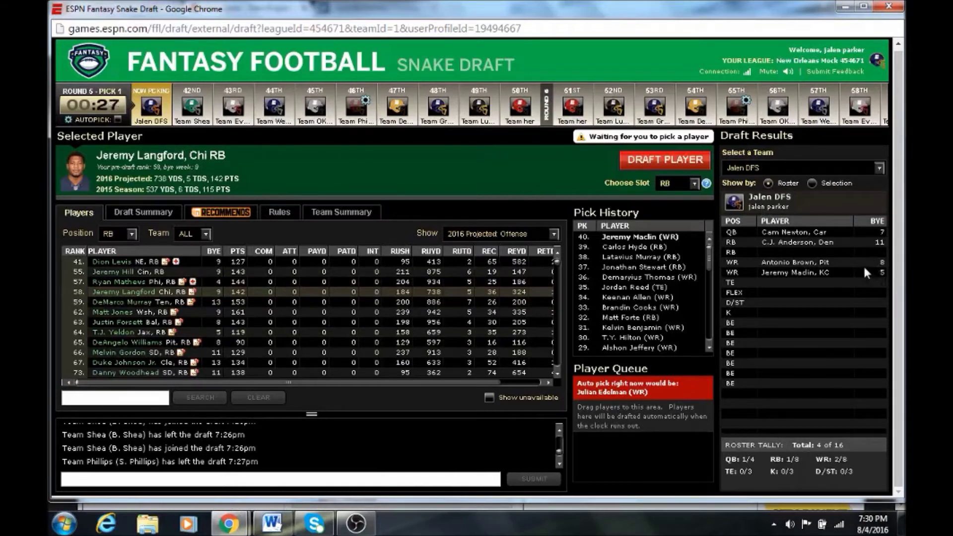
pyautogui.click(642, 165)
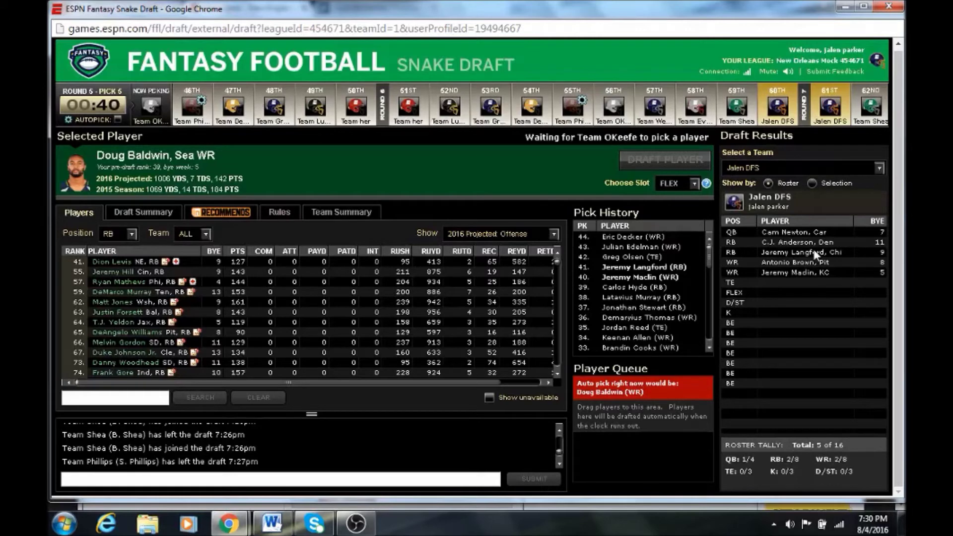
# - Queue the running backs Dion Lewis, T.J. Yeldon and DeAngelo Williams, in that order
pyautogui.click(132, 235)
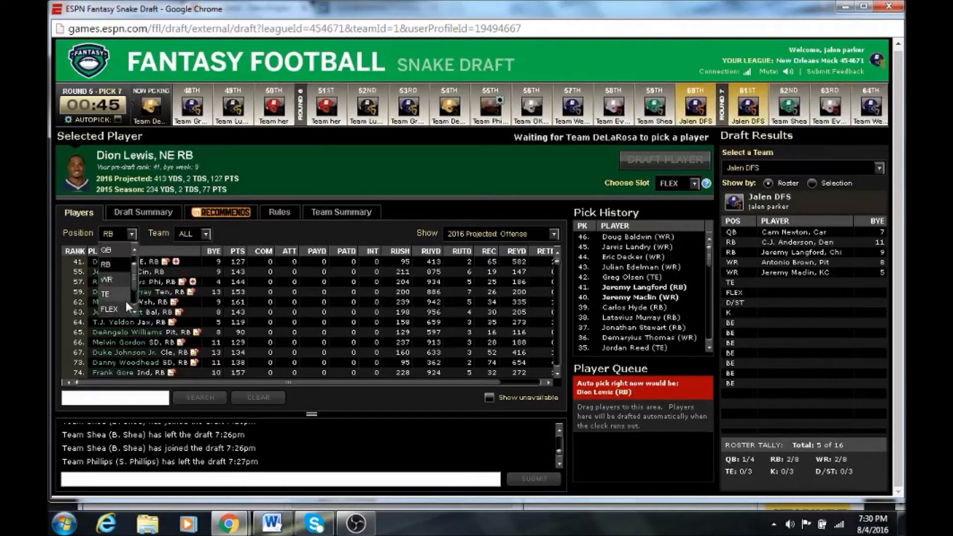
pyautogui.click(485, 204)
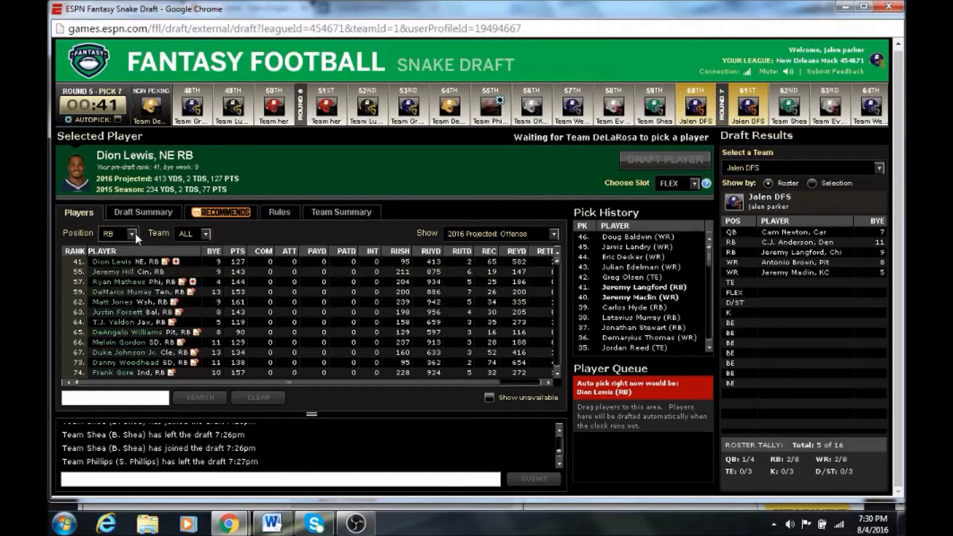
pyautogui.moveTo(139, 258); pyautogui.dragTo(647, 446)
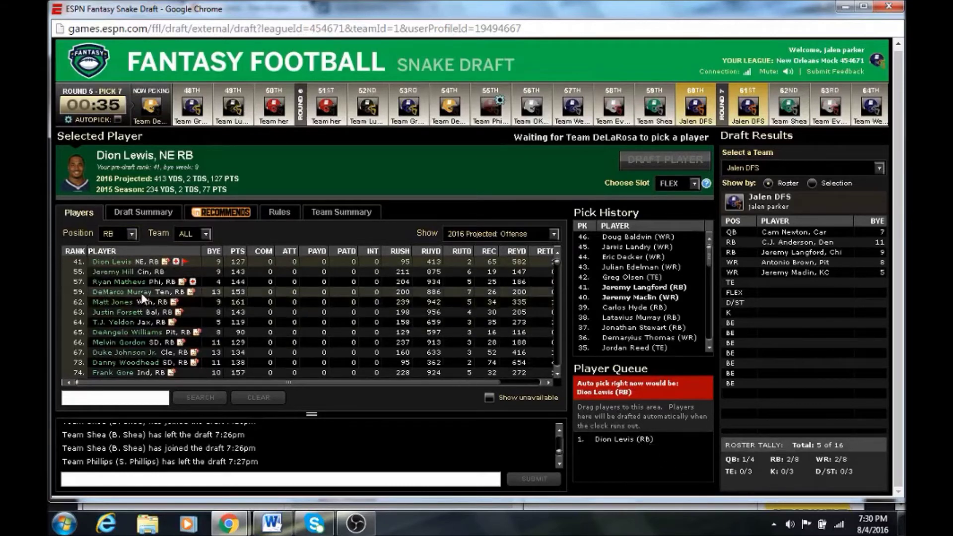
pyautogui.moveTo(180, 332); pyautogui.dragTo(640, 453)
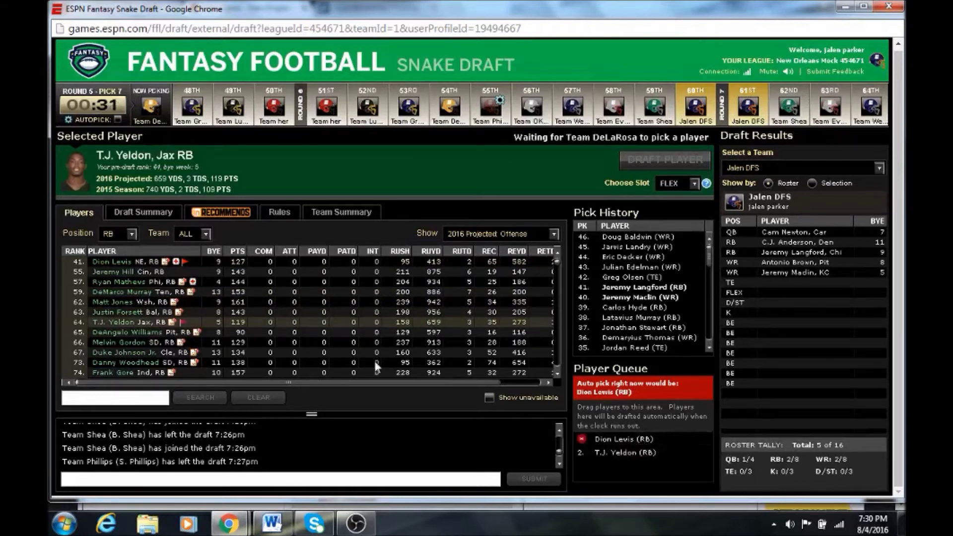
pyautogui.moveTo(139, 332); pyautogui.dragTo(635, 457)
# - List the wide receivers and queue Emmanuel Sanders, Larry Fitzgerald and DeSean Jackson below DeAngelo Williams
pyautogui.click(133, 235)
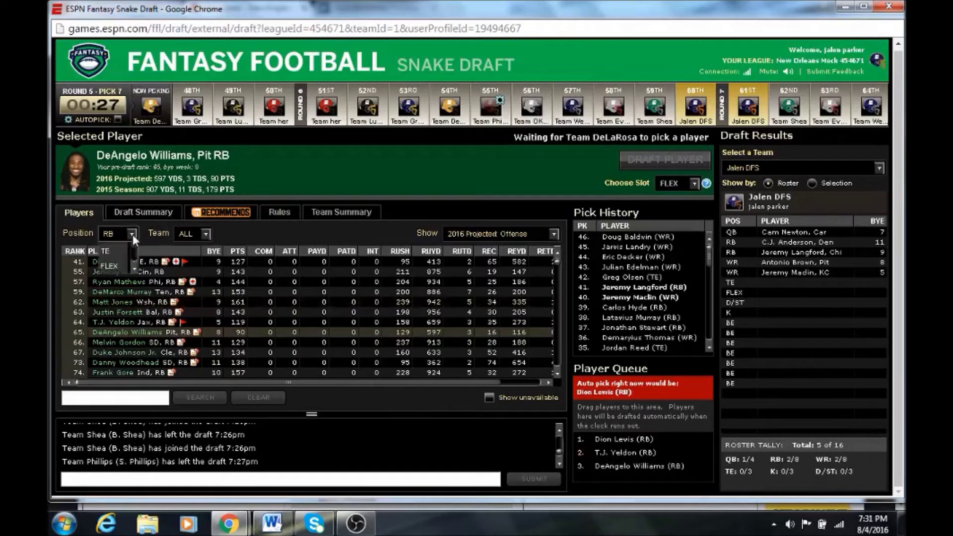
pyautogui.click(120, 275)
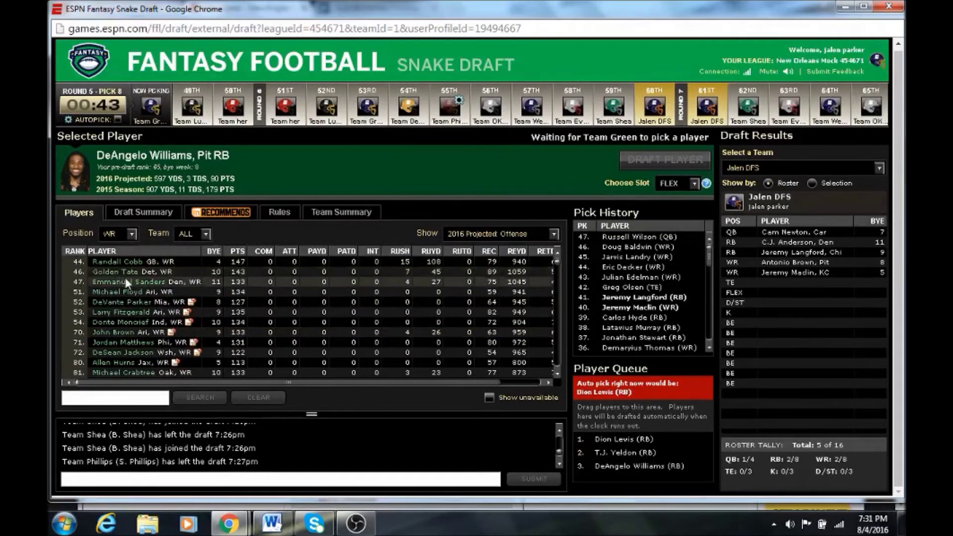
pyautogui.moveTo(127, 284); pyautogui.dragTo(599, 476)
pyautogui.moveTo(163, 309); pyautogui.dragTo(626, 474)
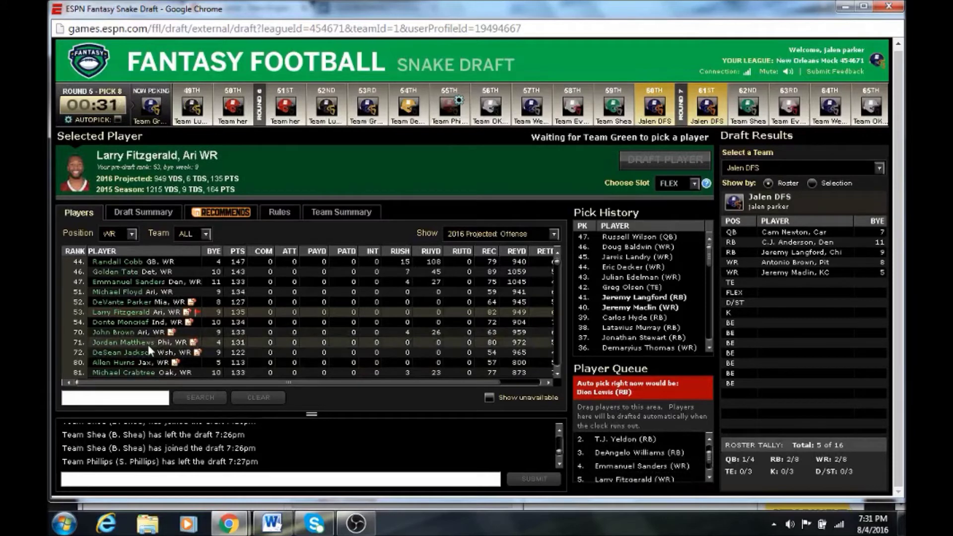
pyautogui.moveTo(149, 349); pyautogui.dragTo(616, 466)
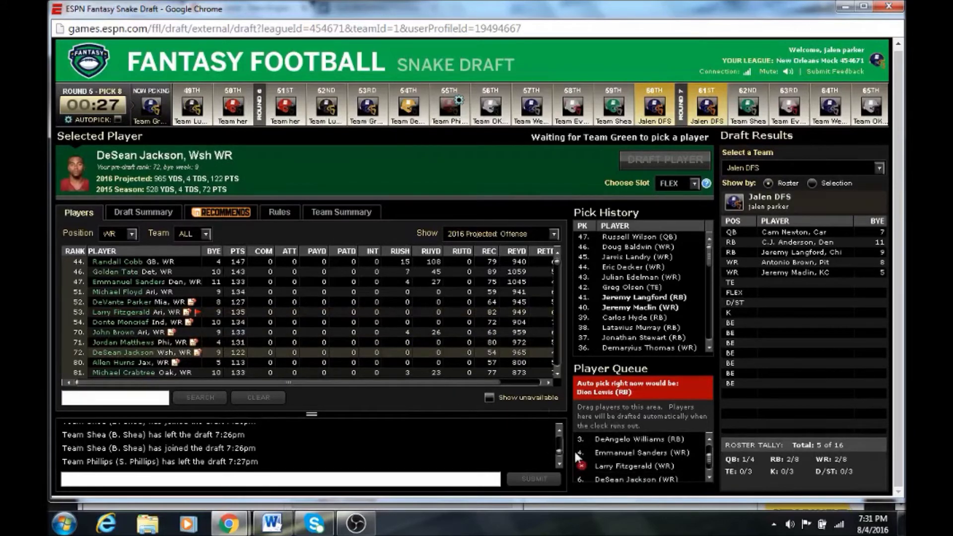
# - Examine the lower-ranked wide receivers and check the order of the whole player queue
pyautogui.click(558, 374)
pyautogui.click(558, 374)
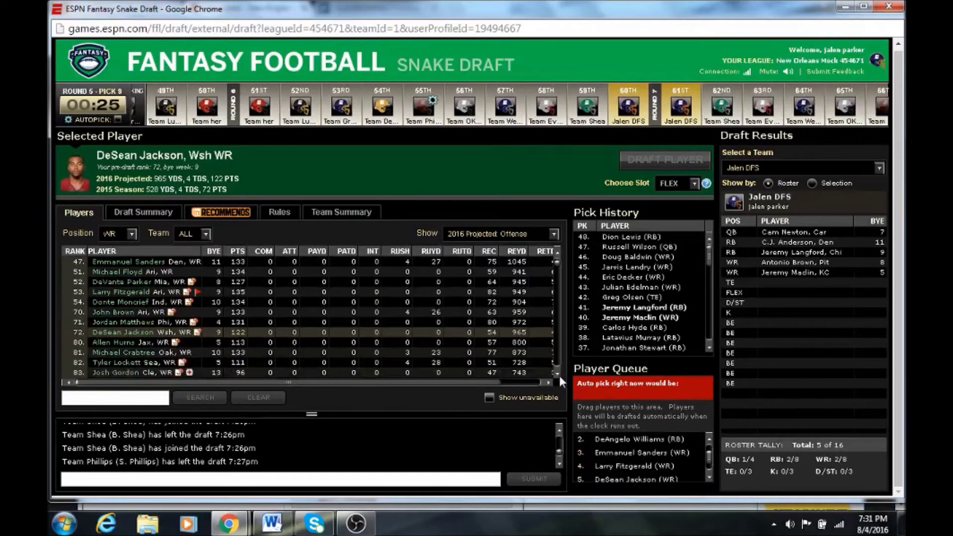
pyautogui.click(558, 374)
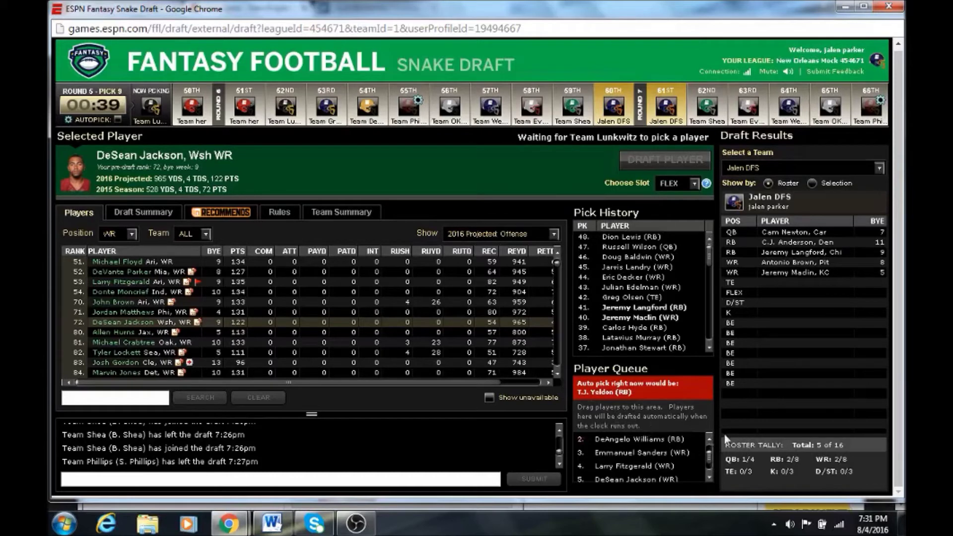
pyautogui.click(708, 436)
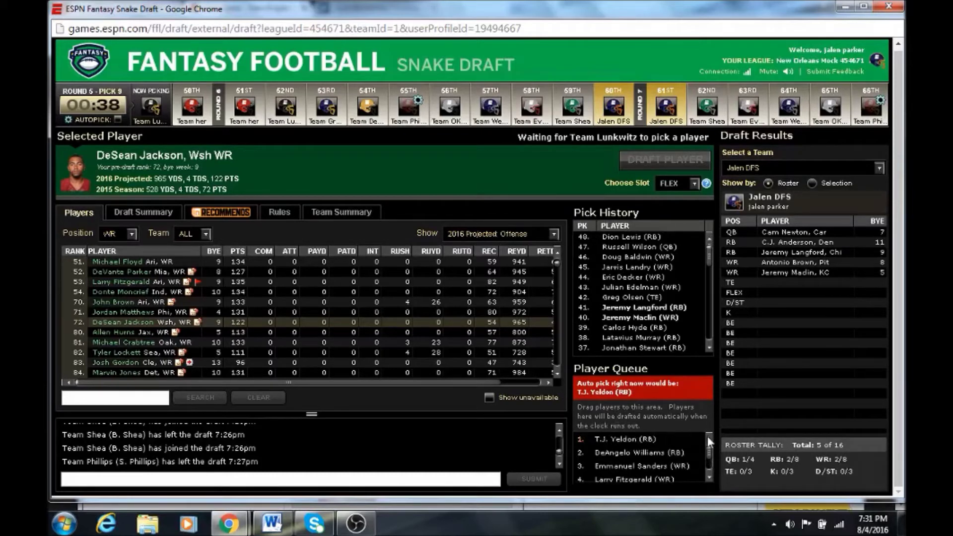
pyautogui.click(709, 479)
pyautogui.click(709, 479)
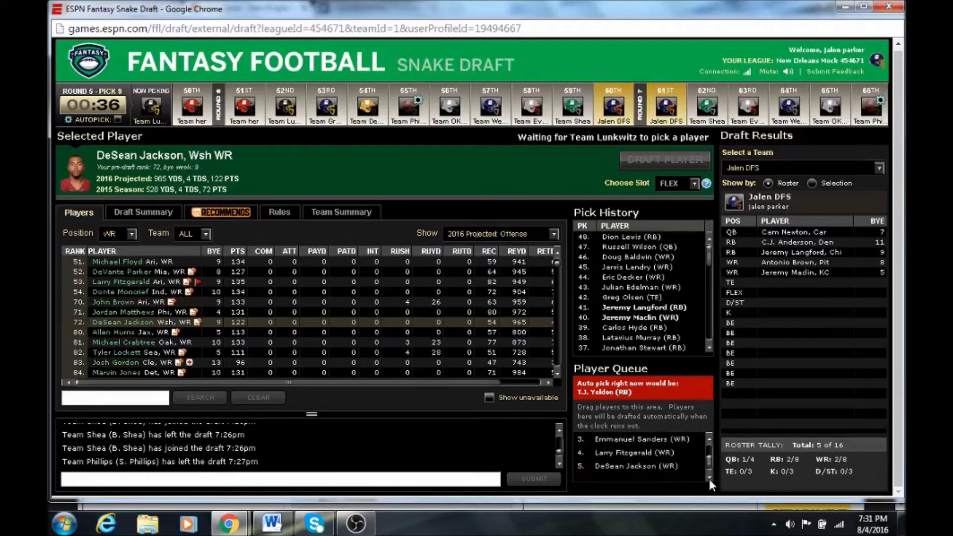
pyautogui.click(711, 436)
pyautogui.click(710, 436)
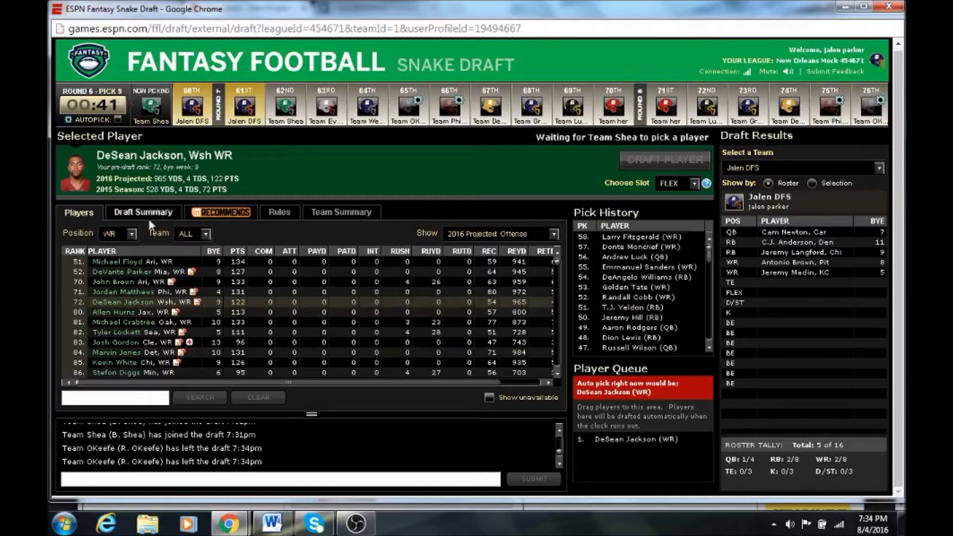
# - Filter the available players by RB to compare the options, and draft DeSean Jackson into the FLEX slot
pyautogui.click(128, 239)
pyautogui.click(120, 253)
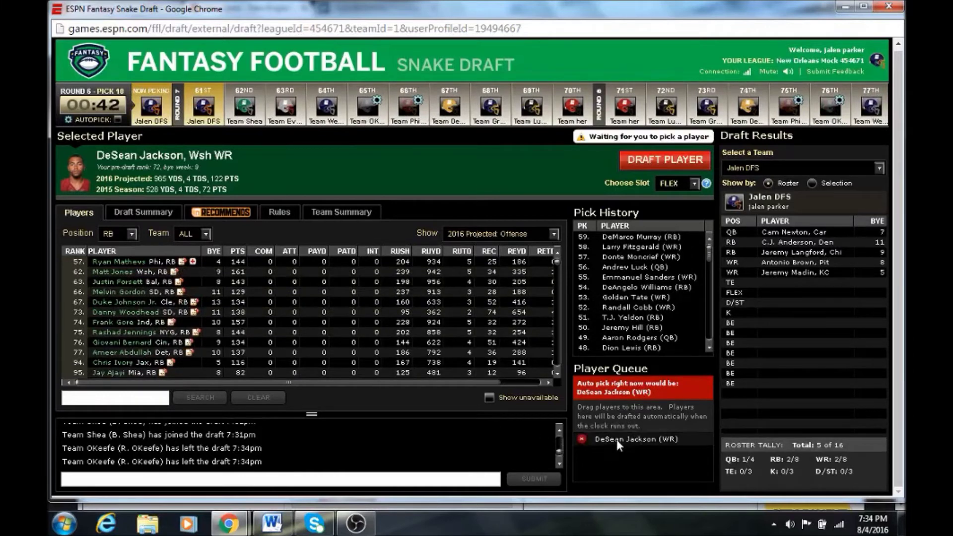
pyautogui.click(130, 234)
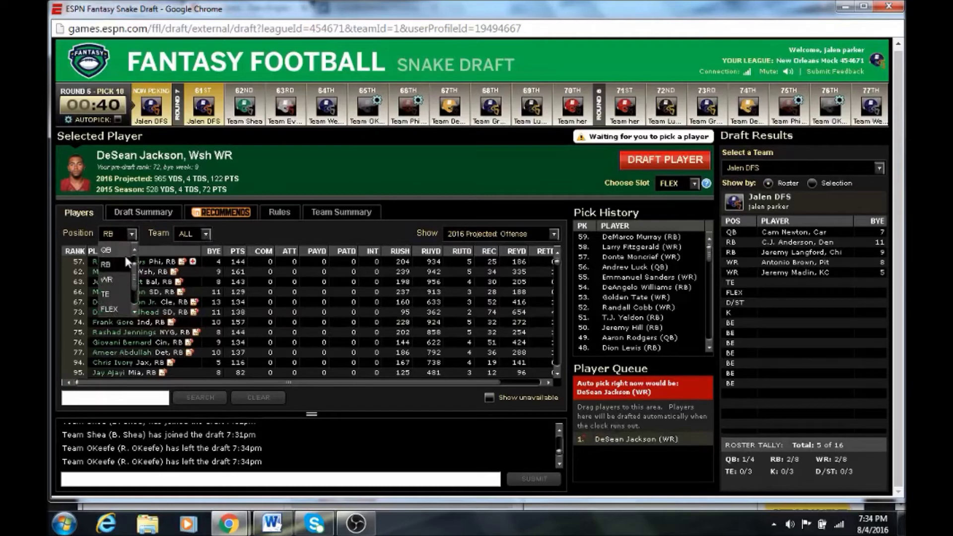
pyautogui.click(131, 235)
pyautogui.click(131, 235)
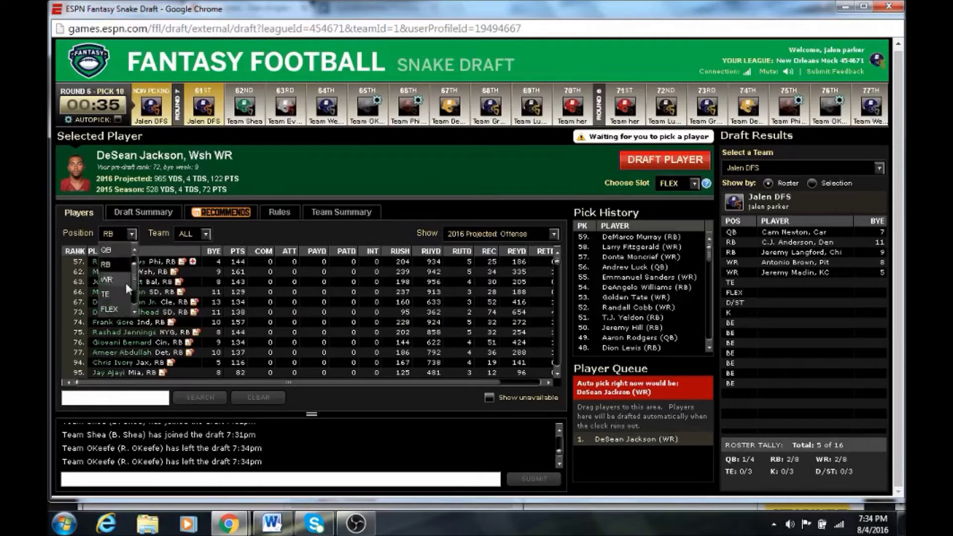
pyautogui.scroll(-2, 137, 308)
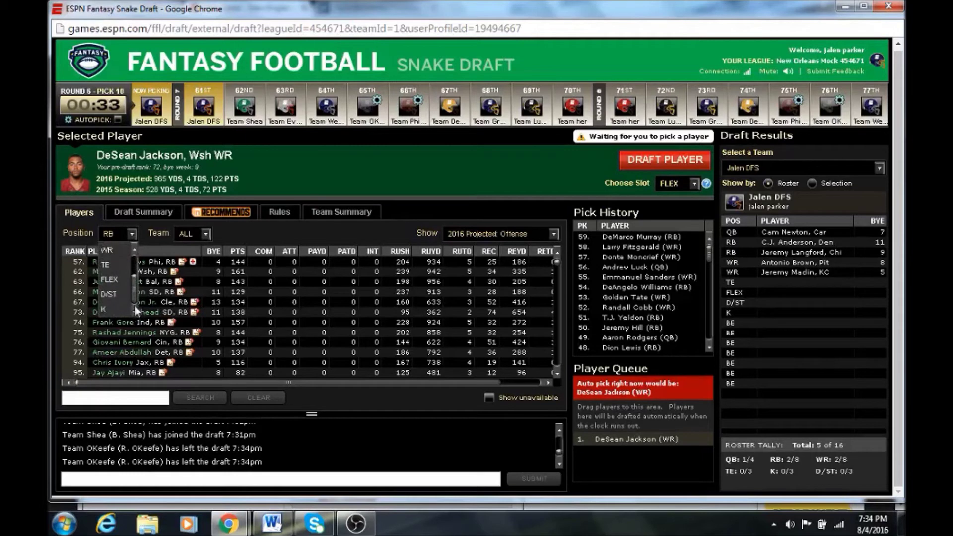
pyautogui.click(315, 250)
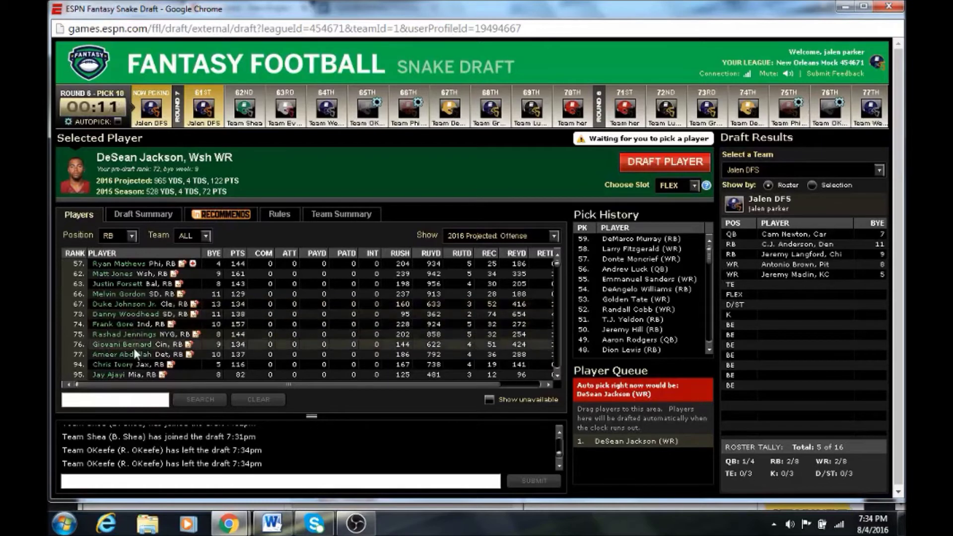
pyautogui.click(687, 163)
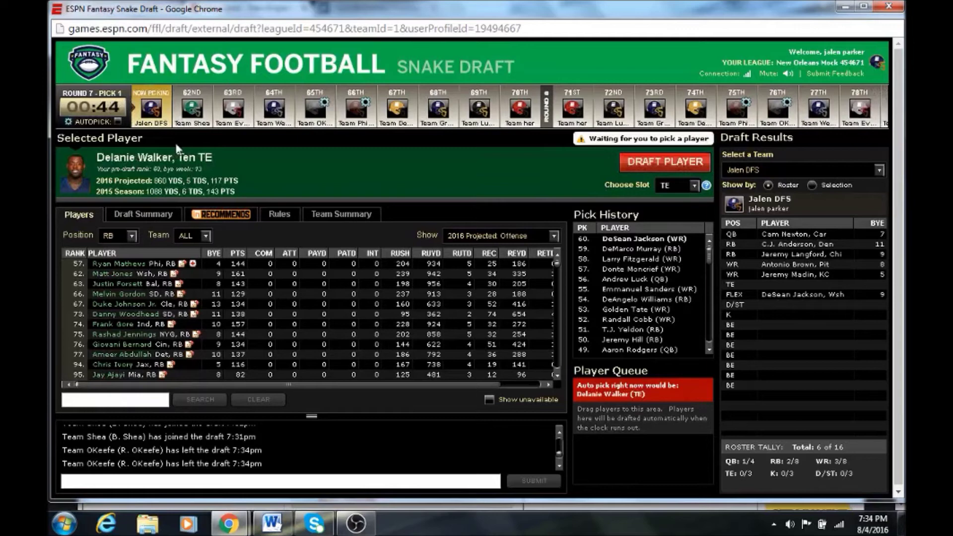
# - Check the FantasyPros running back rankings and draft Ameer Abdullah into a bench slot
pyautogui.click(135, 353)
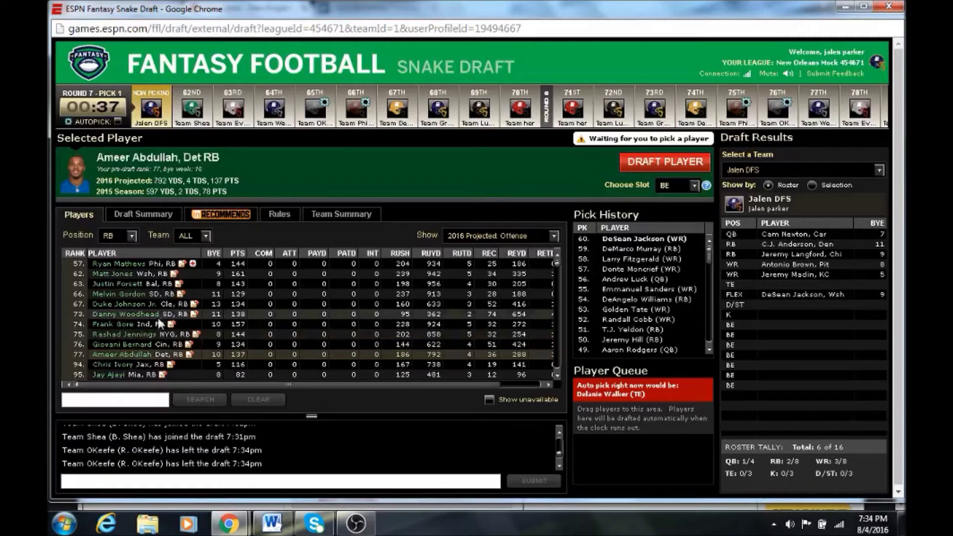
pyautogui.moveTo(229, 523)
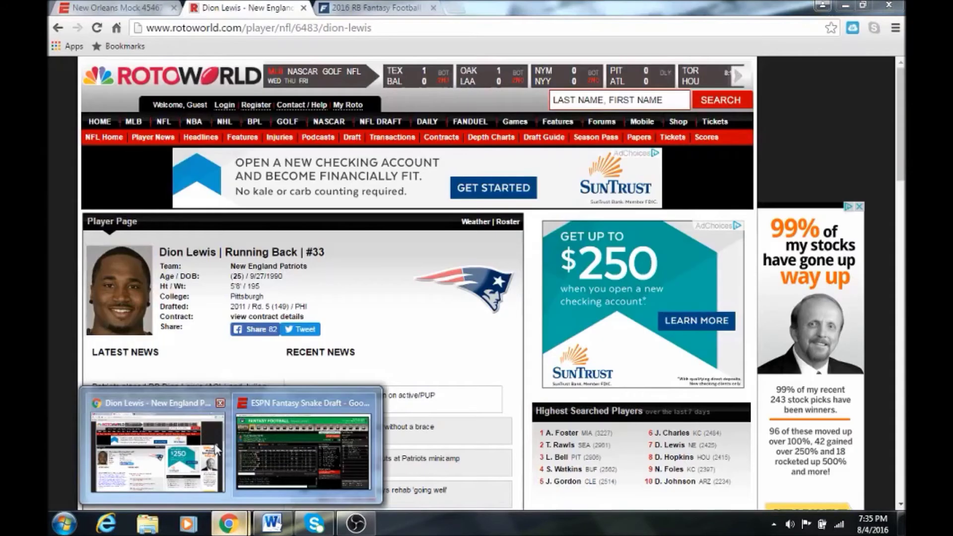
pyautogui.click(164, 450)
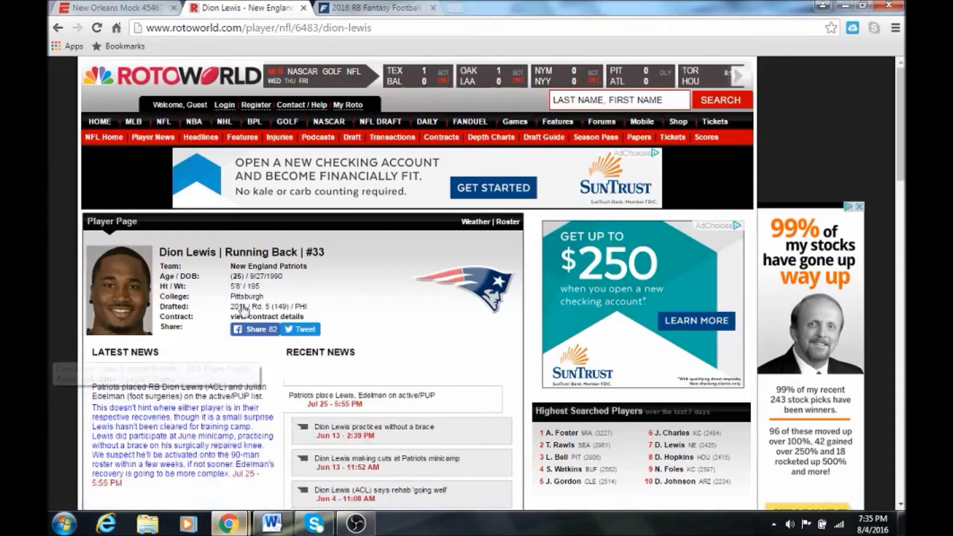
pyautogui.click(406, 8)
pyautogui.scroll(2, 440, 178)
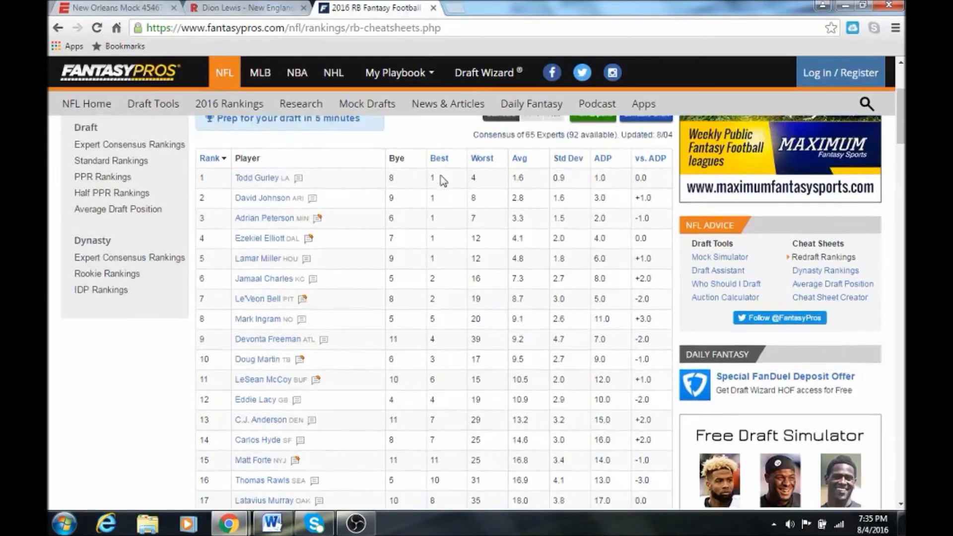
pyautogui.scroll(-7, 440, 182)
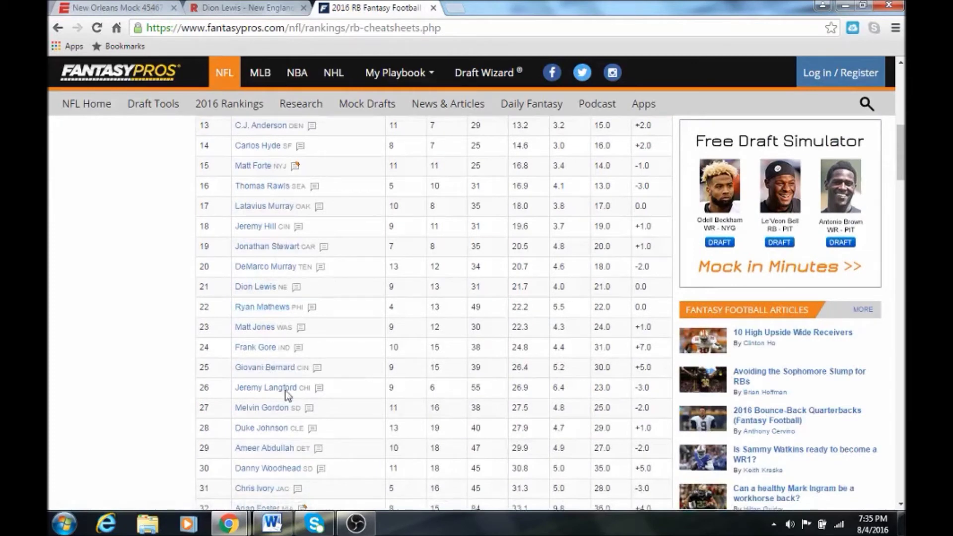
pyautogui.moveTo(229, 524)
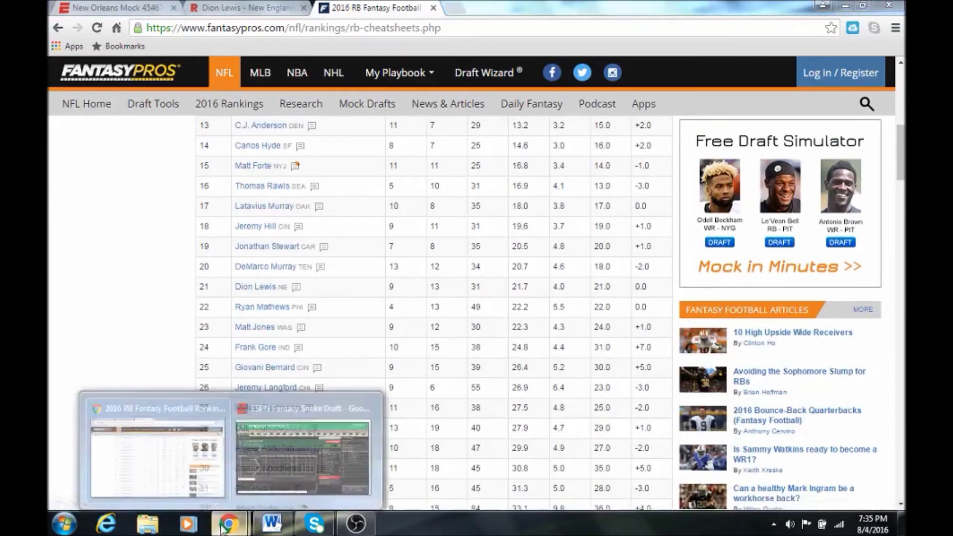
pyautogui.click(259, 470)
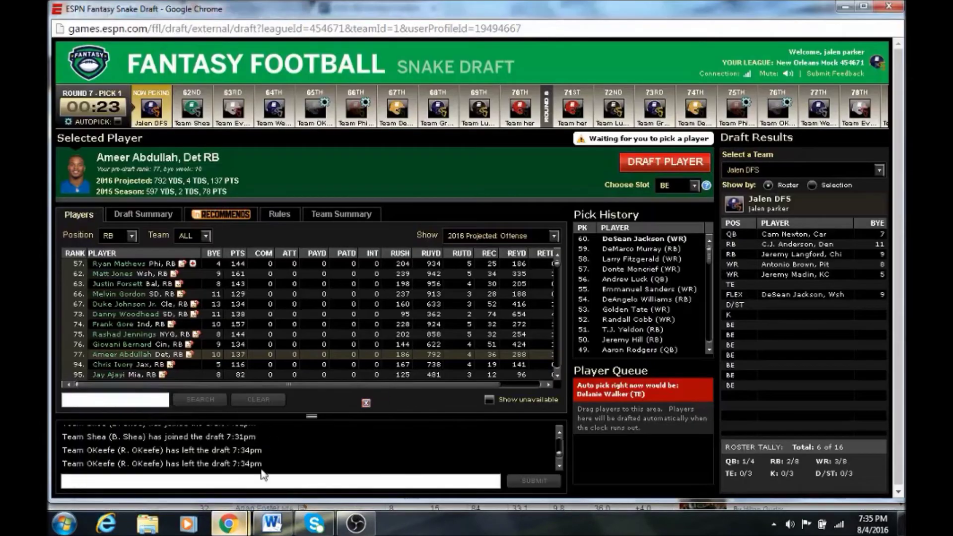
pyautogui.click(651, 157)
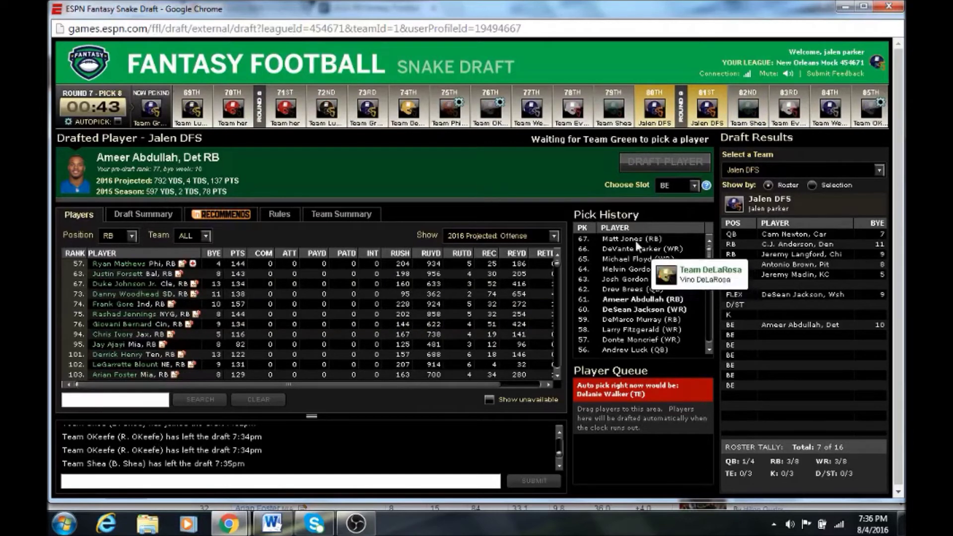
# - Filter the available players by QB and examine the earlier selections in the pick history
pyautogui.click(131, 237)
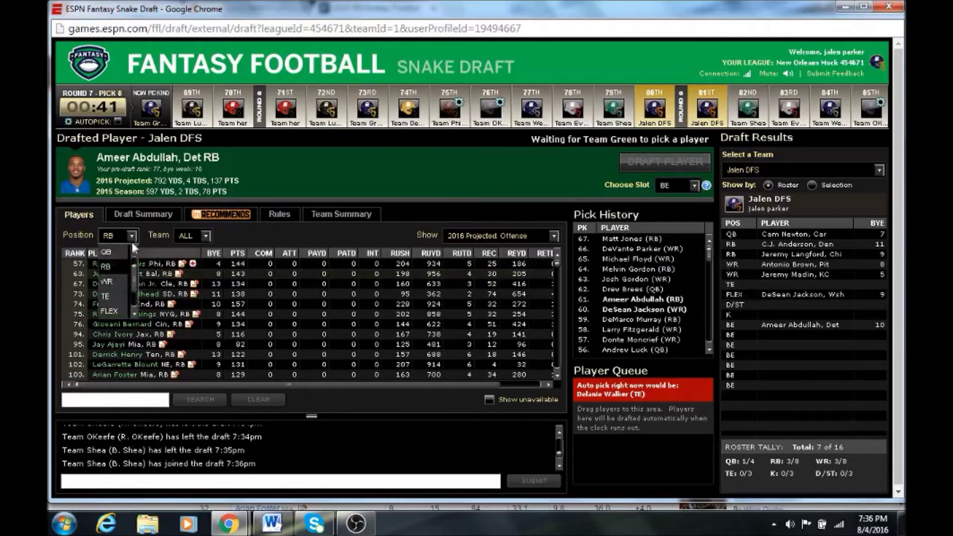
pyautogui.click(125, 258)
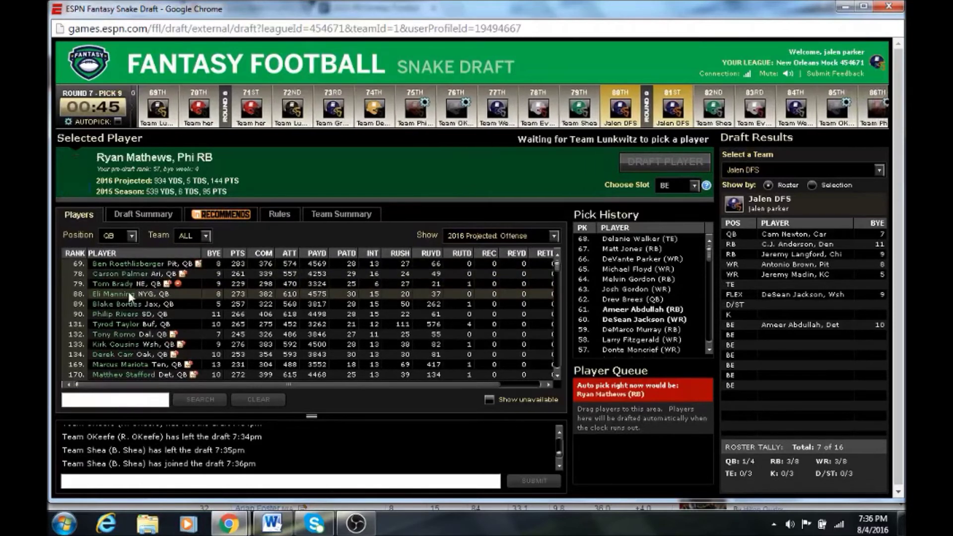
pyautogui.click(708, 350)
pyautogui.click(708, 350)
pyautogui.click(709, 350)
pyautogui.click(709, 350)
pyautogui.click(708, 350)
pyautogui.click(708, 350)
pyautogui.click(709, 350)
pyautogui.click(709, 351)
pyautogui.click(708, 350)
pyautogui.click(709, 350)
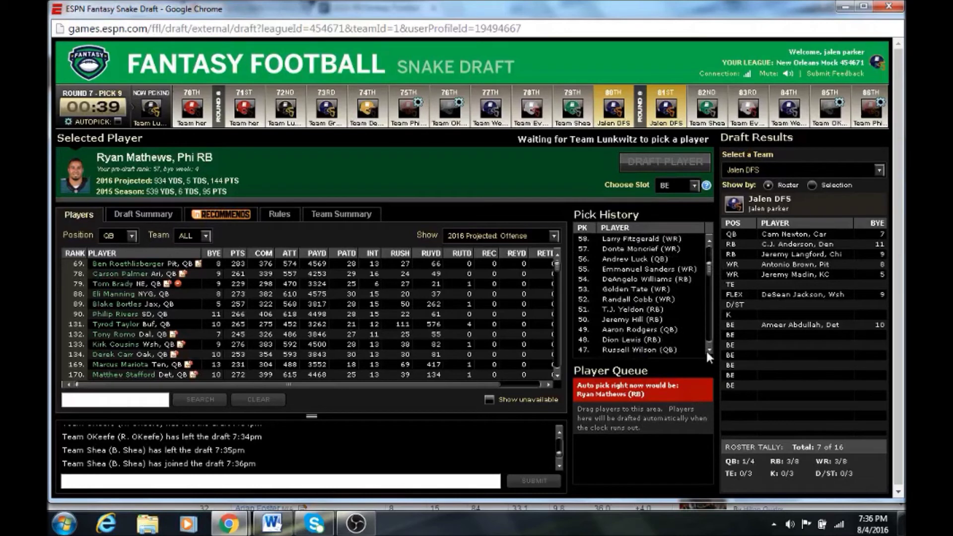
pyautogui.click(709, 350)
pyautogui.rightClick(708, 351)
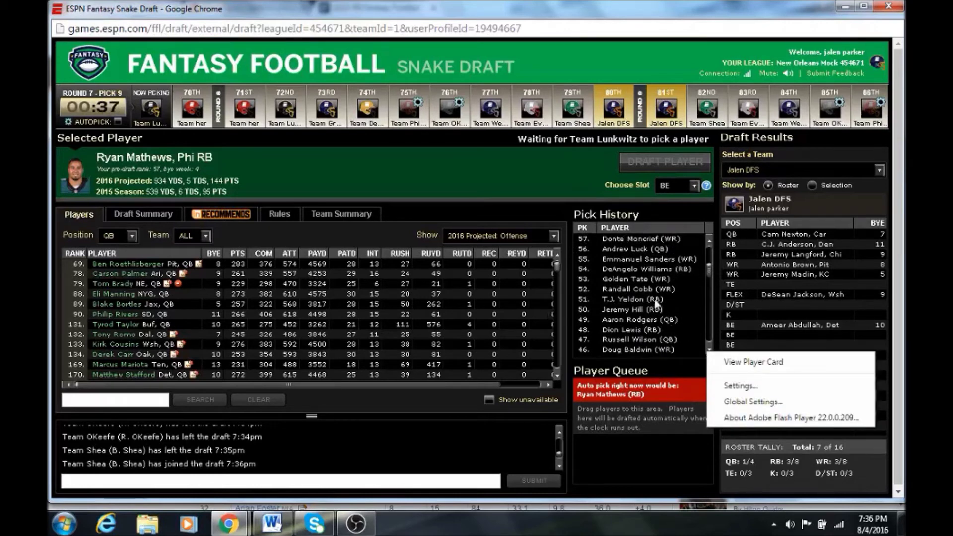
pyautogui.click(707, 242)
pyautogui.click(708, 242)
pyautogui.doubleClick(708, 241)
pyautogui.doubleClick(708, 242)
pyautogui.doubleClick(707, 241)
pyautogui.click(708, 242)
pyautogui.doubleClick(707, 242)
pyautogui.click(708, 241)
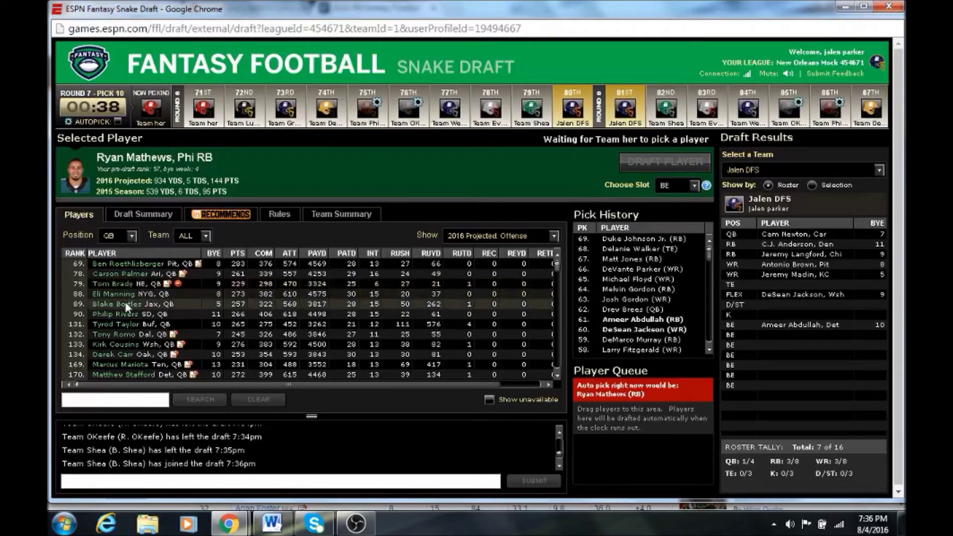
pyautogui.moveTo(129, 287); pyautogui.dragTo(662, 447)
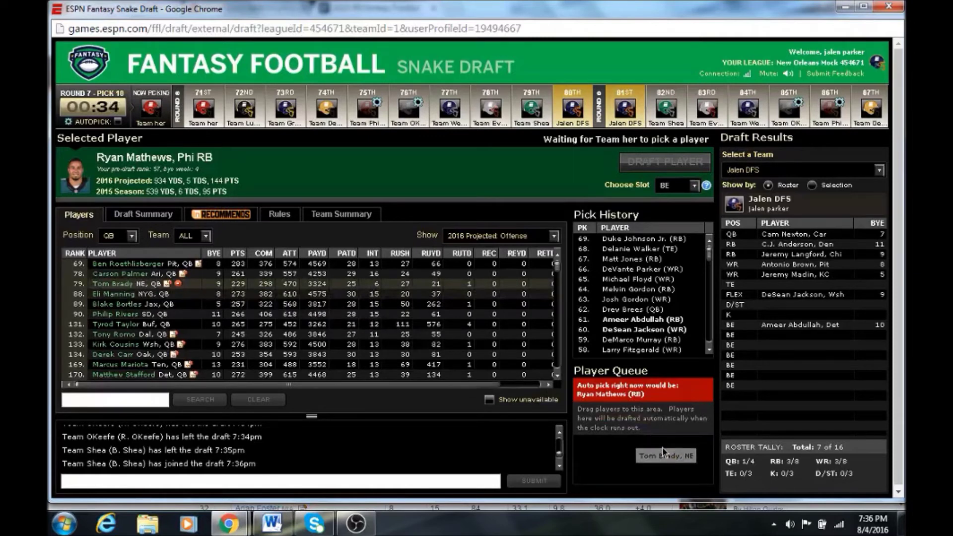
pyautogui.click(228, 286)
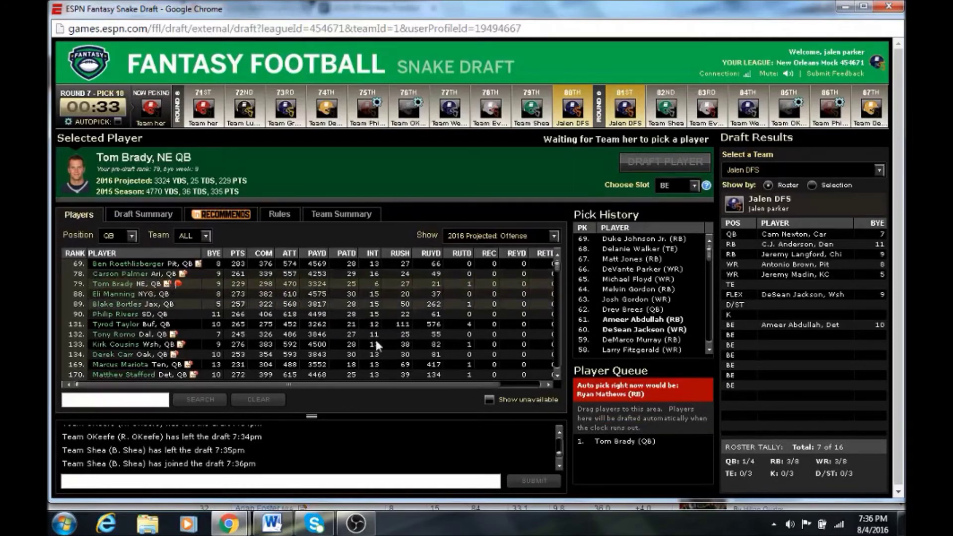
pyautogui.click(579, 440)
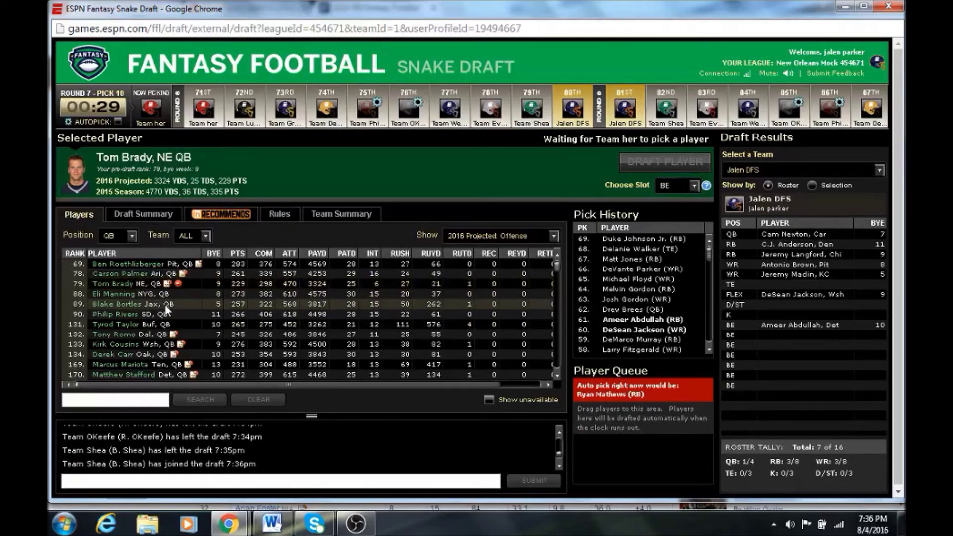
# - Queue the quarterbacks Blake Bortles, Tom Brady and Tyrod Taylor, in that order
pyautogui.moveTo(167, 311); pyautogui.dragTo(667, 448)
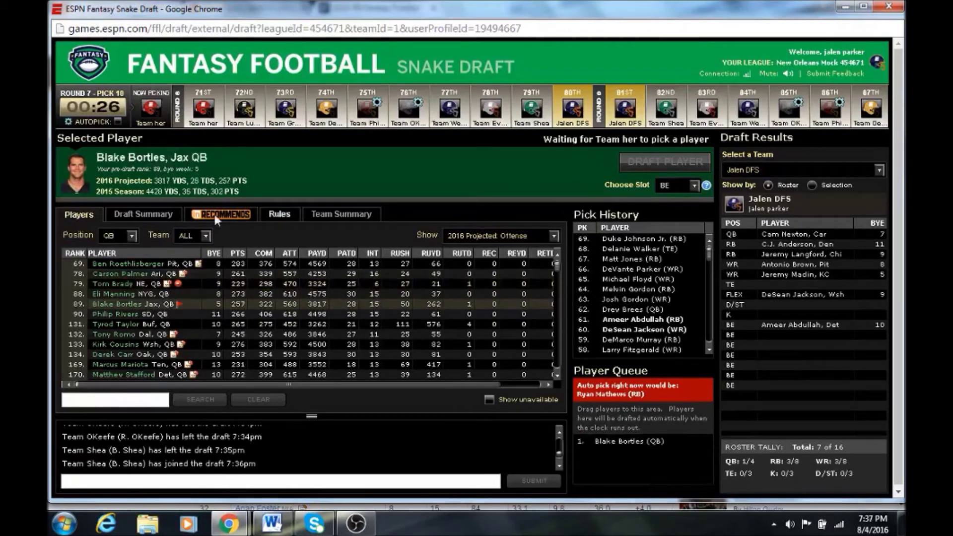
pyautogui.moveTo(148, 284); pyautogui.dragTo(588, 448)
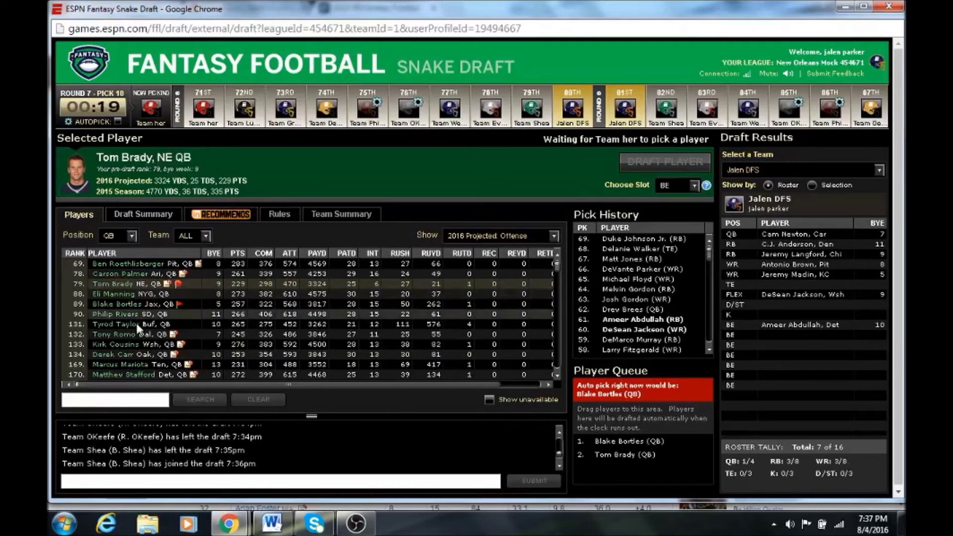
pyautogui.moveTo(168, 332); pyautogui.dragTo(581, 469)
# - Filter the available players by TE and look over the tight end options
pyautogui.click(133, 237)
pyautogui.click(119, 313)
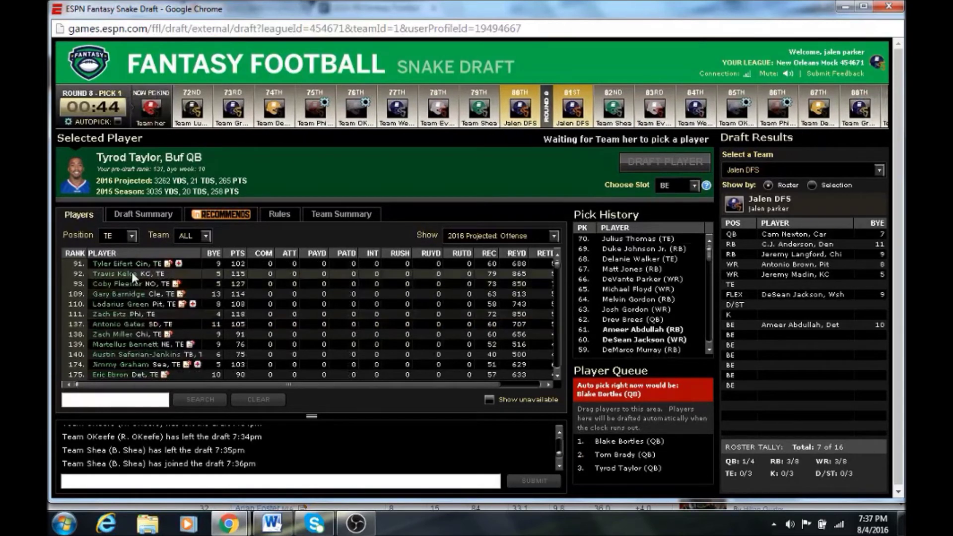
pyautogui.click(130, 236)
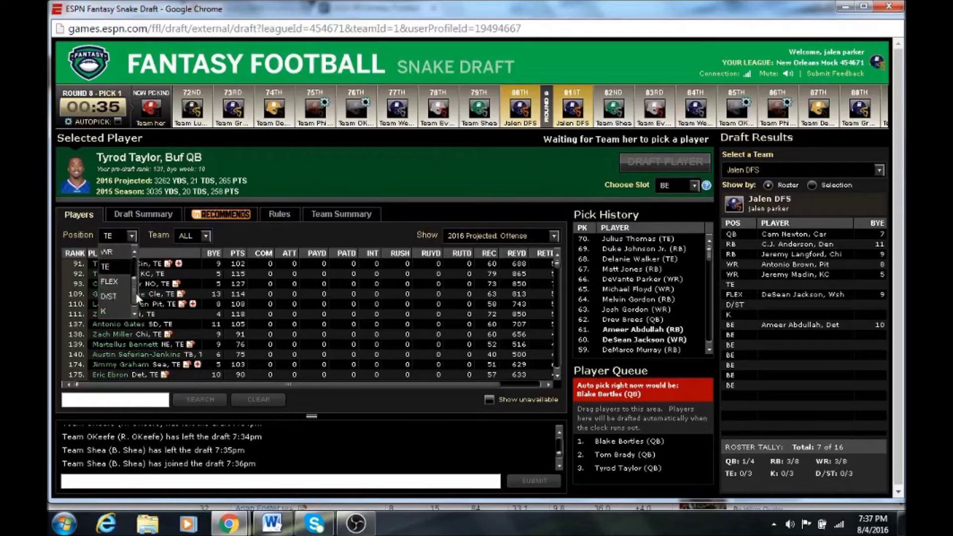
pyautogui.moveTo(135, 292); pyautogui.dragTo(133, 269)
pyautogui.click(97, 248)
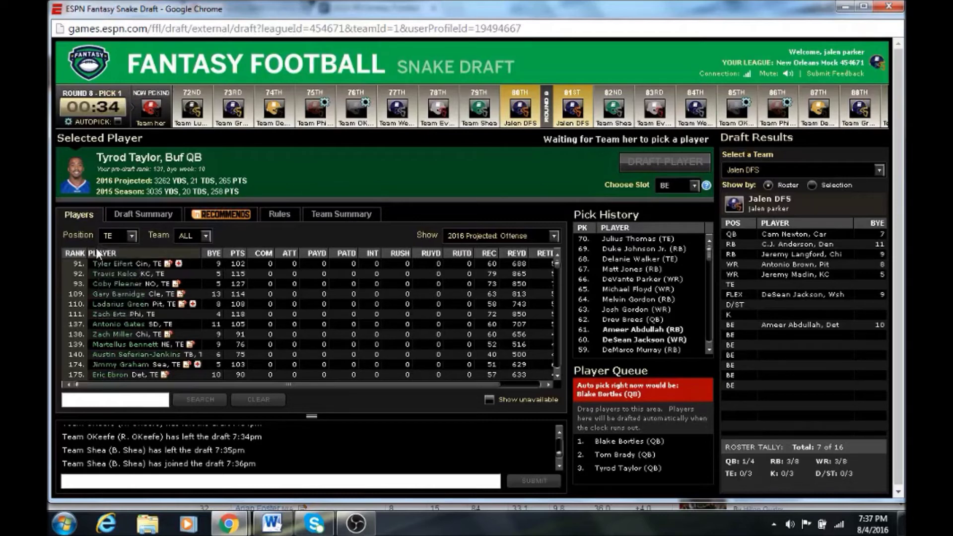
# - List the available players of all positions and queue Allen Hurns directly below Blake Bortles
pyautogui.click(124, 234)
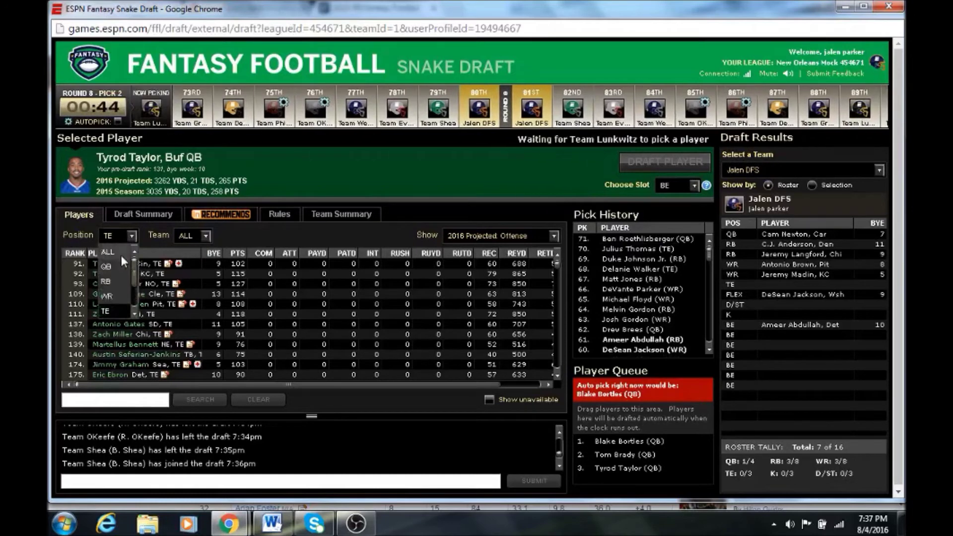
pyautogui.click(121, 254)
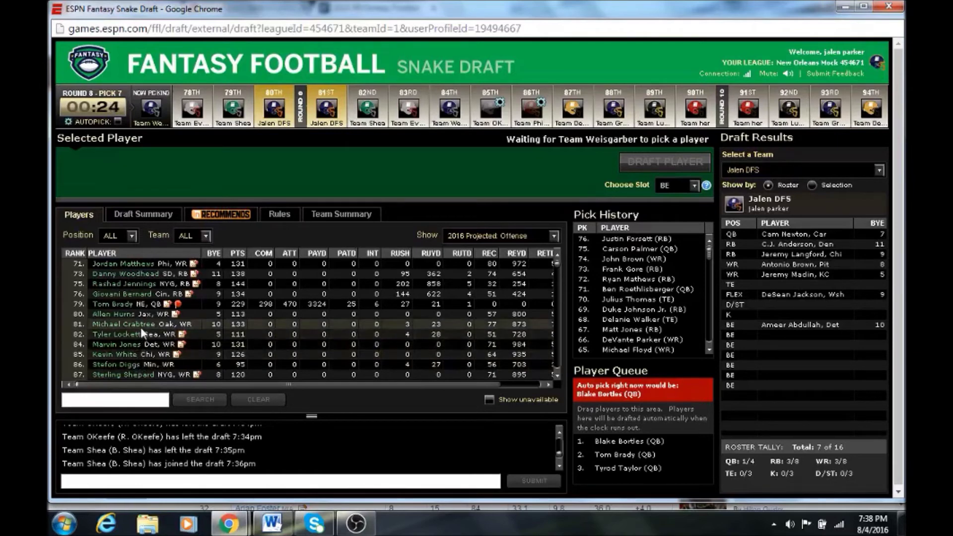
pyautogui.moveTo(150, 314); pyautogui.dragTo(629, 449)
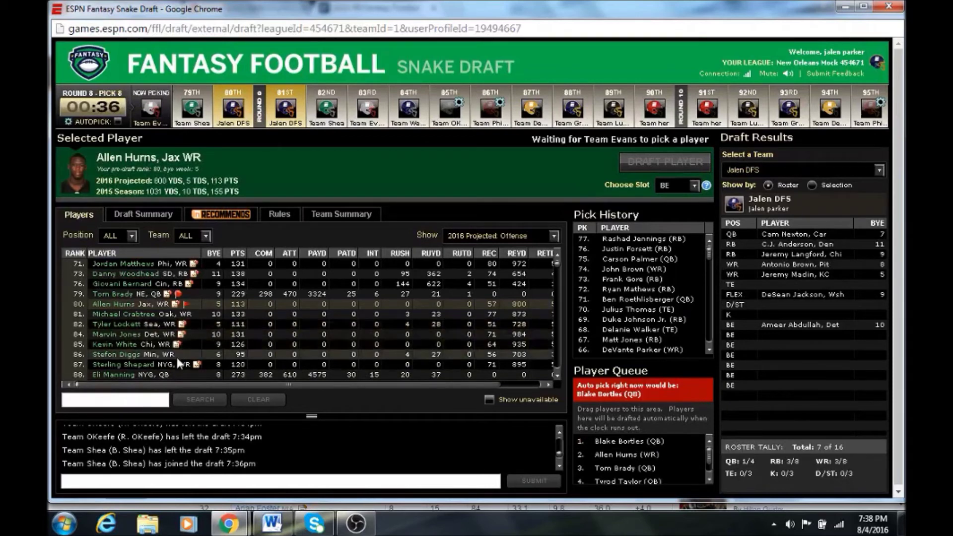
# - Draft Allen Hurns and, with the following pick, Blake Bortles into bench slots
pyautogui.scroll(-3, 178, 355)
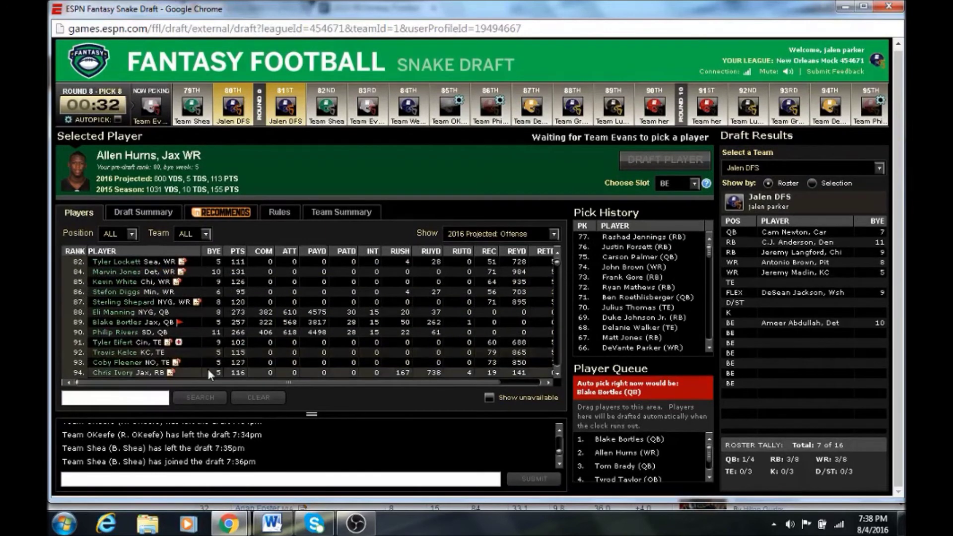
pyautogui.scroll(3, 283, 365)
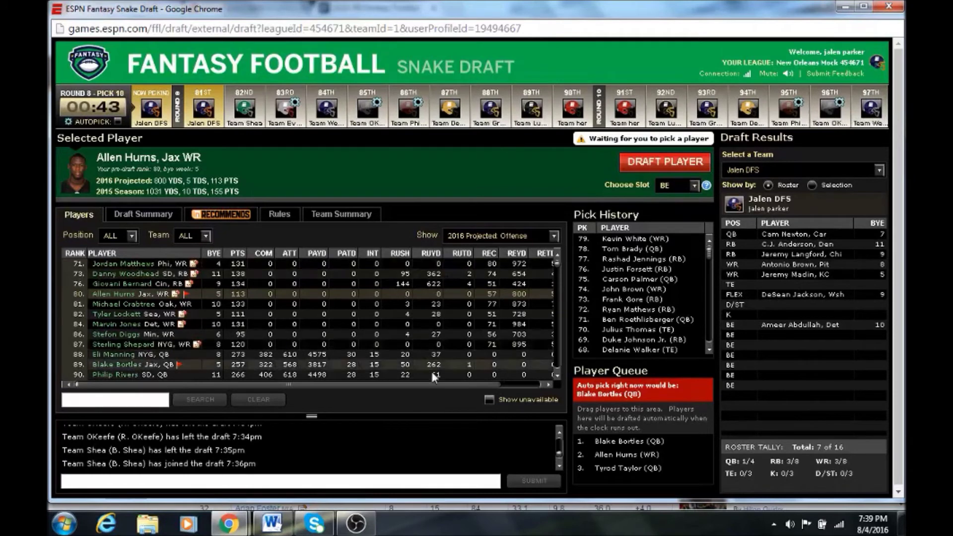
pyautogui.click(638, 166)
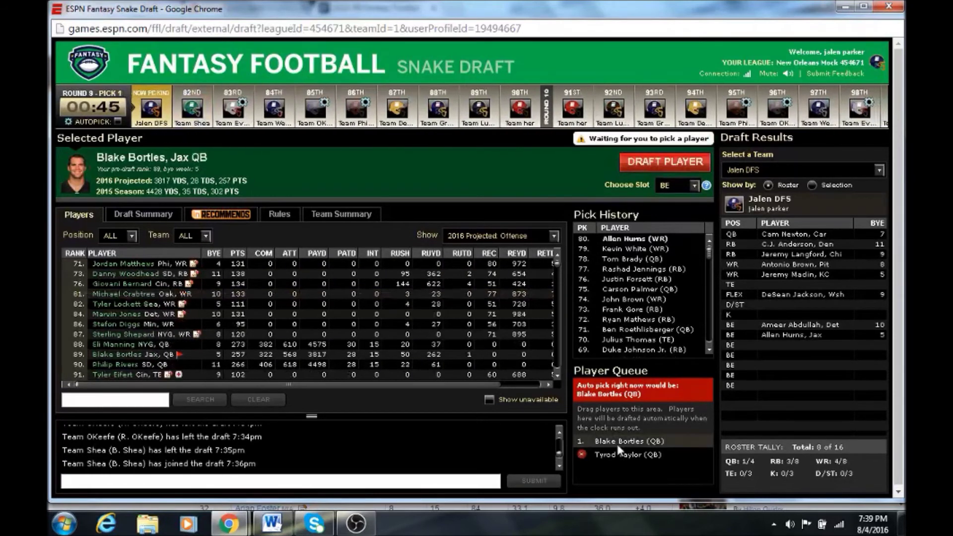
pyautogui.click(682, 166)
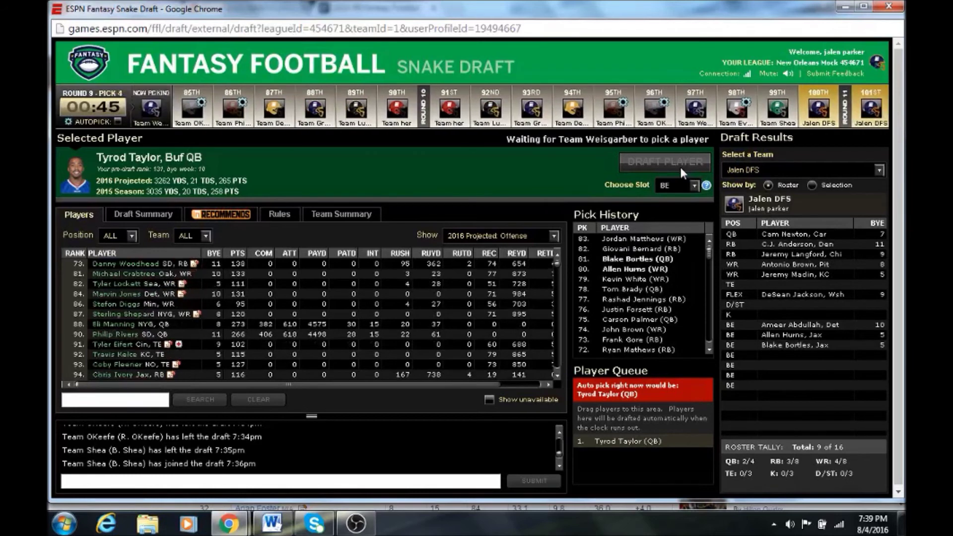
# - List the tight ends and queue Travis Kelce and Tyler Eifert, in that order, above Tyrod Taylor
pyautogui.click(130, 237)
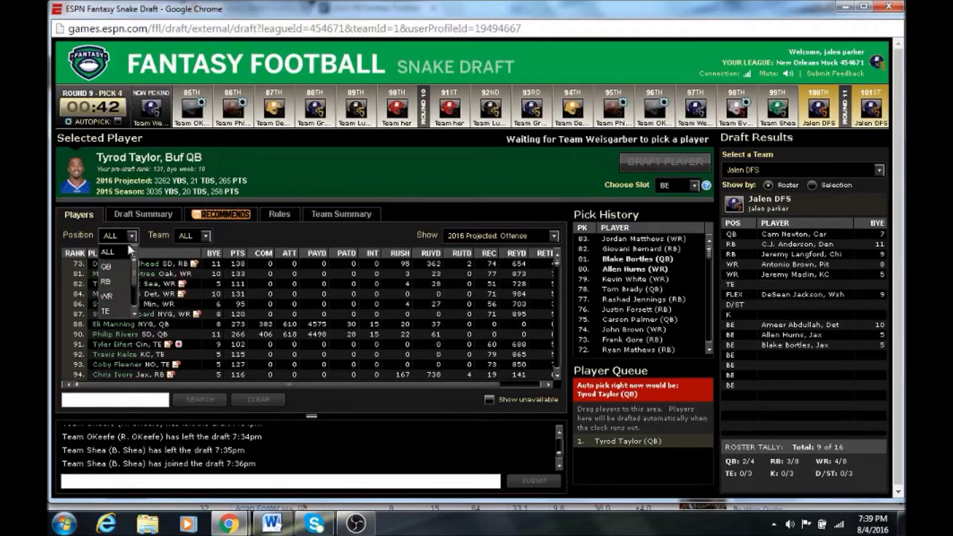
pyautogui.click(122, 309)
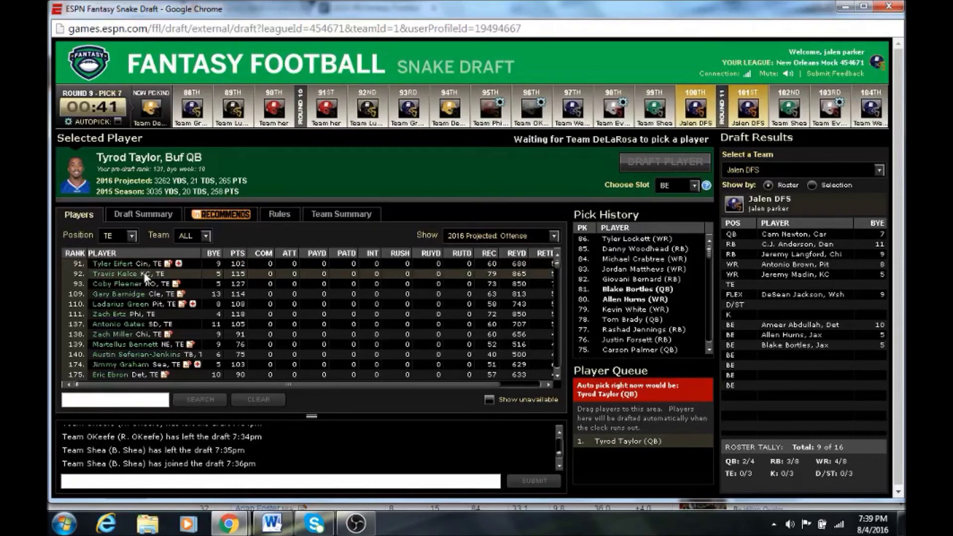
pyautogui.moveTo(146, 278); pyautogui.dragTo(609, 462)
pyautogui.moveTo(149, 264); pyautogui.dragTo(588, 471)
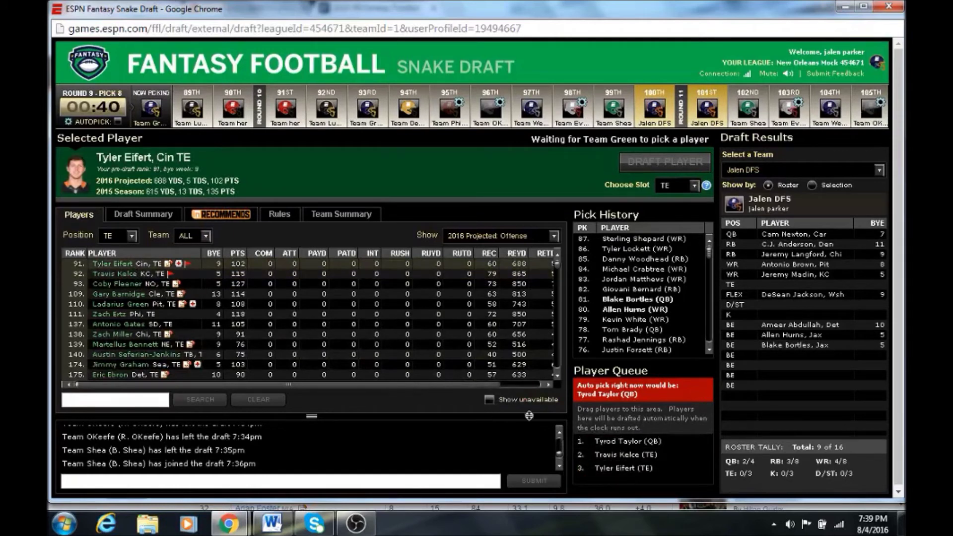
pyautogui.moveTo(618, 455)
pyautogui.mouseDown()
pyautogui.moveTo(598, 433)
pyautogui.moveTo(606, 454)
pyautogui.mouseUp()
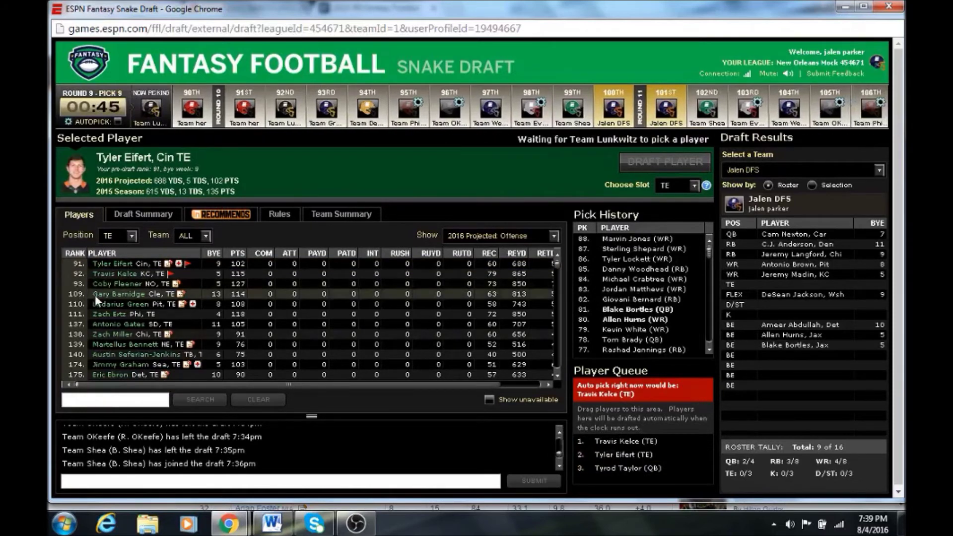
# - Queue the tight ends Coby Fleener and Antonio Gates below Tyler Eifert and check the latest picks
pyautogui.moveTo(100, 286); pyautogui.dragTo(652, 467)
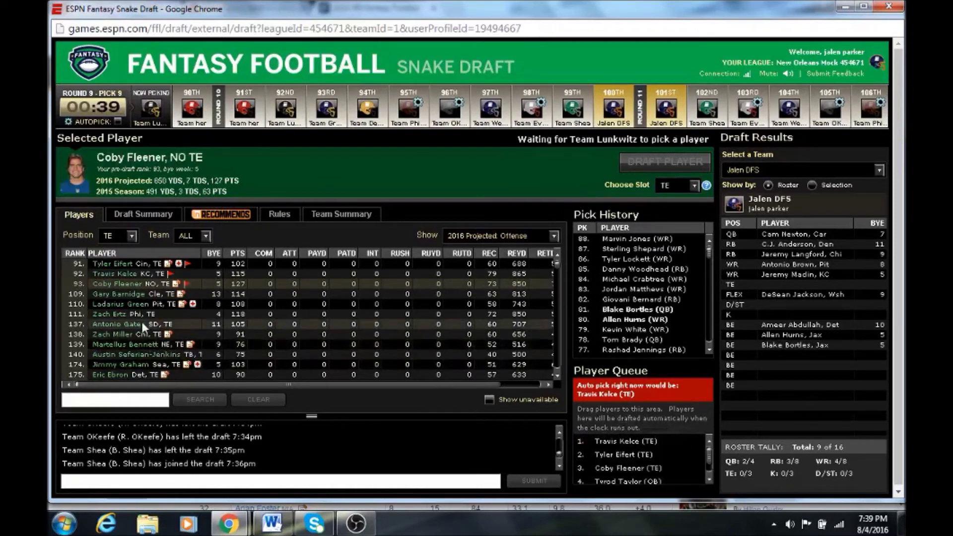
pyautogui.moveTo(142, 323); pyautogui.dragTo(655, 460)
pyautogui.scroll(1, 702, 446)
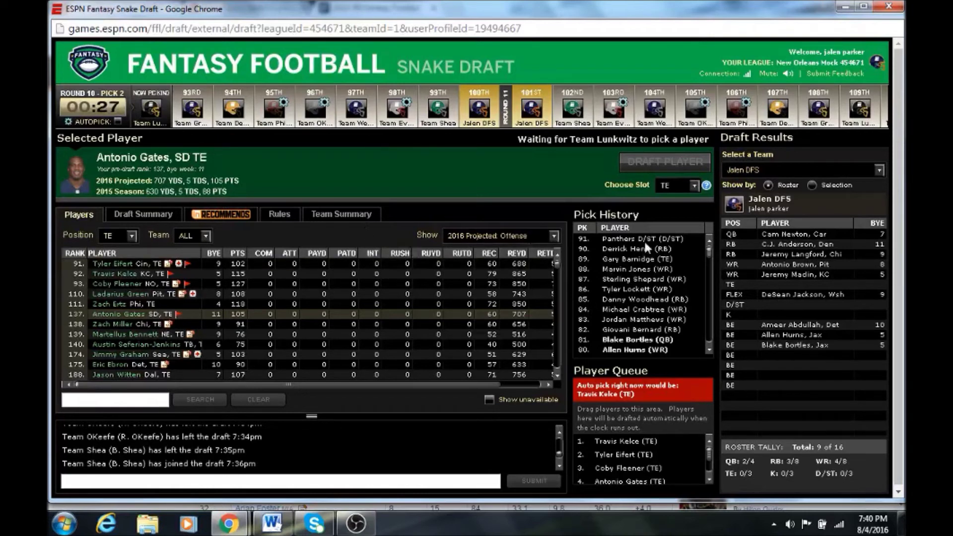
pyautogui.moveTo(644, 240)
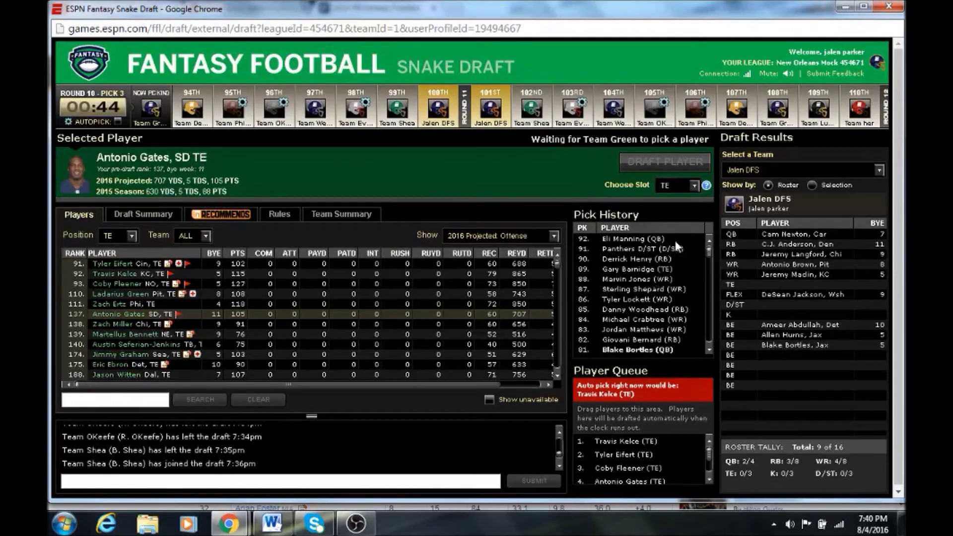
# - Show the draft roster of the last team in the draft results' team list
pyautogui.moveTo(681, 248)
pyautogui.click(857, 167)
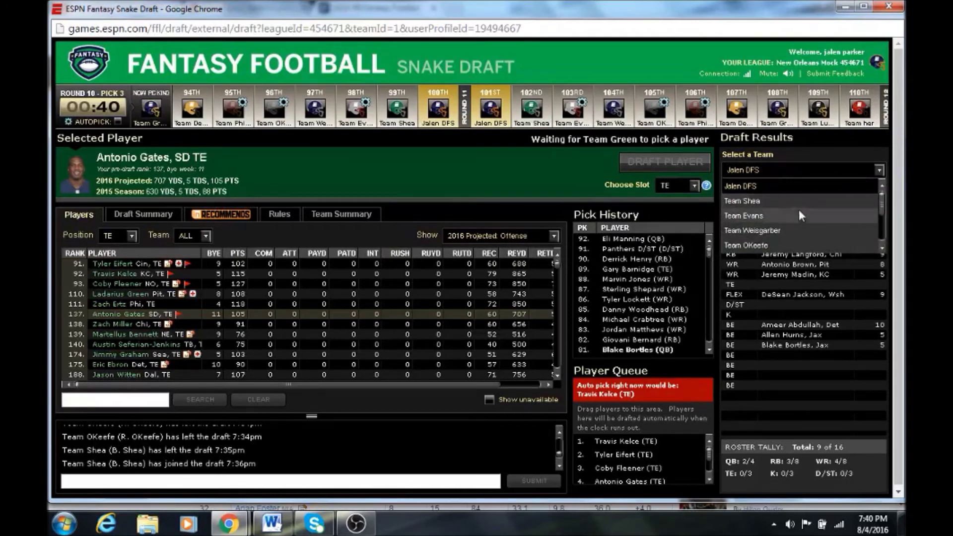
pyautogui.click(889, 248)
pyautogui.click(879, 170)
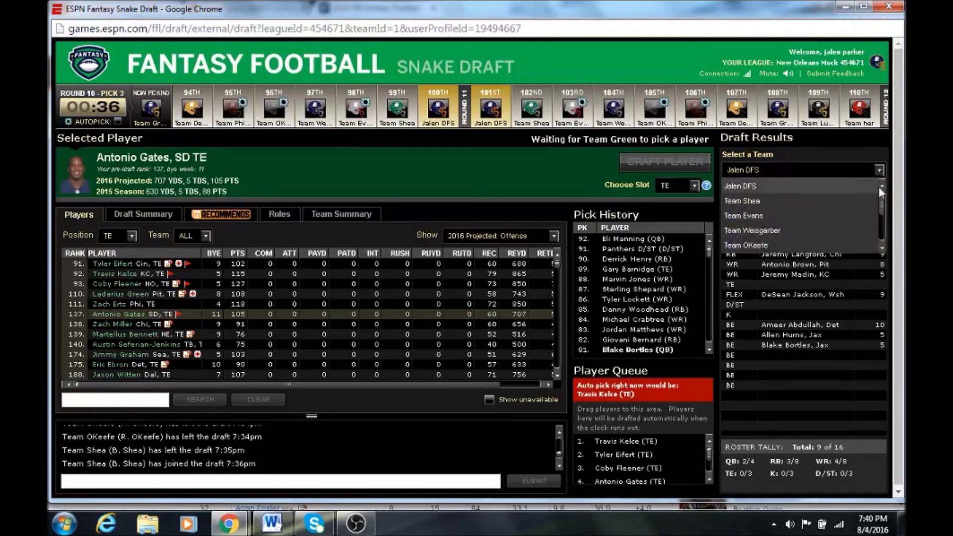
pyautogui.click(883, 246)
pyautogui.click(883, 246)
pyautogui.click(883, 247)
pyautogui.click(883, 246)
pyautogui.click(883, 247)
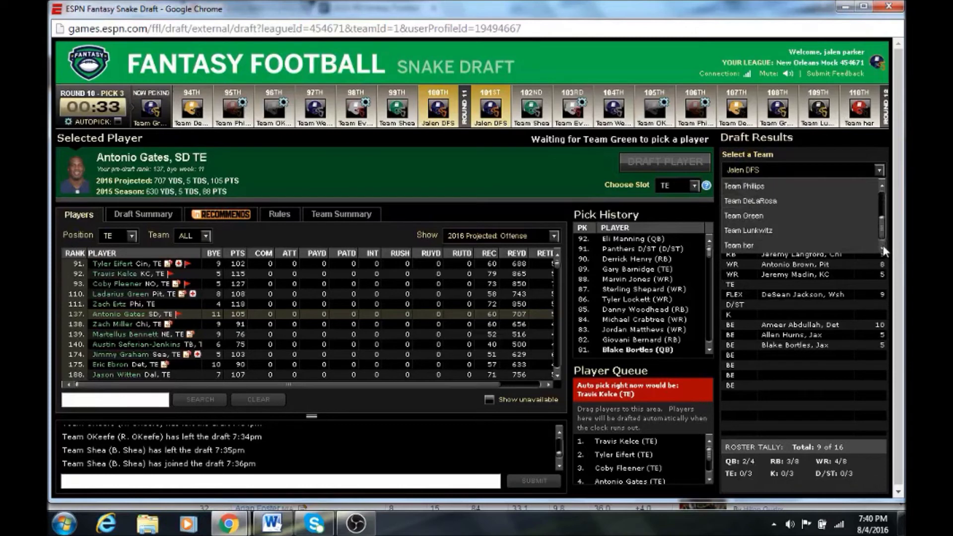
pyautogui.click(820, 241)
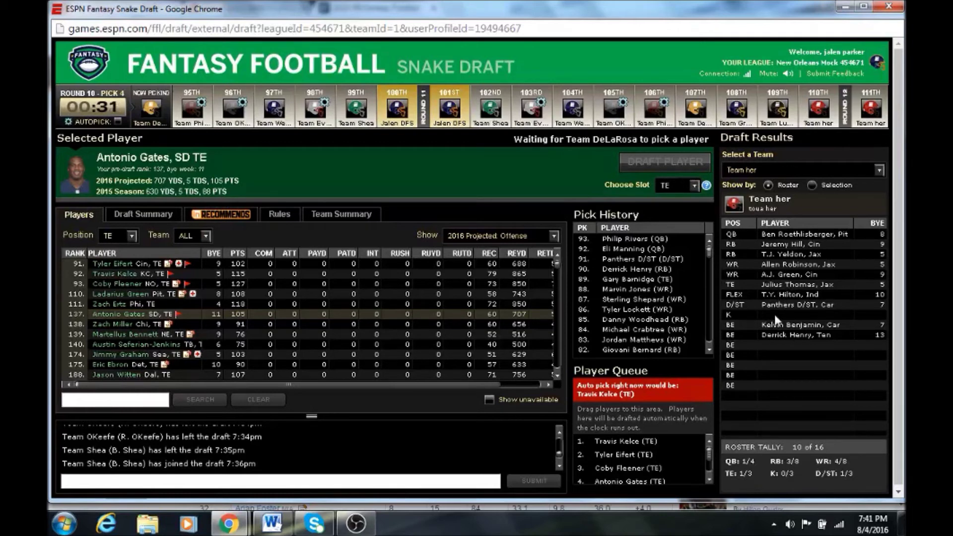
# - Look at the roster of the team listed directly above Team Phillips, and return the draft results to the own team
pyautogui.click(816, 170)
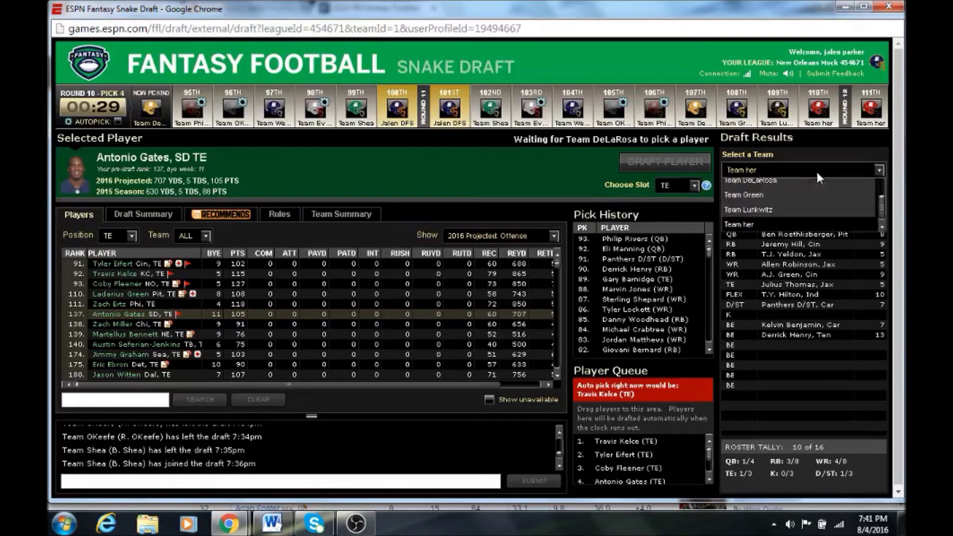
pyautogui.scroll(1, 879, 187)
pyautogui.click(878, 185)
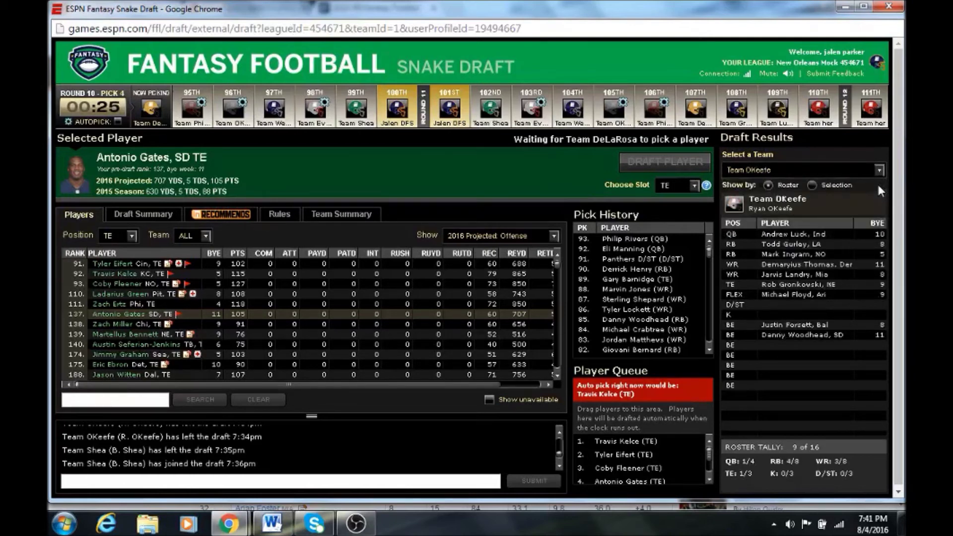
pyautogui.click(877, 175)
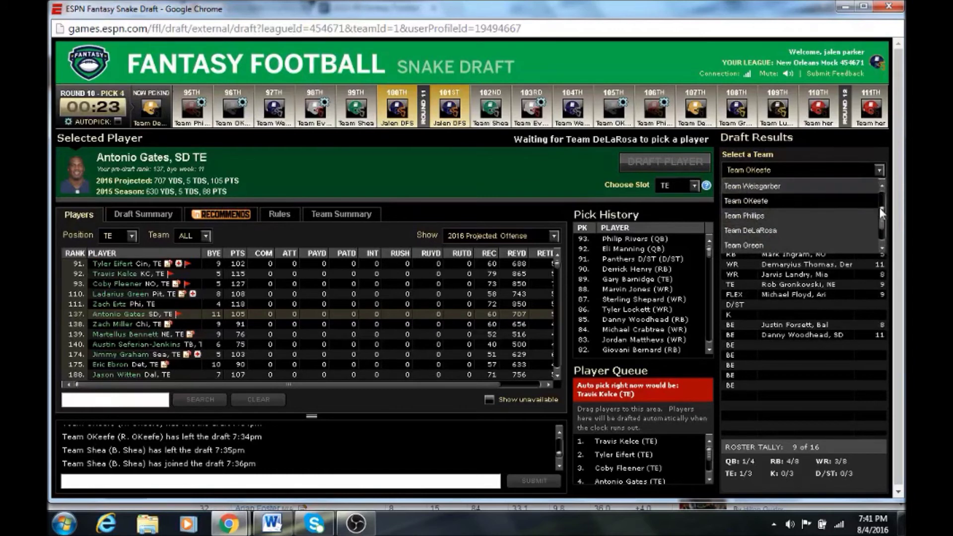
pyautogui.scroll(3, 880, 207)
pyautogui.click(827, 181)
pyautogui.click(819, 183)
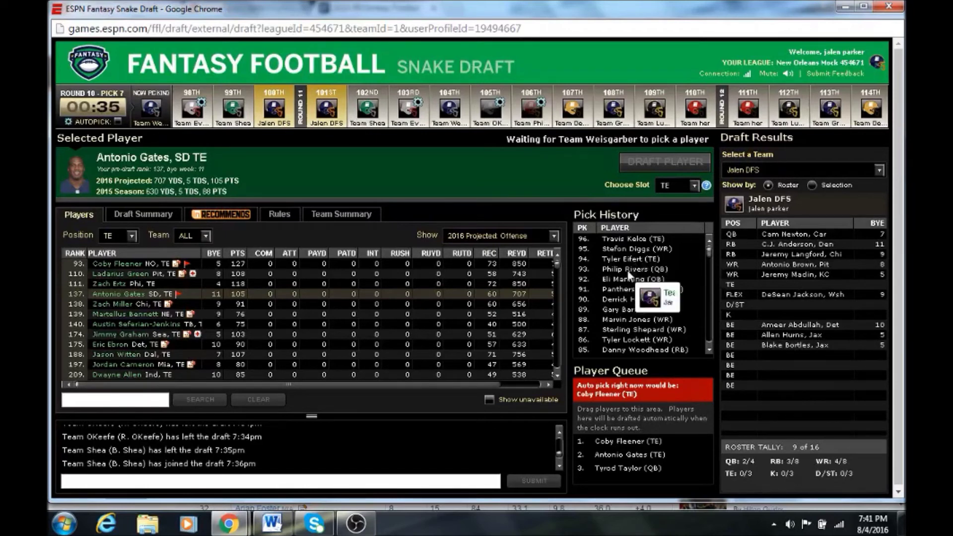
# - Draft the queued tight end Antonio Gates into the TE slot
pyautogui.moveTo(589, 450)
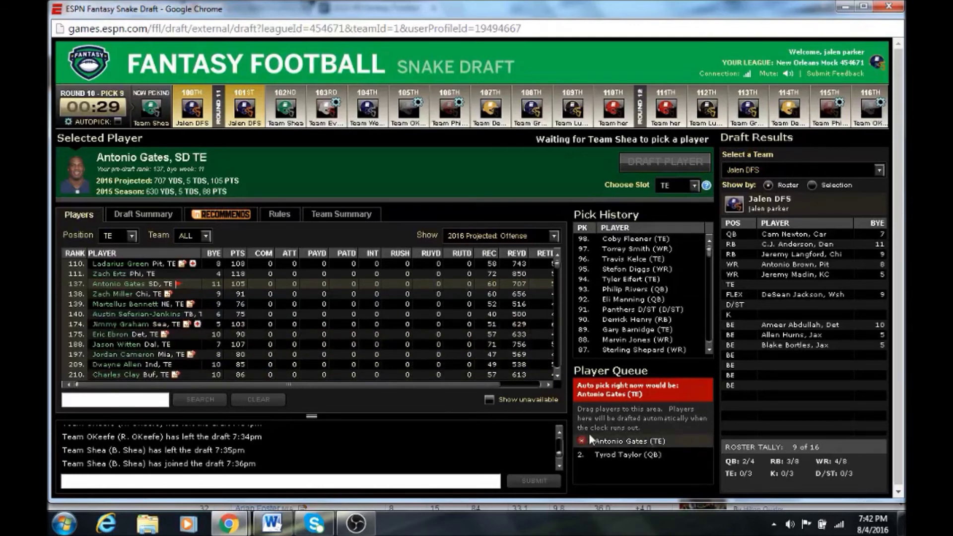
pyautogui.click(132, 237)
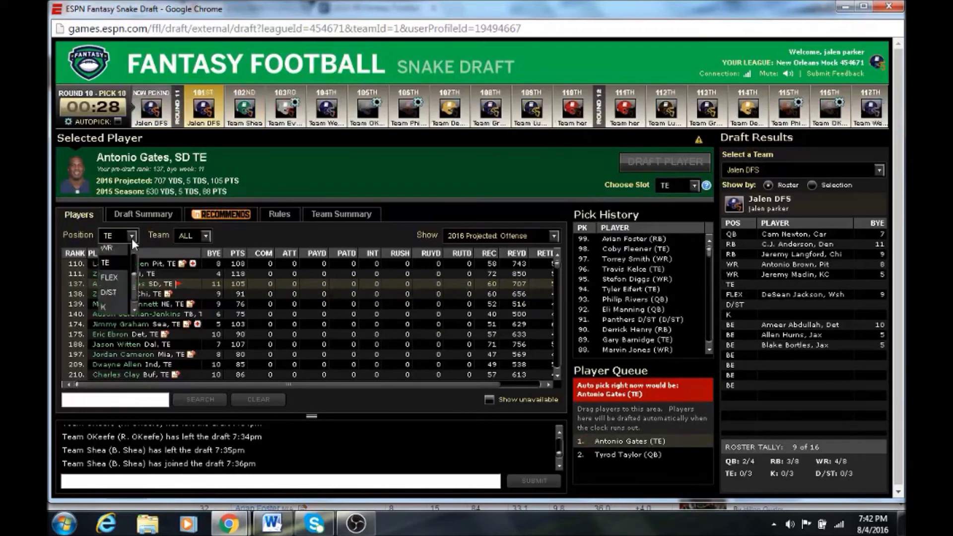
pyautogui.click(132, 237)
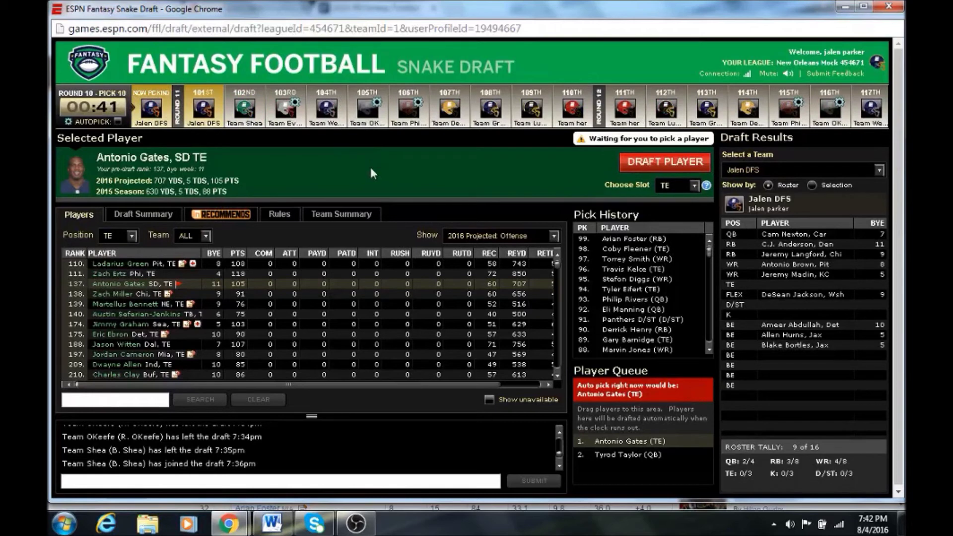
pyautogui.click(652, 161)
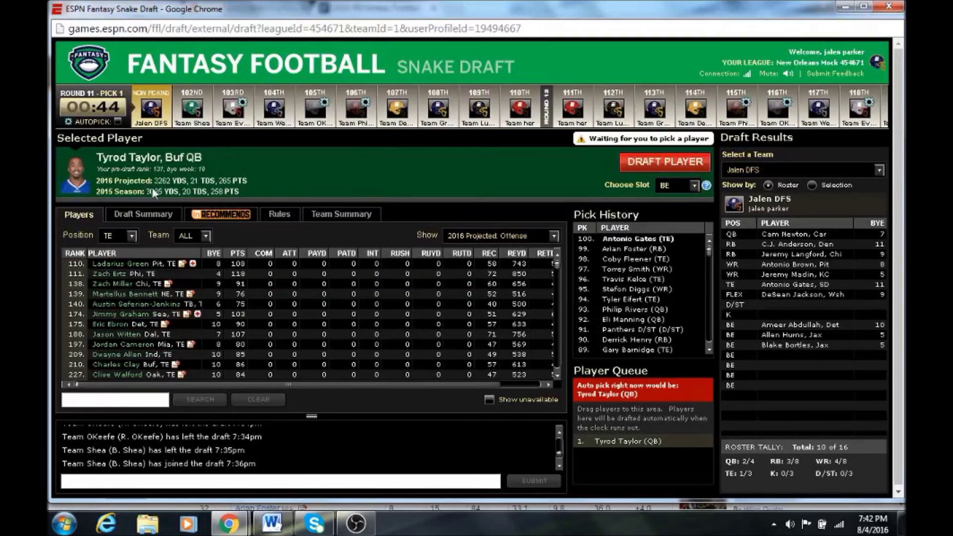
# - List the available players of all positions and draft running back Bilal Powell into a bench slot
pyautogui.click(132, 236)
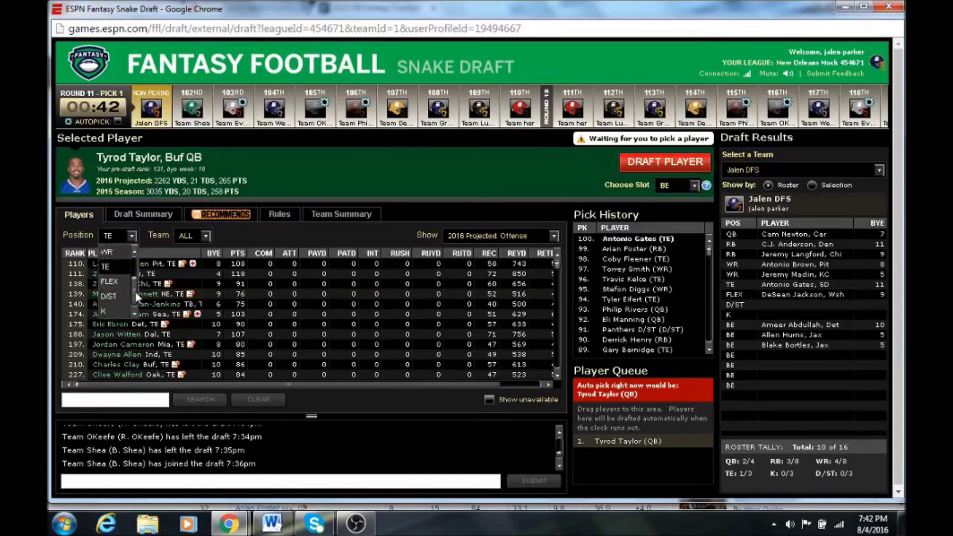
pyautogui.click(117, 253)
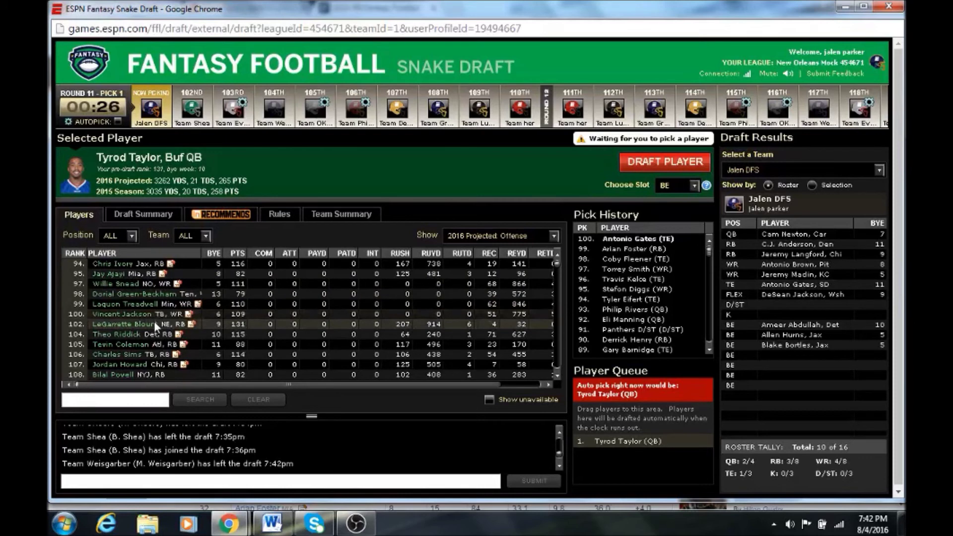
pyautogui.click(146, 374)
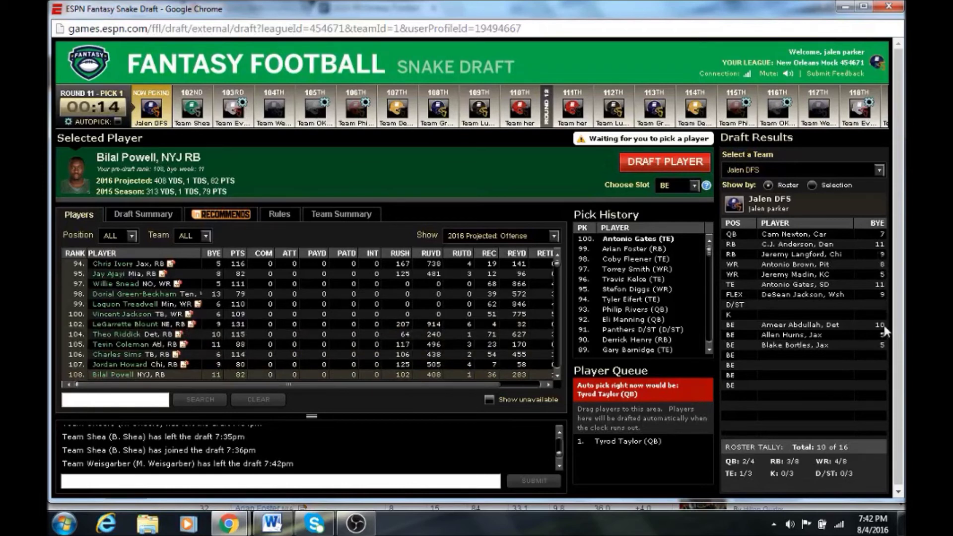
pyautogui.click(633, 165)
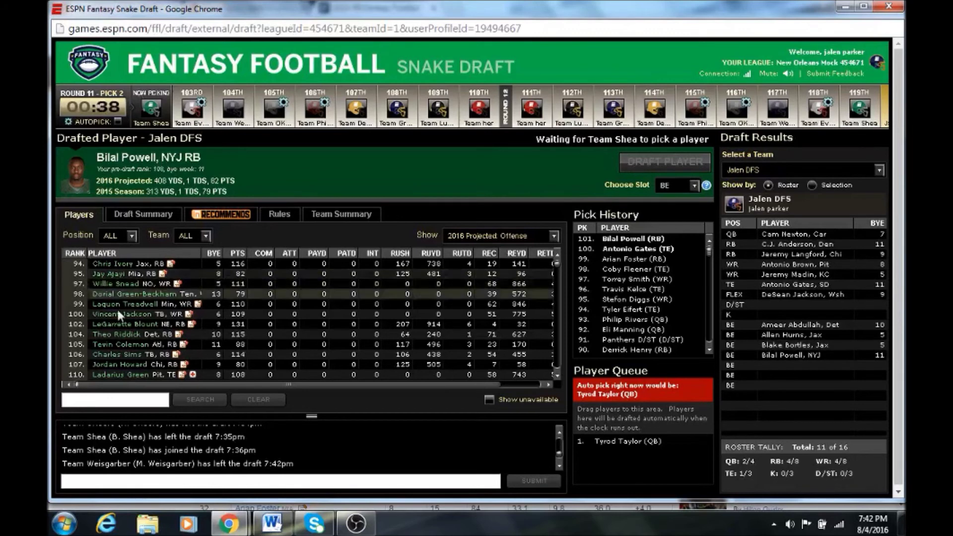
# - List the team defenses and queue Seahawks D/ST, Broncos D/ST and Packers D/ST, in that order, above Tyrod Taylor
pyautogui.click(133, 239)
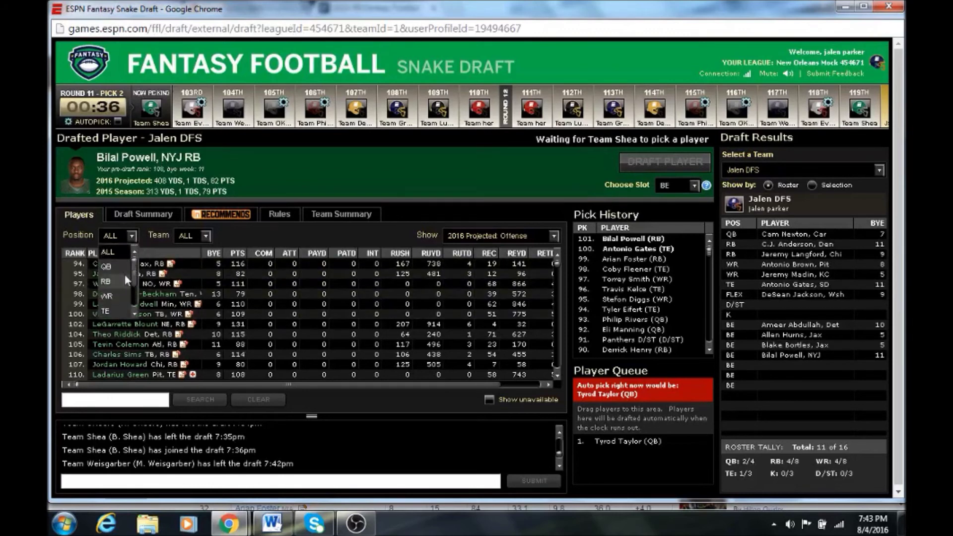
pyautogui.moveTo(134, 282); pyautogui.dragTo(133, 304)
pyautogui.click(125, 297)
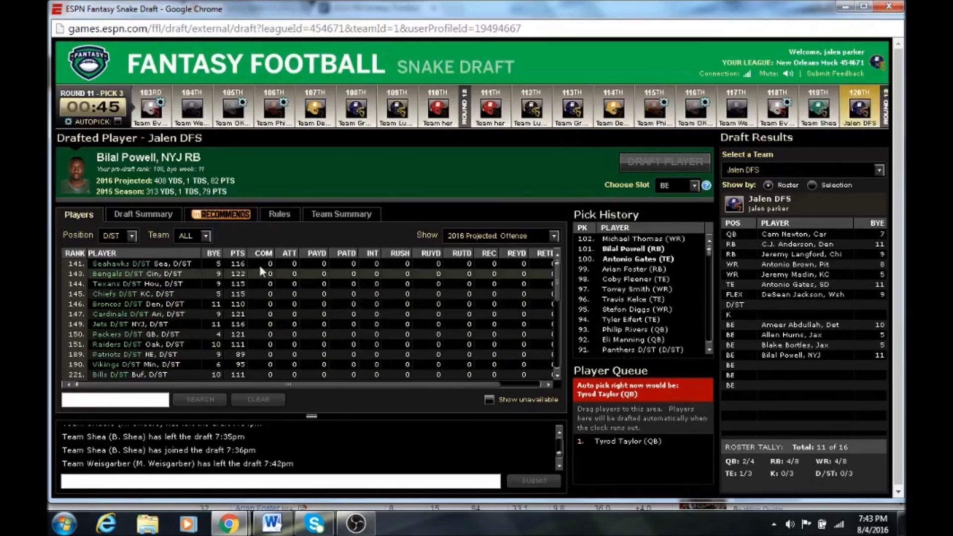
pyautogui.moveTo(259, 265); pyautogui.dragTo(630, 433)
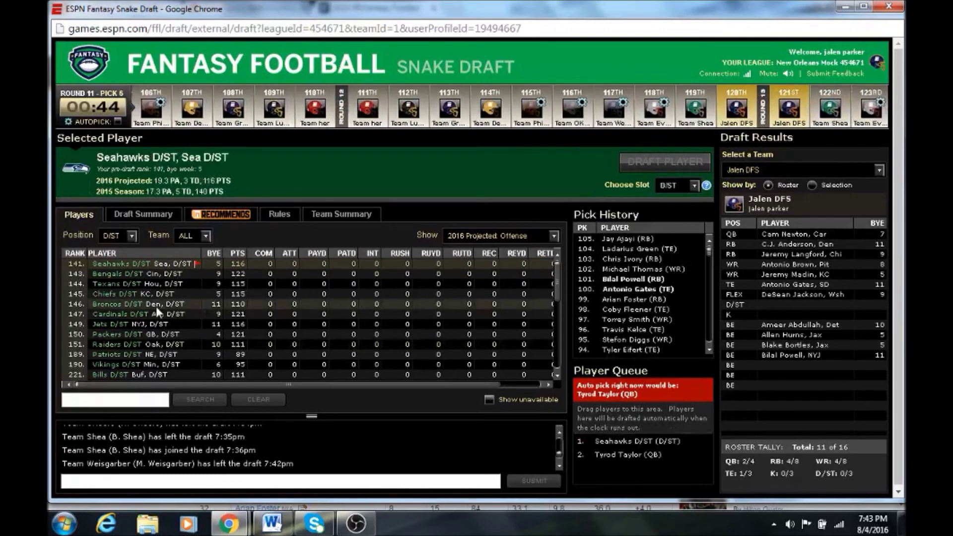
pyautogui.moveTo(154, 305); pyautogui.dragTo(602, 459)
pyautogui.moveTo(132, 335); pyautogui.dragTo(627, 467)
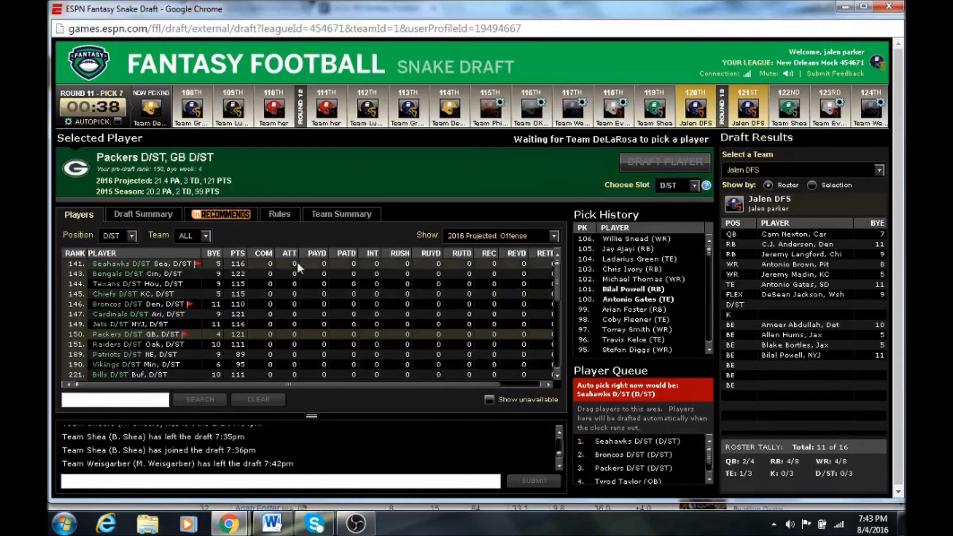
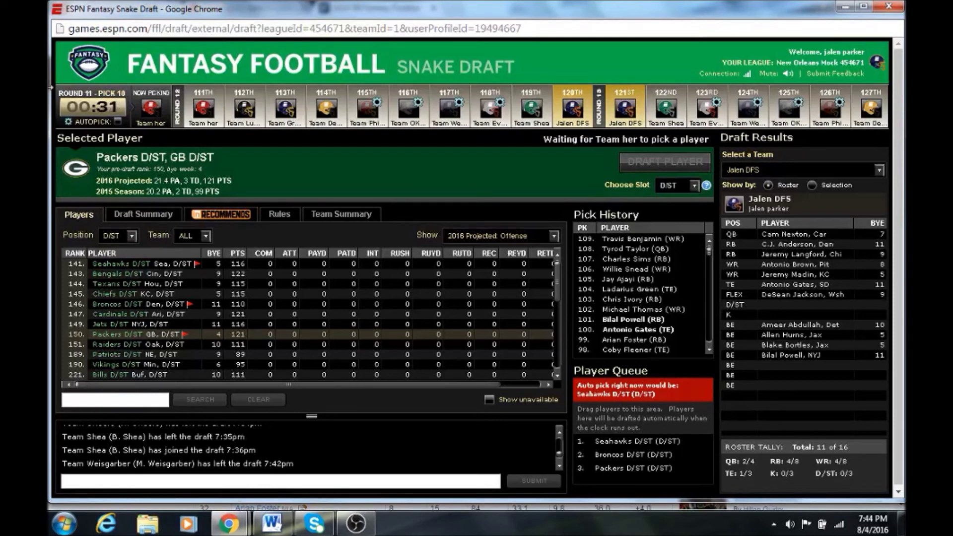
# - List the available players of all positions and queue tight end Zach Miller directly below Seahawks D/ST
pyautogui.click(131, 236)
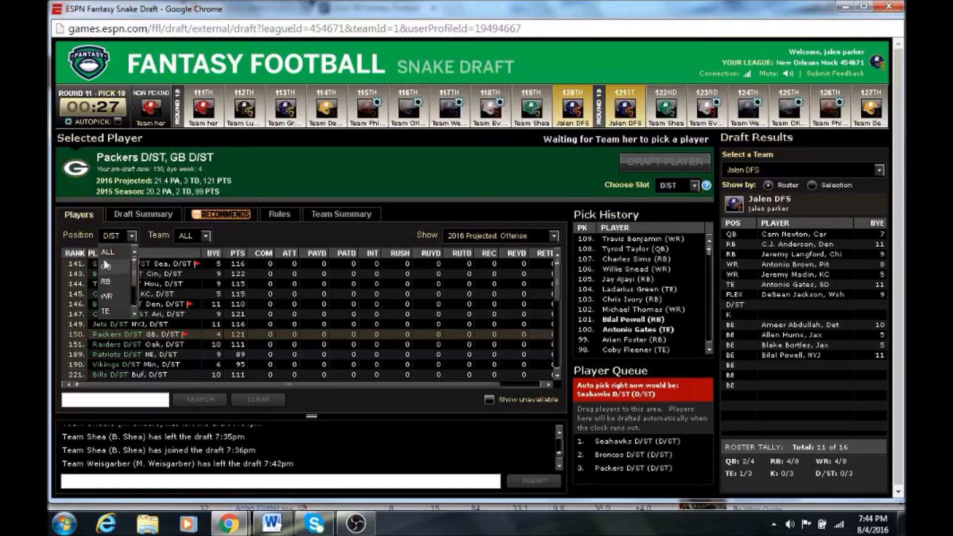
pyautogui.click(112, 237)
pyautogui.click(126, 238)
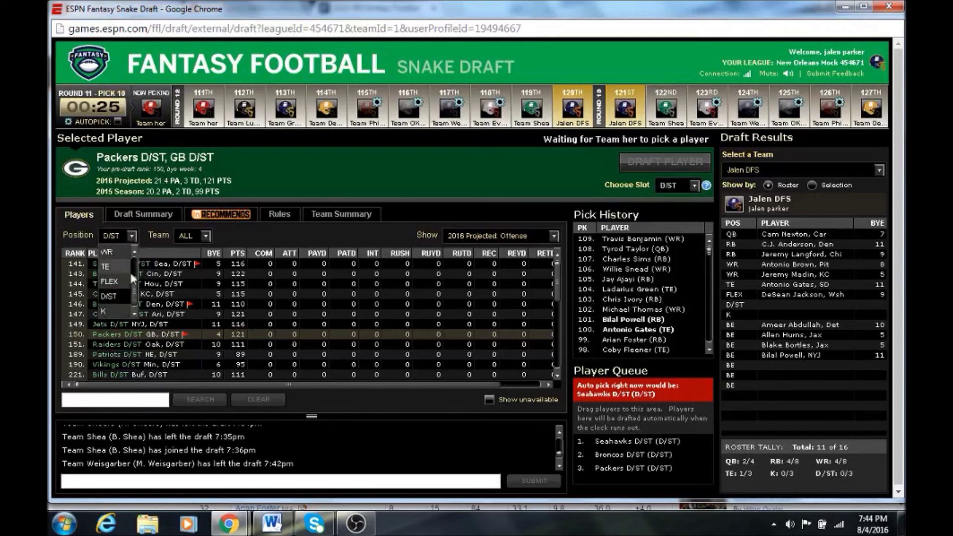
pyautogui.click(117, 252)
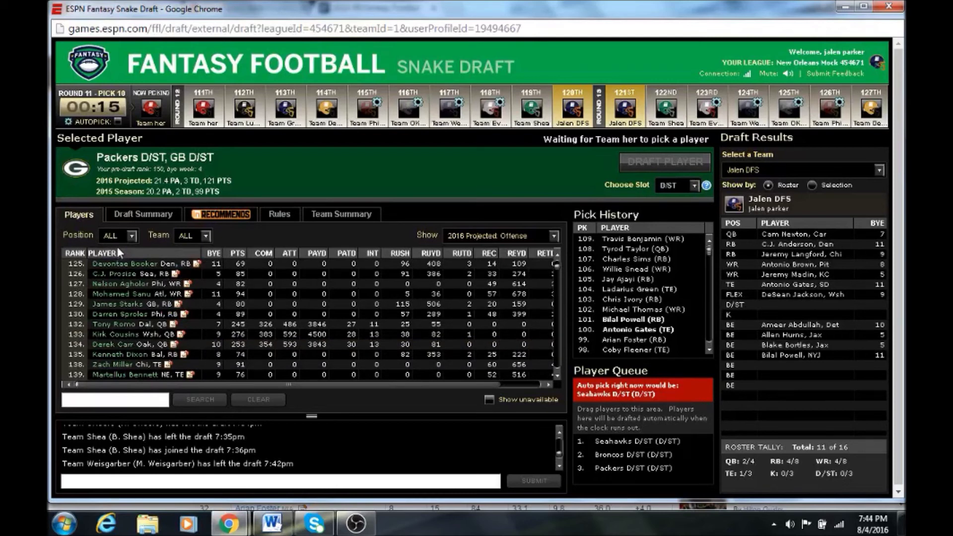
pyautogui.scroll(-1, 130, 266)
pyautogui.scroll(-1, 132, 303)
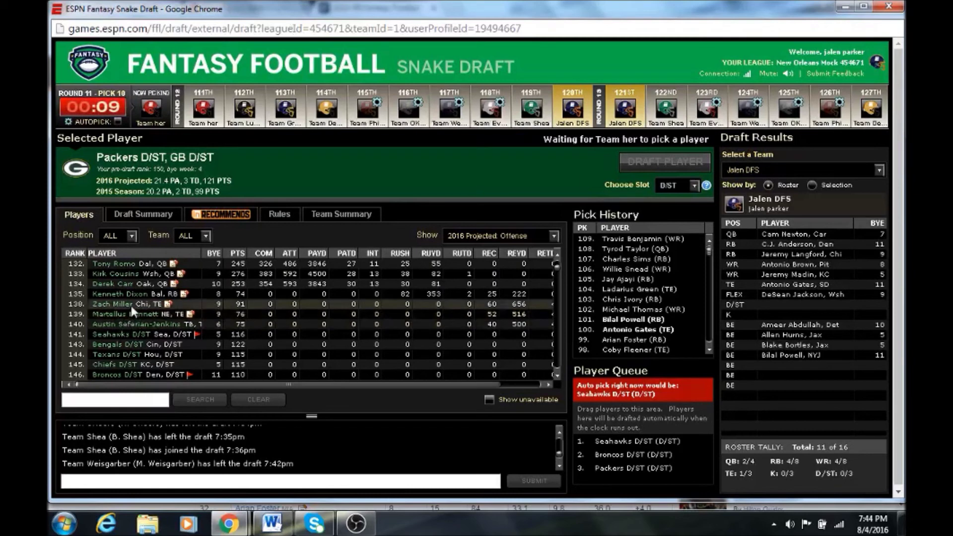
pyautogui.moveTo(131, 305); pyautogui.dragTo(678, 453)
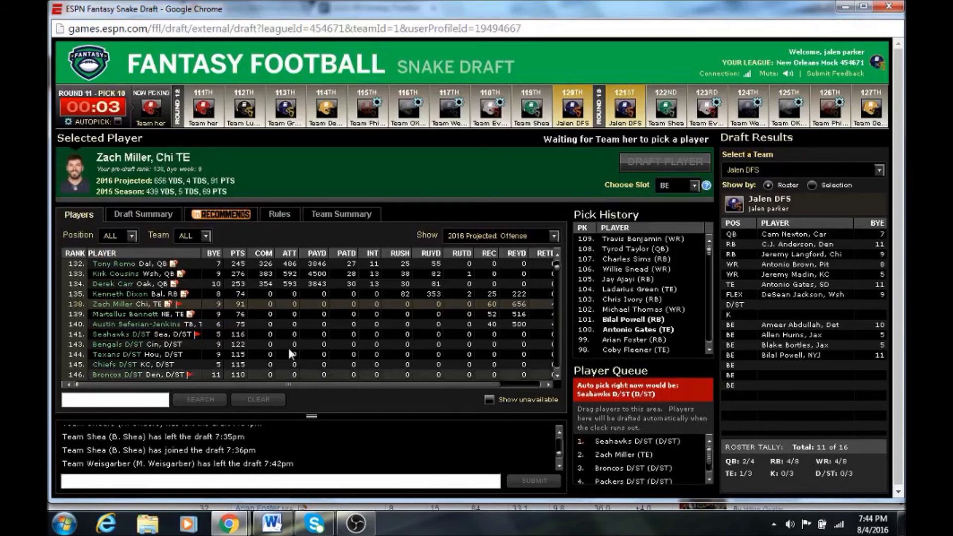
# - Look through the available players and queue tight end Zach Ertz between Seahawks D/ST and Zach Miller
pyautogui.scroll(-1, 155, 329)
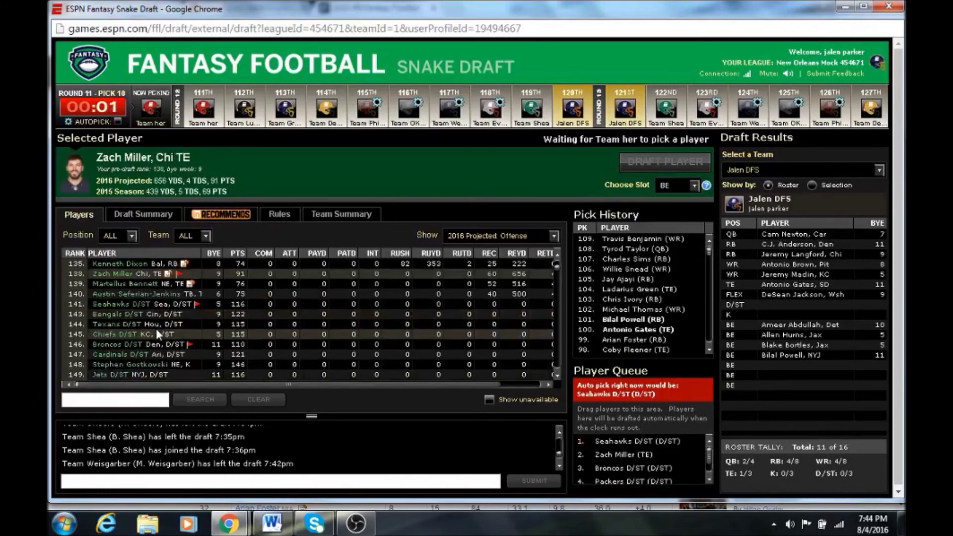
pyautogui.scroll(-1, 156, 329)
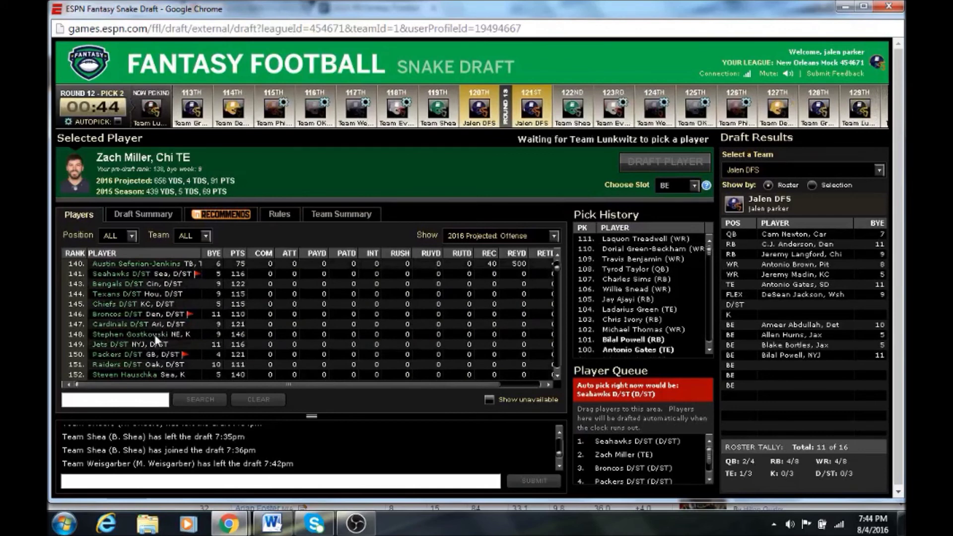
pyautogui.scroll(-1, 153, 337)
pyautogui.scroll(-2, 153, 337)
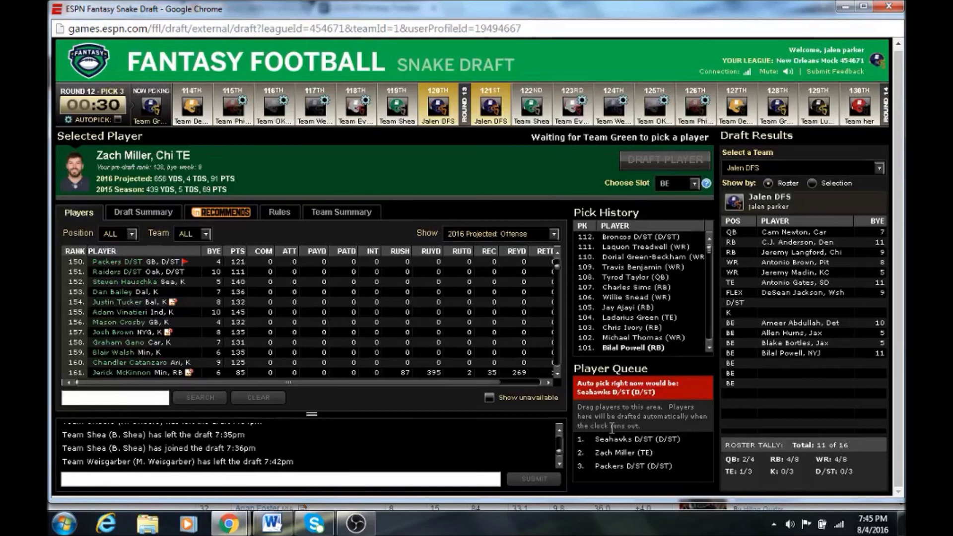
pyautogui.click(558, 253)
pyautogui.click(557, 253)
pyautogui.click(558, 252)
pyautogui.click(558, 255)
pyautogui.click(558, 254)
pyautogui.click(558, 255)
pyautogui.click(558, 255)
pyautogui.click(559, 253)
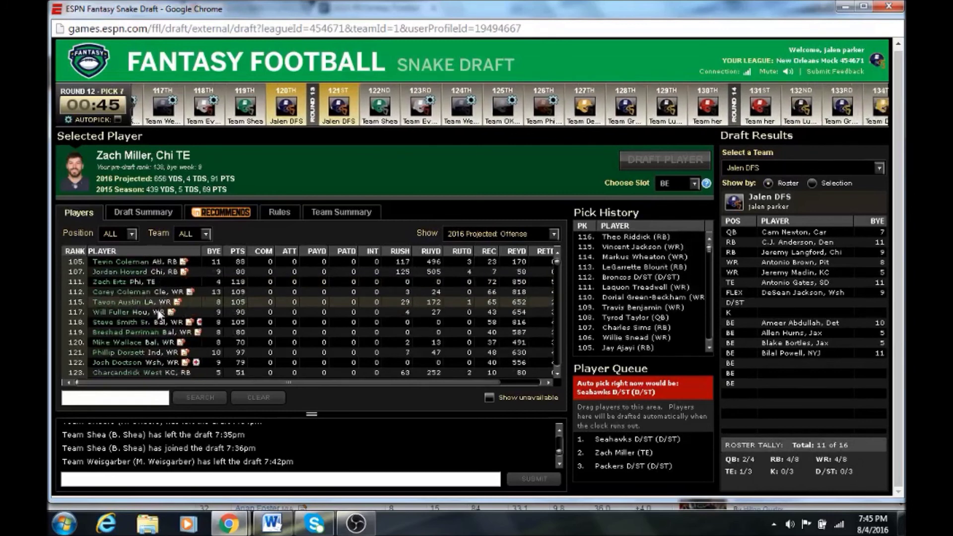
pyautogui.moveTo(171, 281); pyautogui.dragTo(591, 453)
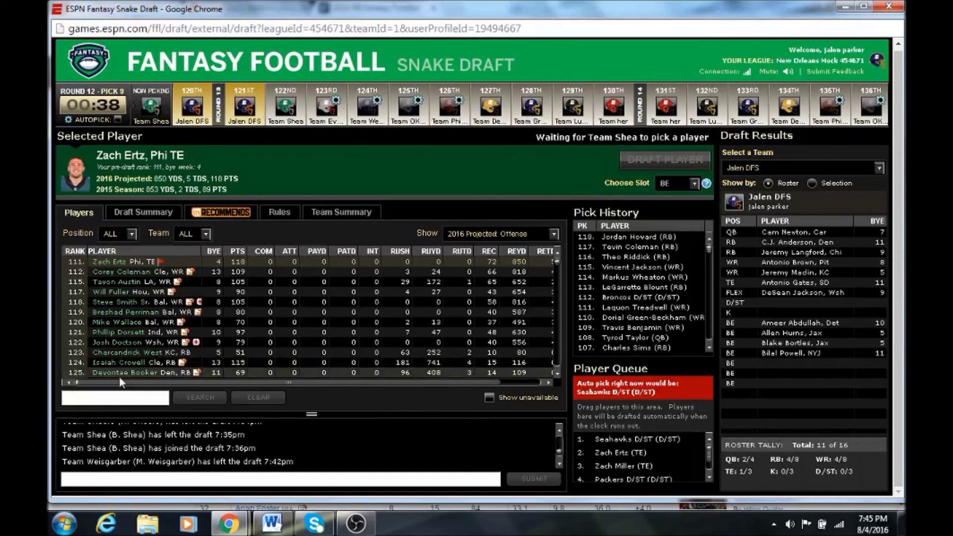
# - Draft the queued Seahawks D/ST into the D/ST slot
pyautogui.moveTo(614, 451)
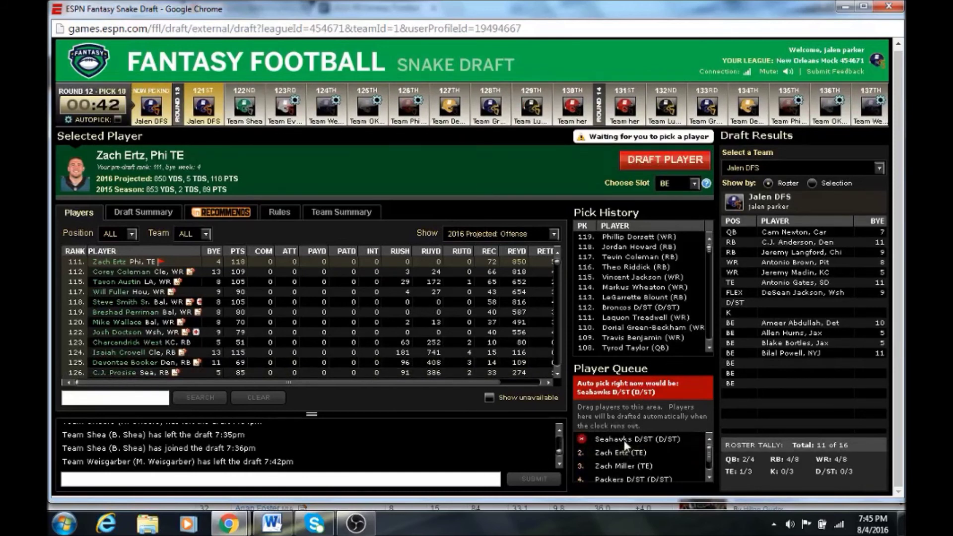
pyautogui.click(622, 441)
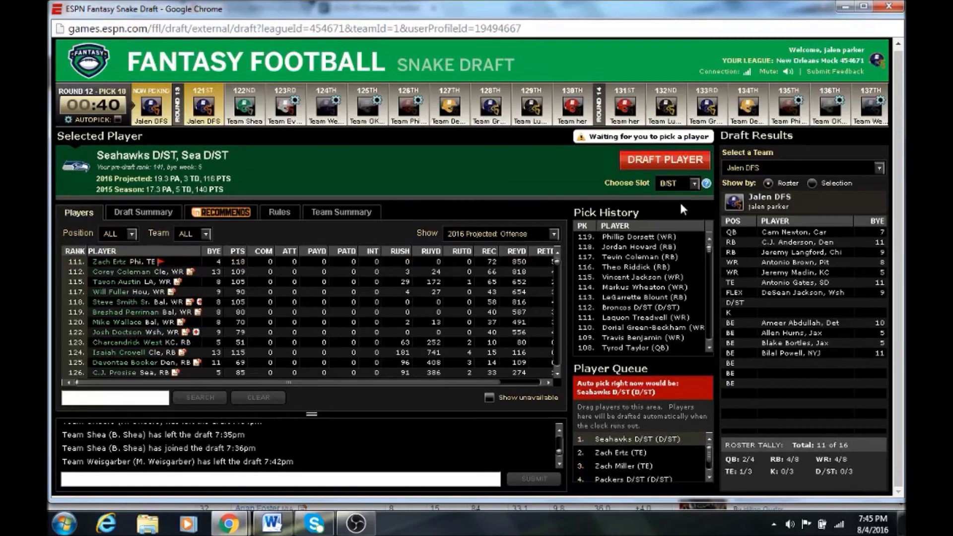
pyautogui.click(672, 159)
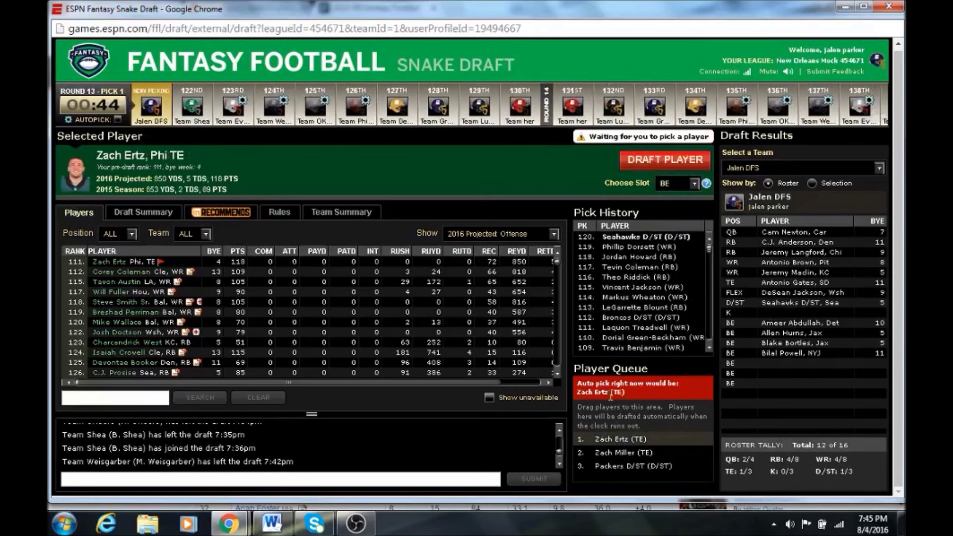
# - Compare the projections of queued tight ends Zach Miller and Zach Ertz, and switch to FantasyPros to check its 2016 preseason tight end rankings
pyautogui.click(613, 455)
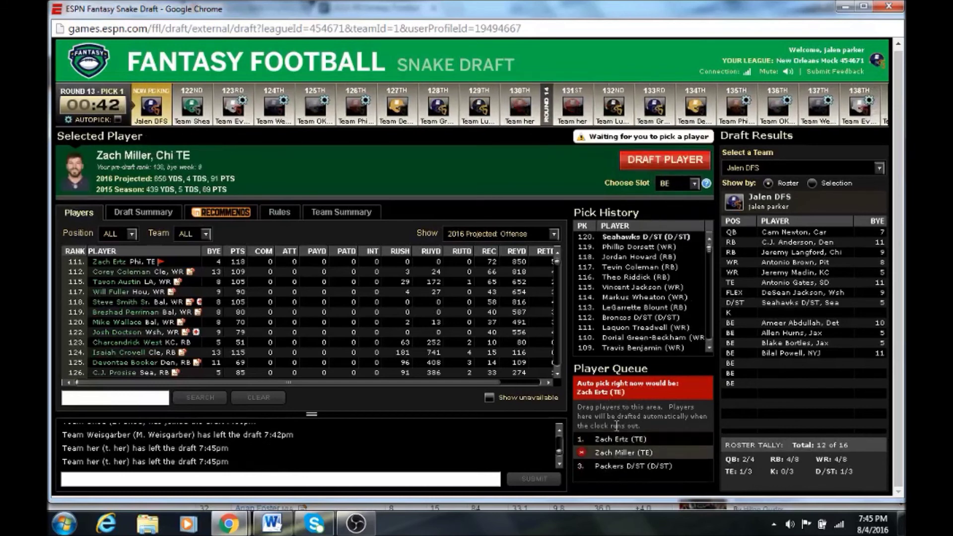
pyautogui.click(603, 441)
pyautogui.moveTo(229, 523)
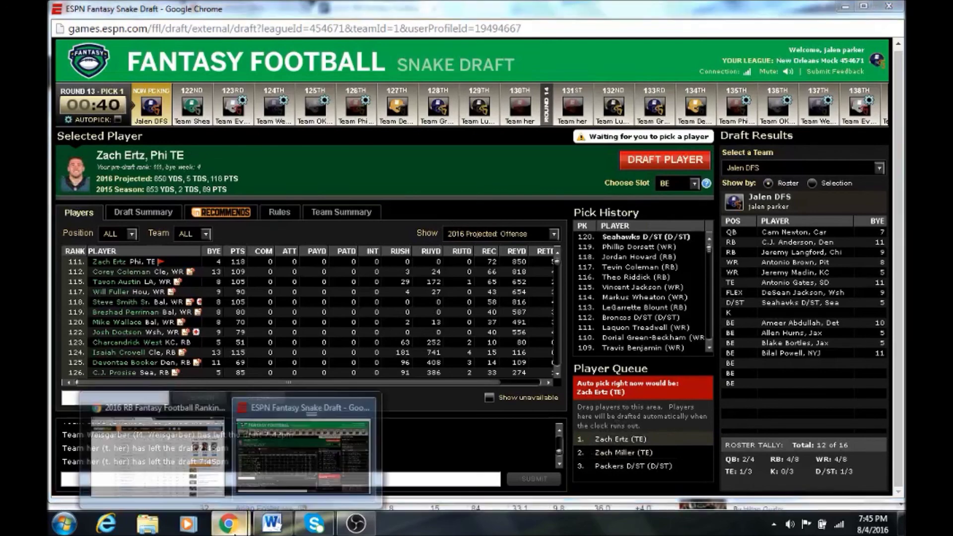
pyautogui.click(209, 468)
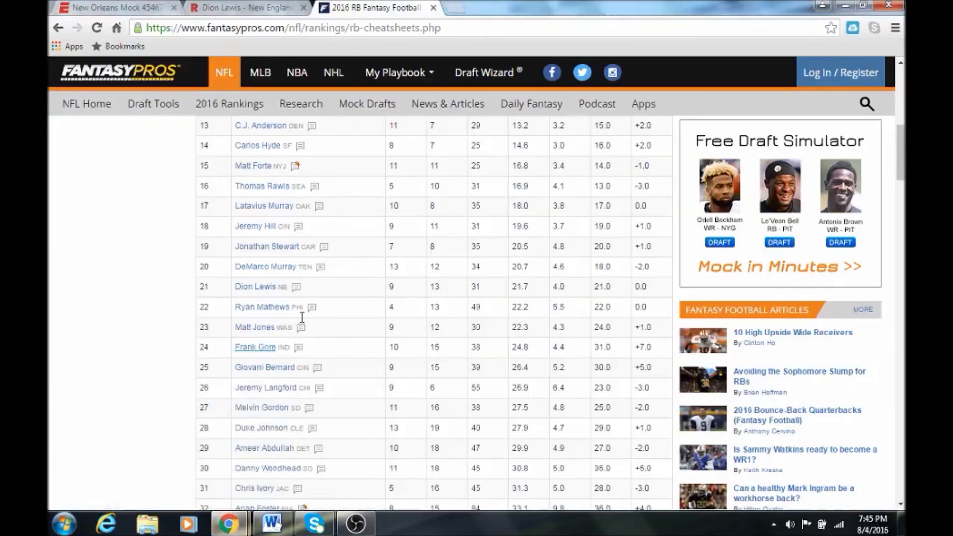
pyautogui.scroll(10, 320, 263)
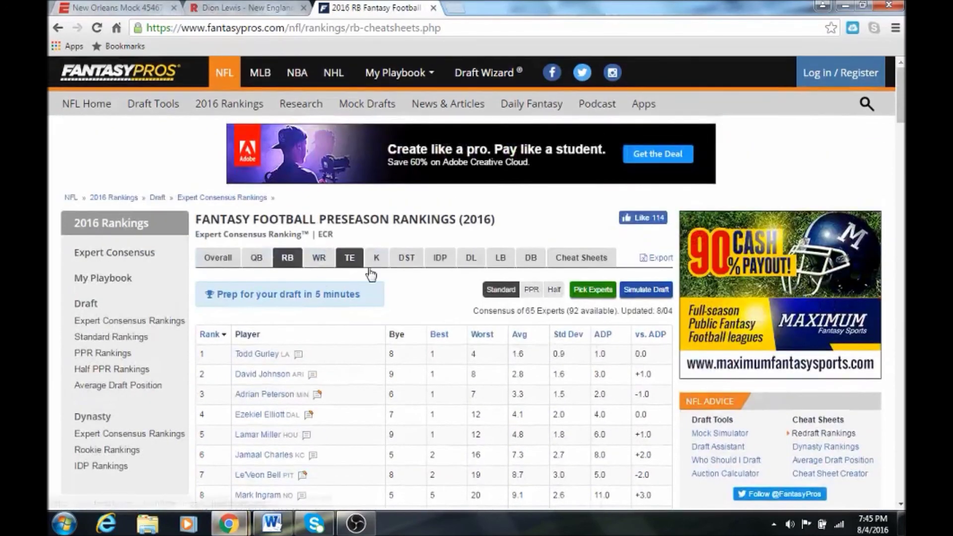
pyautogui.click(350, 262)
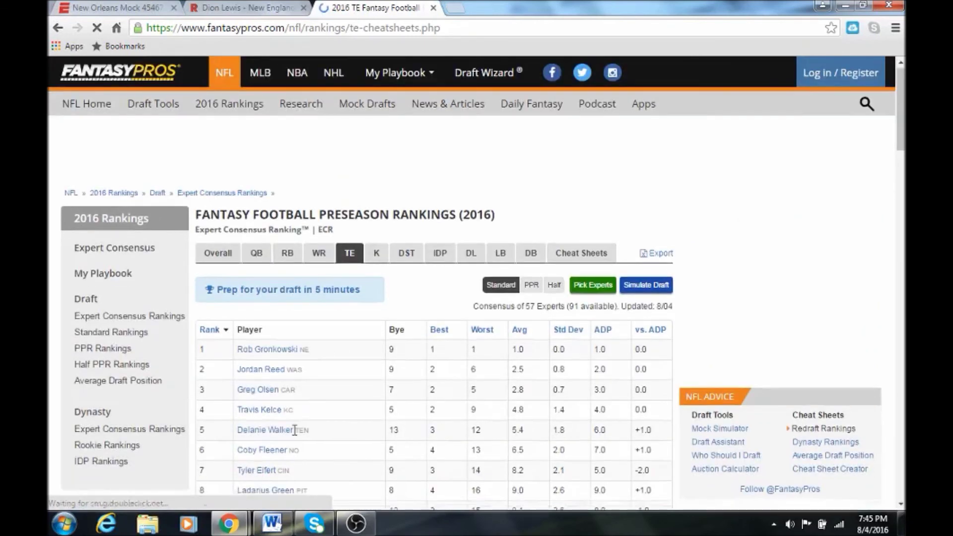
pyautogui.scroll(-1, 295, 430)
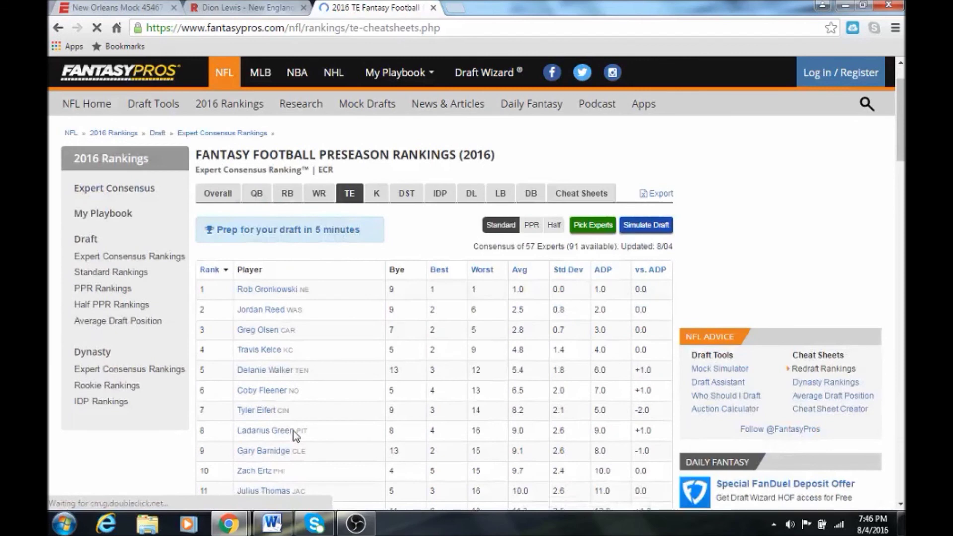
pyautogui.scroll(-1, 294, 432)
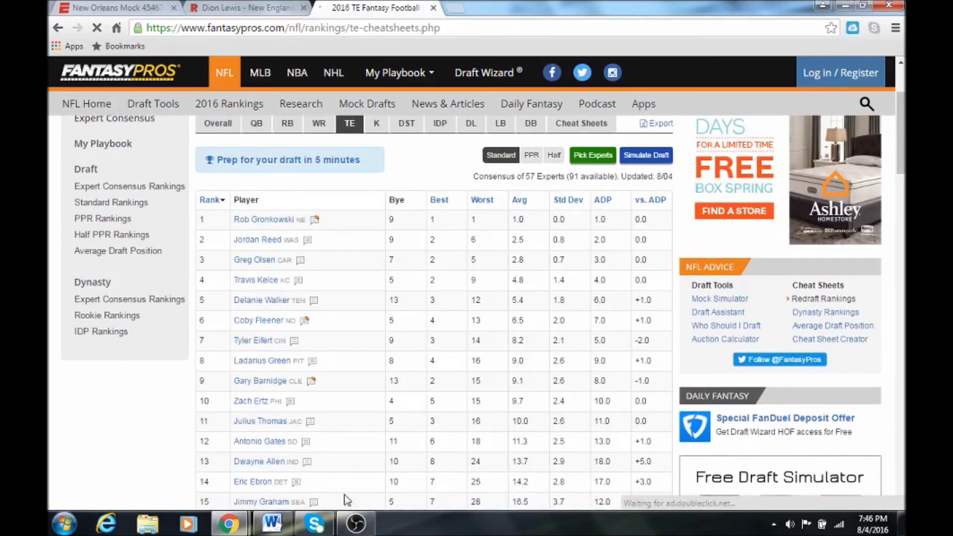
# - Return to the ESPN snake draft and draft tight end Zach Ertz into a bench slot
pyautogui.hotkey('alt', 'Tab')
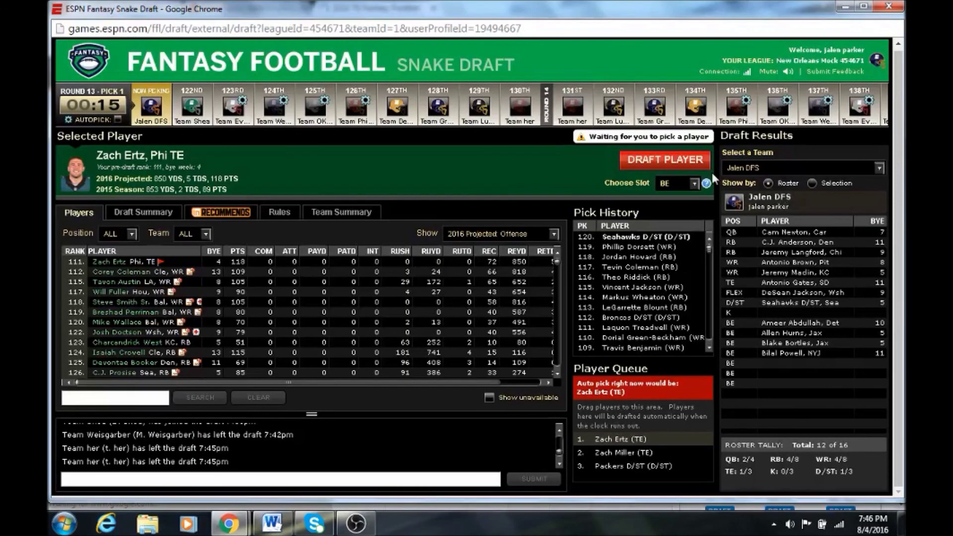
pyautogui.click(689, 160)
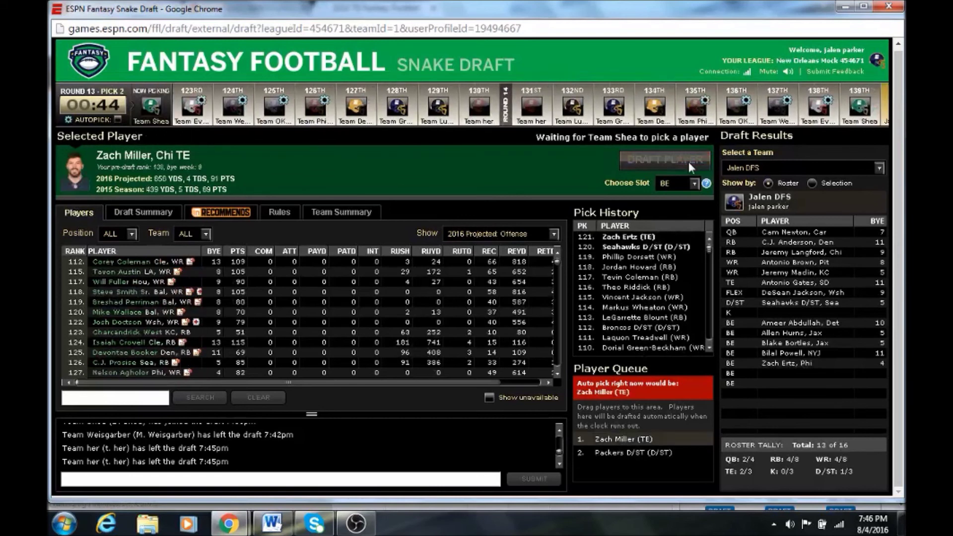